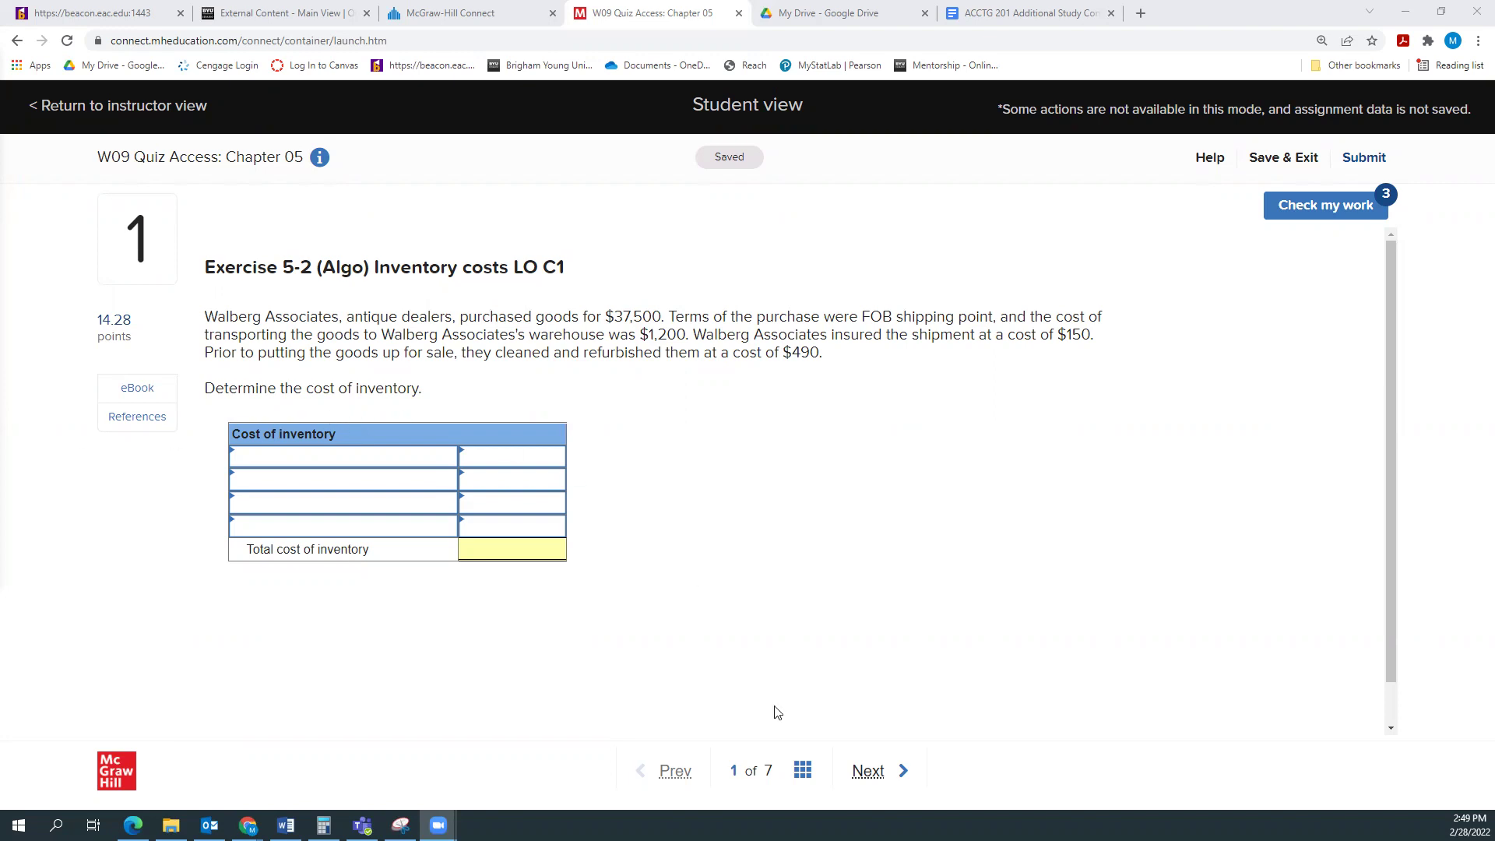
# Advance the quiz to question 2 of 7, Exercise 5-4 on Laker Company
pyautogui.click(869, 772)
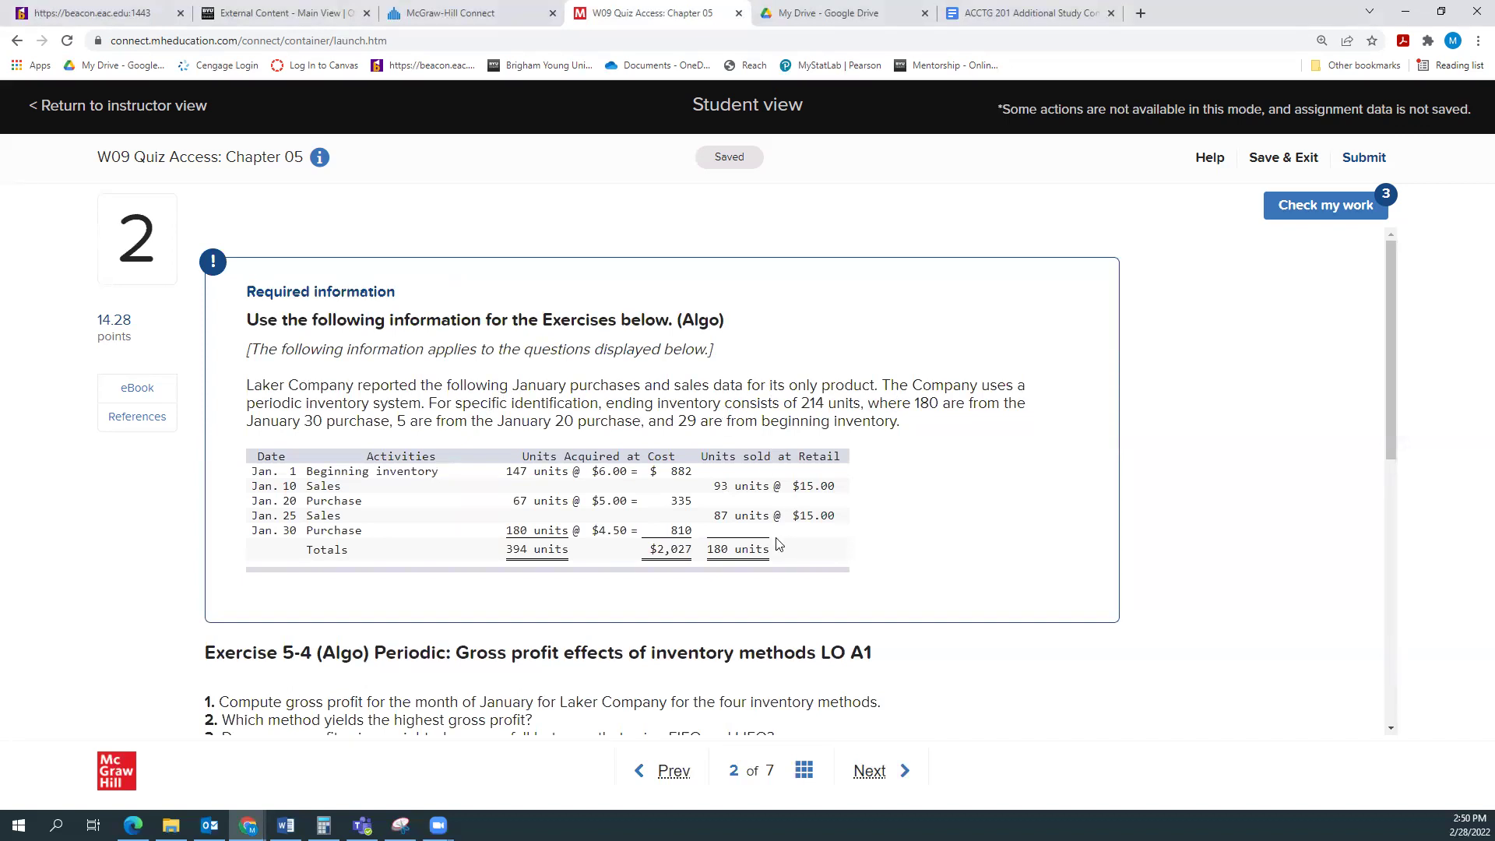
pyautogui.scroll(-2, 605, 572)
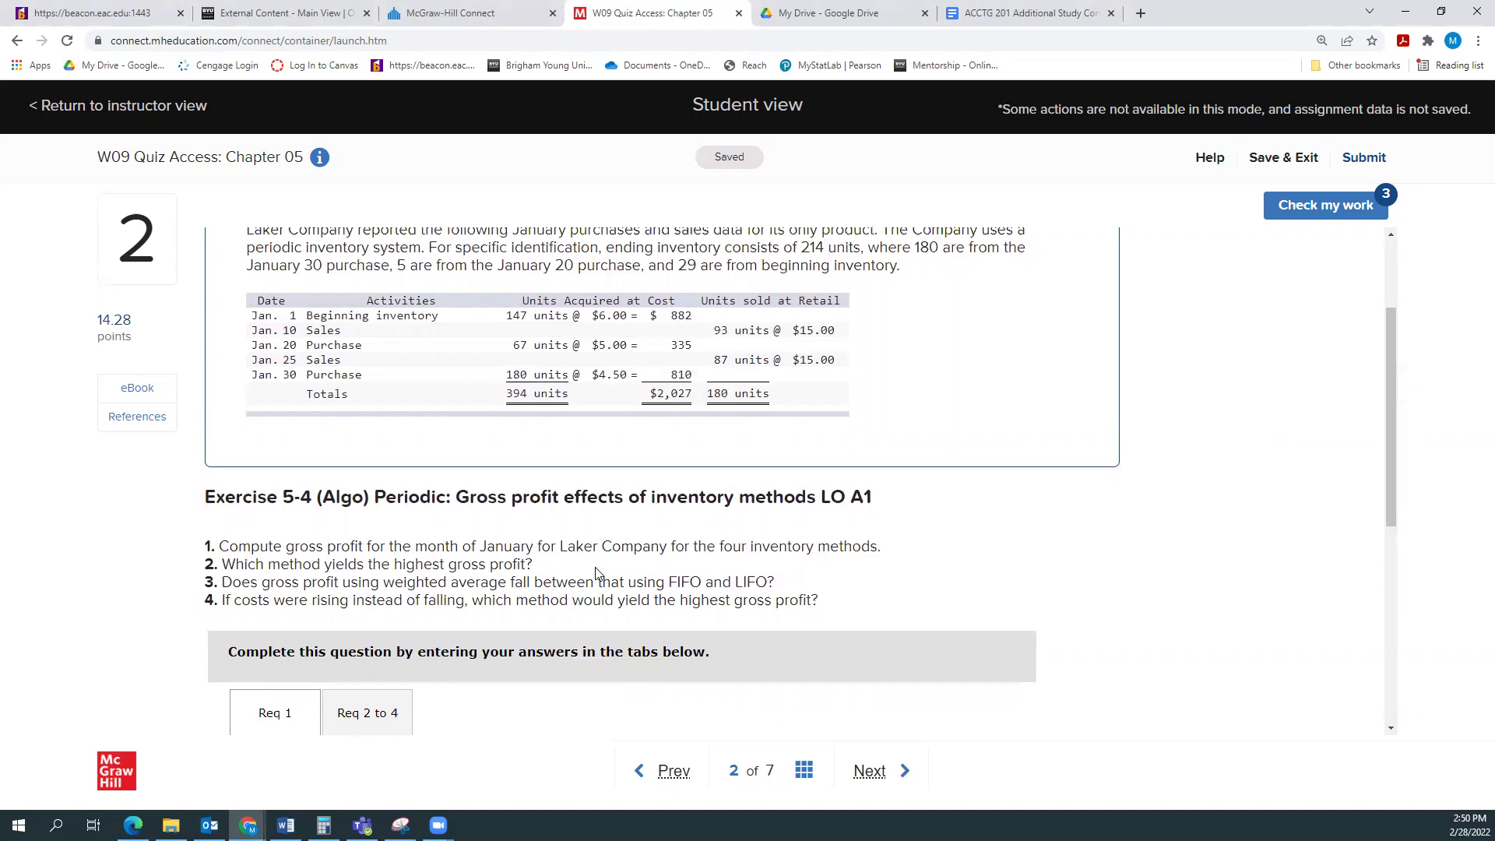
pyautogui.scroll(-4, 616, 518)
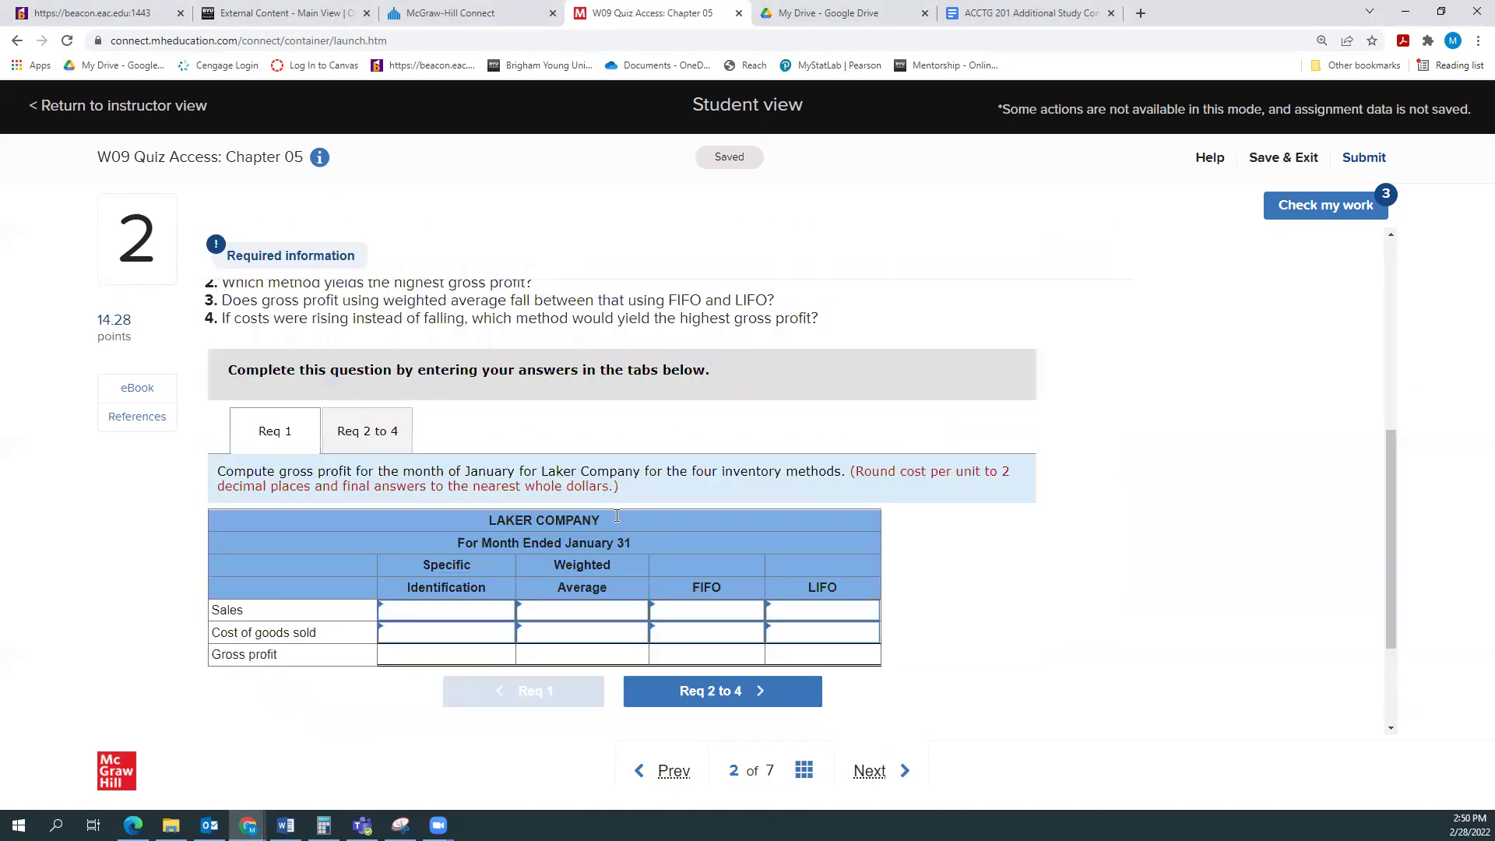
pyautogui.scroll(3, 617, 516)
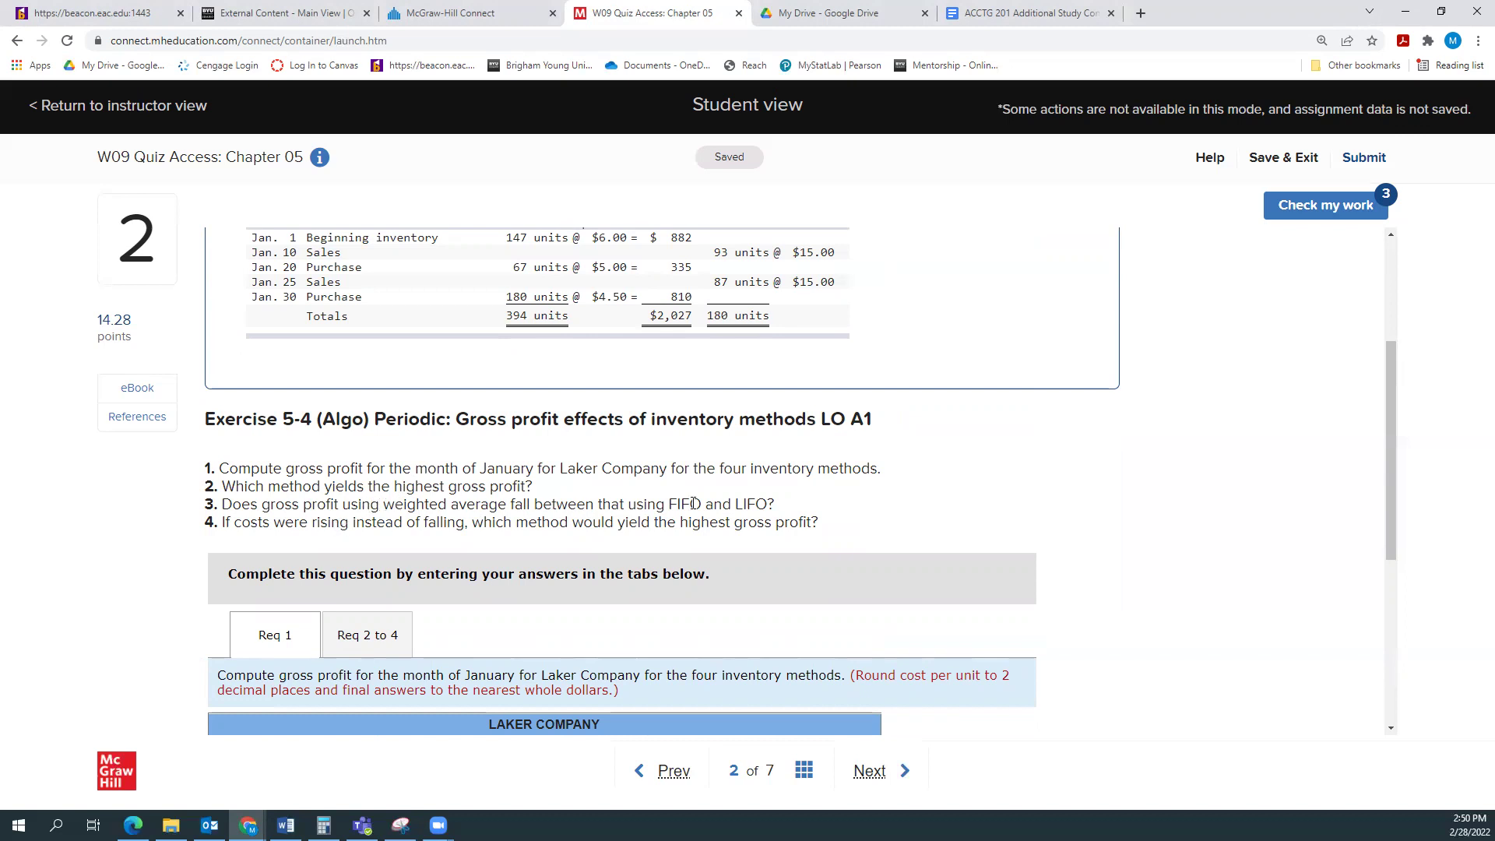
pyautogui.scroll(1, 514, 540)
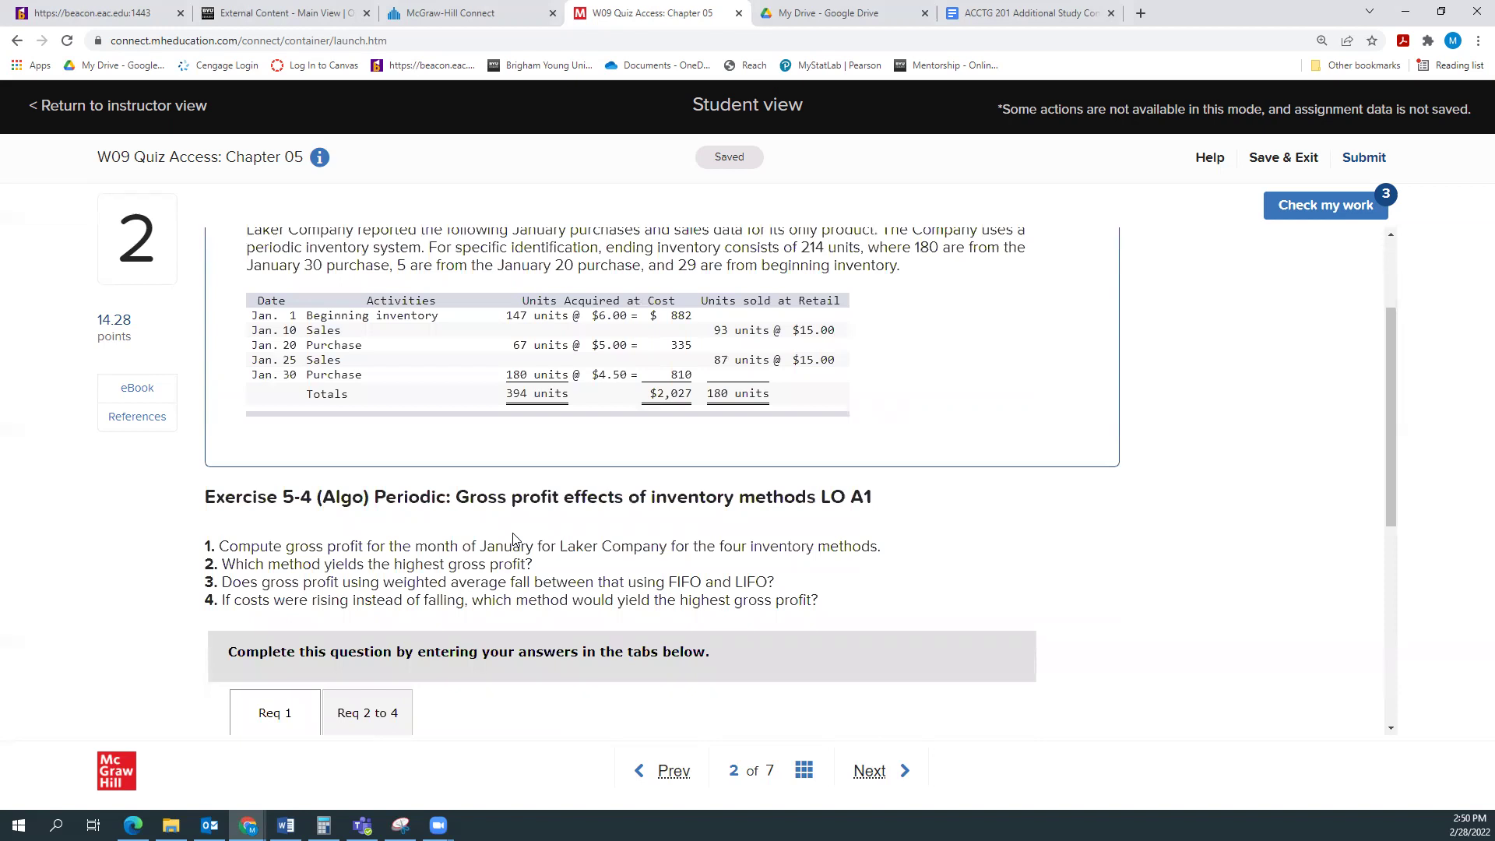
pyautogui.scroll(2, 513, 540)
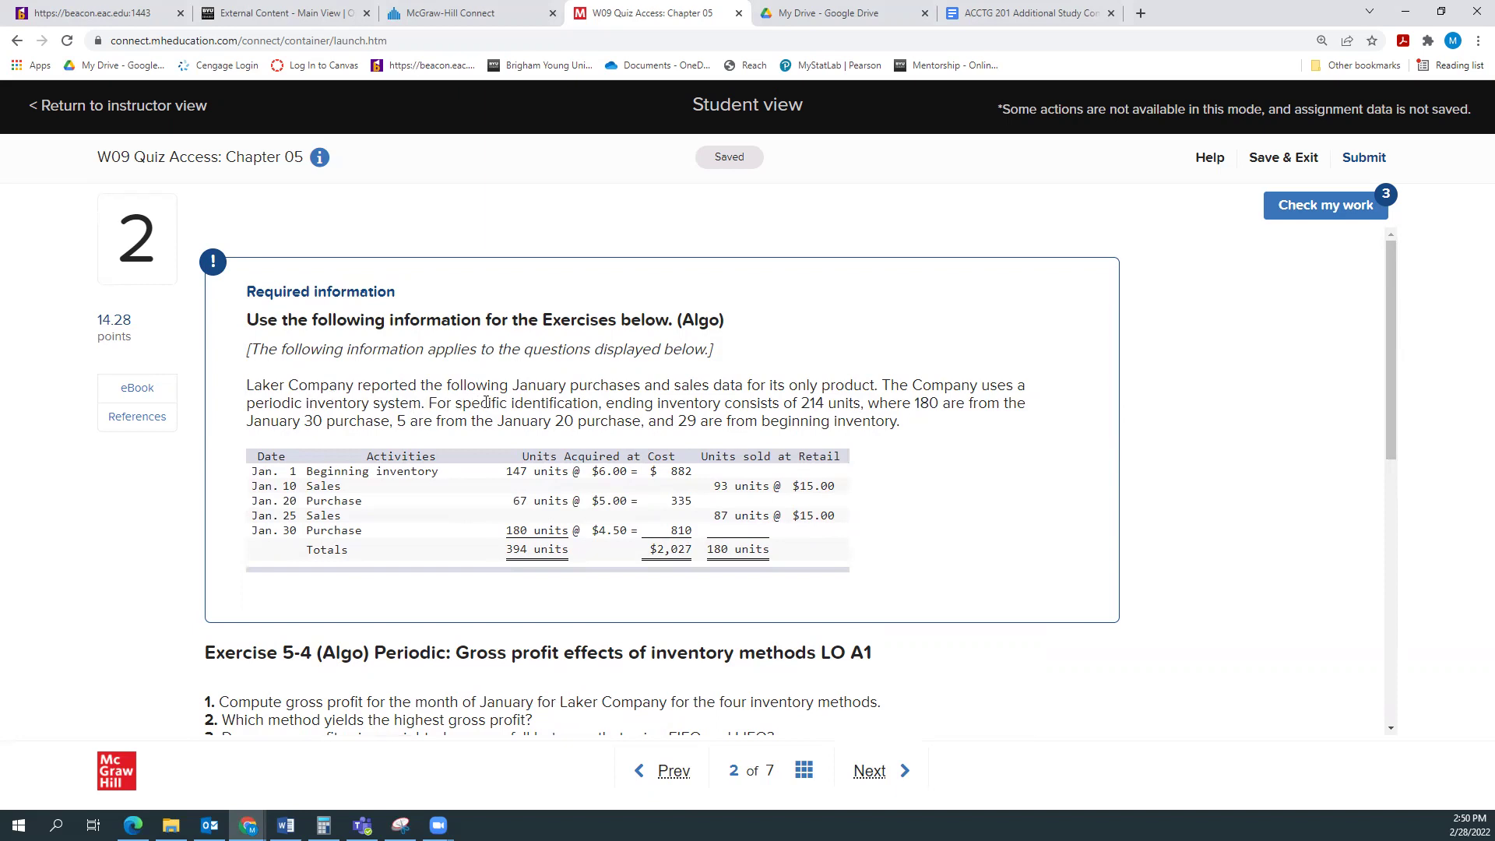
# Highlight the periodic-inventory note, 214 ending units and 394 units available, then bring up Calculator
pyautogui.moveTo(882, 381); pyautogui.dragTo(427, 404)
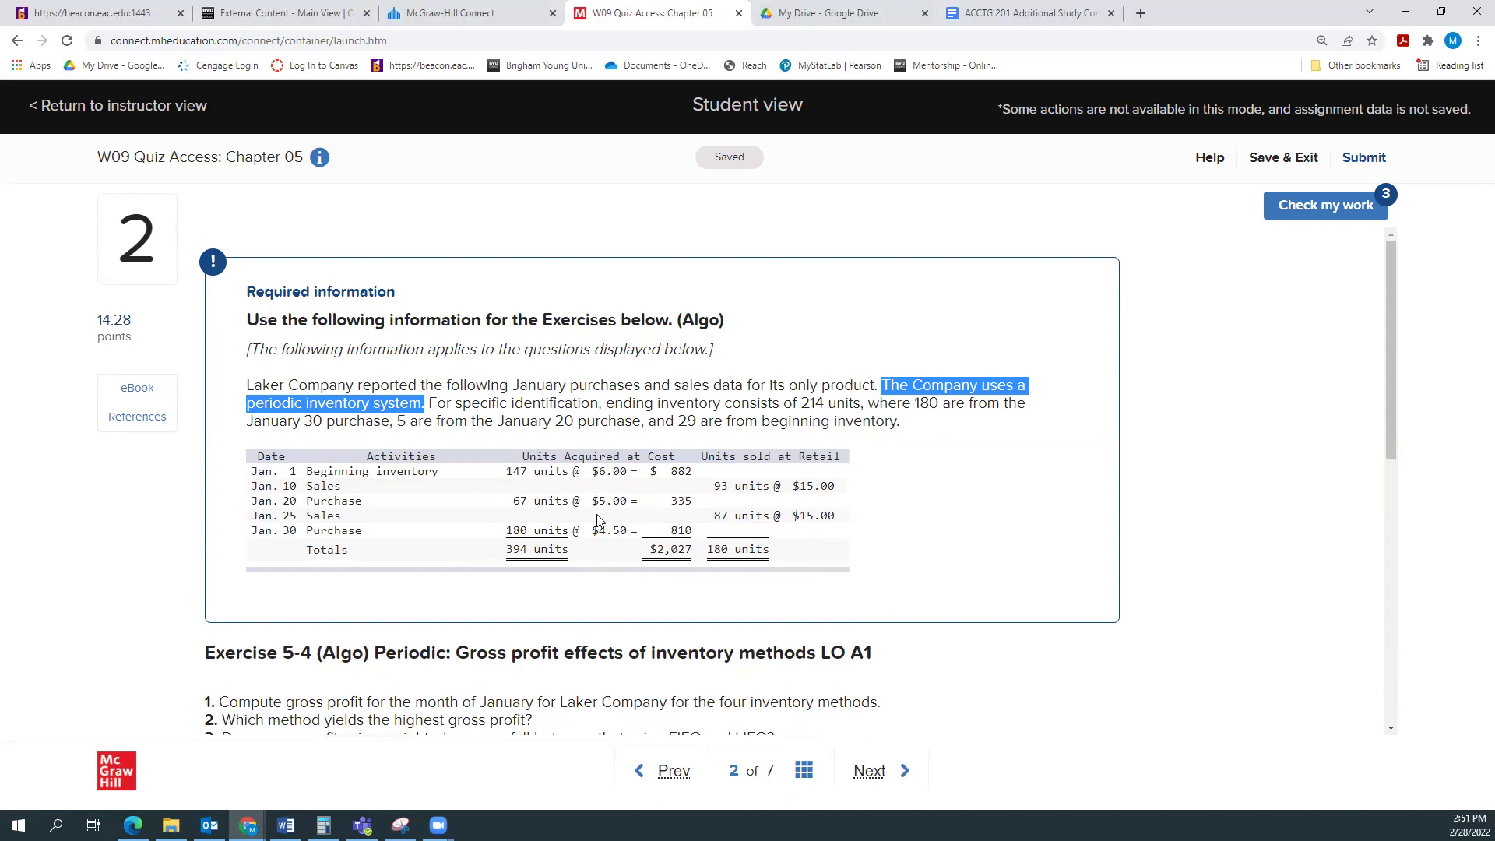
pyautogui.scroll(-6, 598, 520)
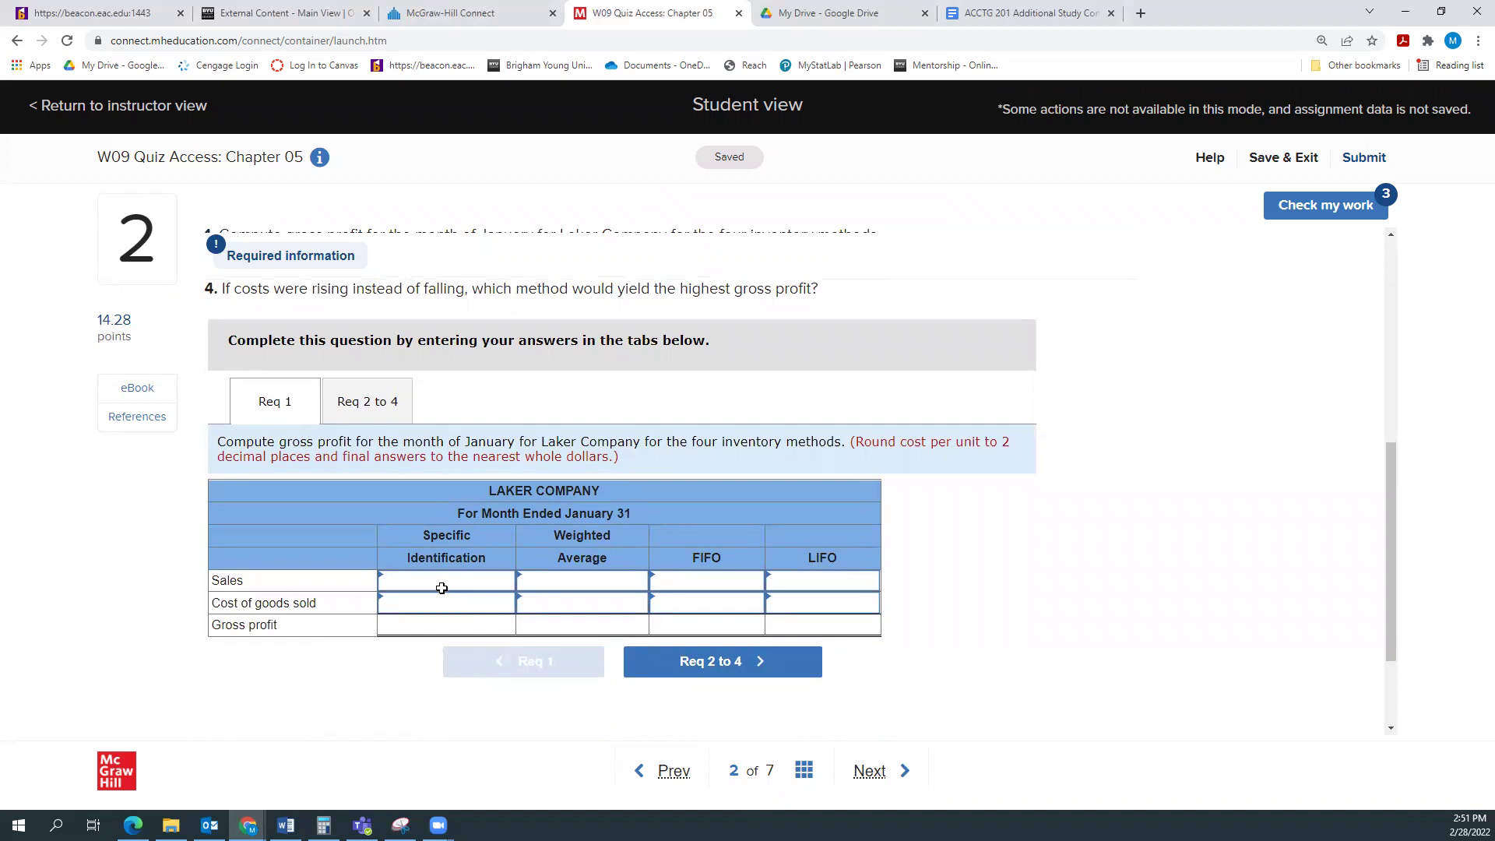
pyautogui.scroll(3, 468, 580)
pyautogui.scroll(1, 544, 563)
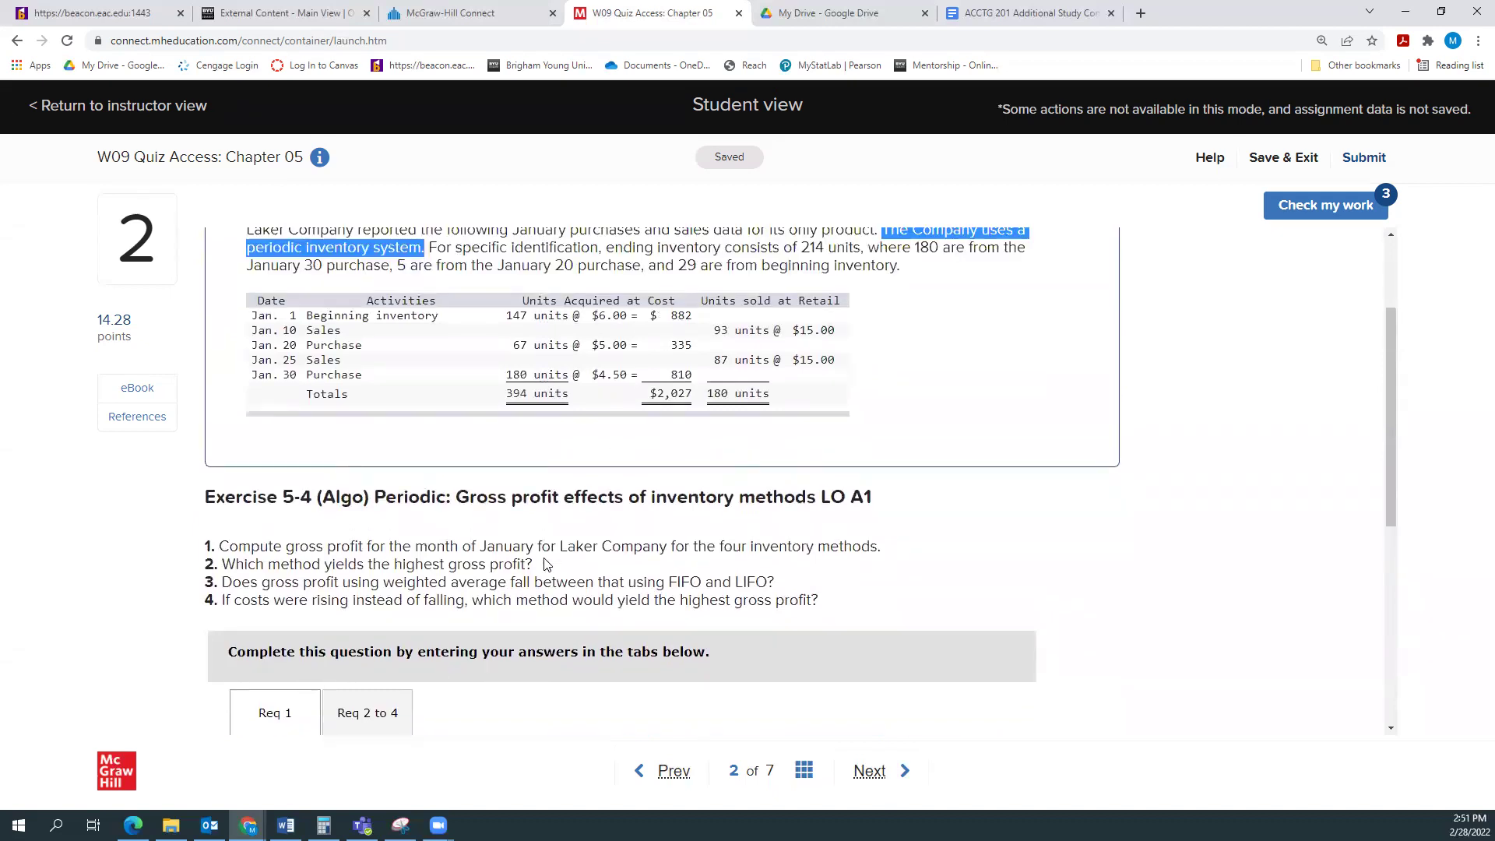
pyautogui.scroll(-4, 544, 562)
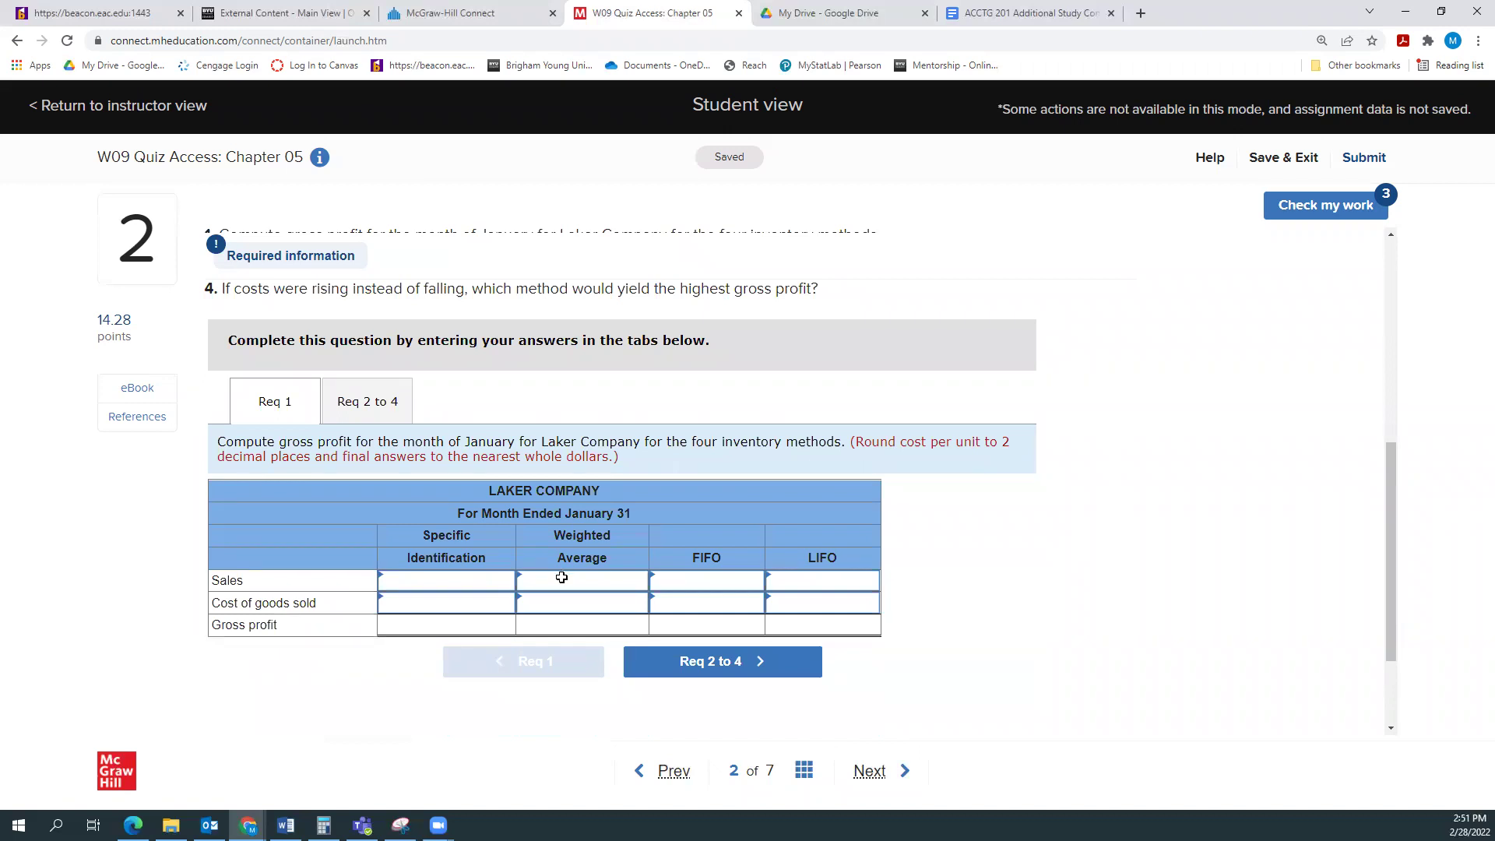
pyautogui.scroll(8, 562, 577)
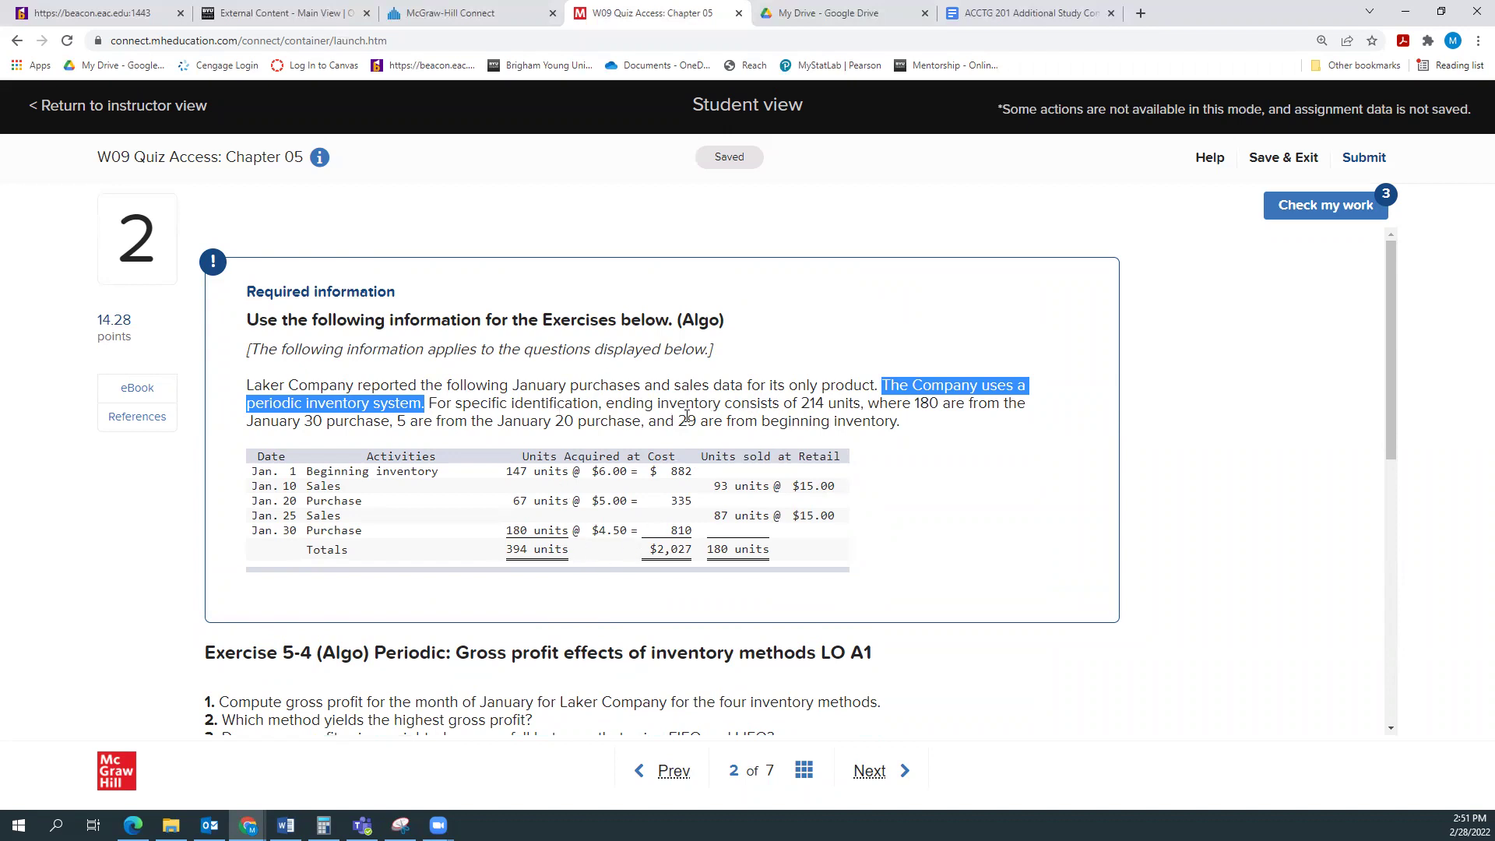
pyautogui.moveTo(614, 402); pyautogui.dragTo(861, 410)
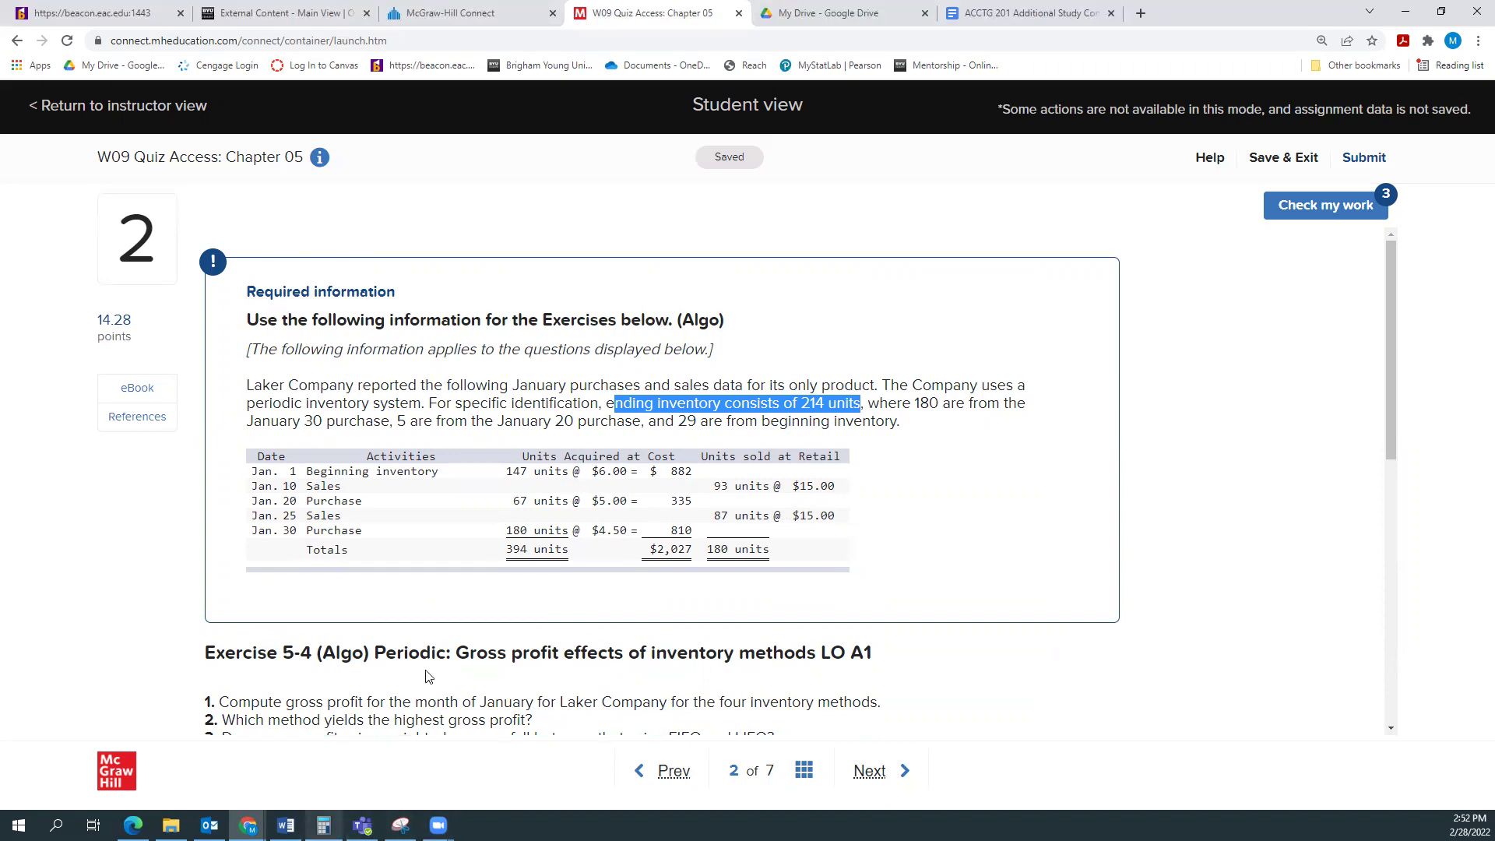
pyautogui.moveTo(508, 550); pyautogui.dragTo(569, 550)
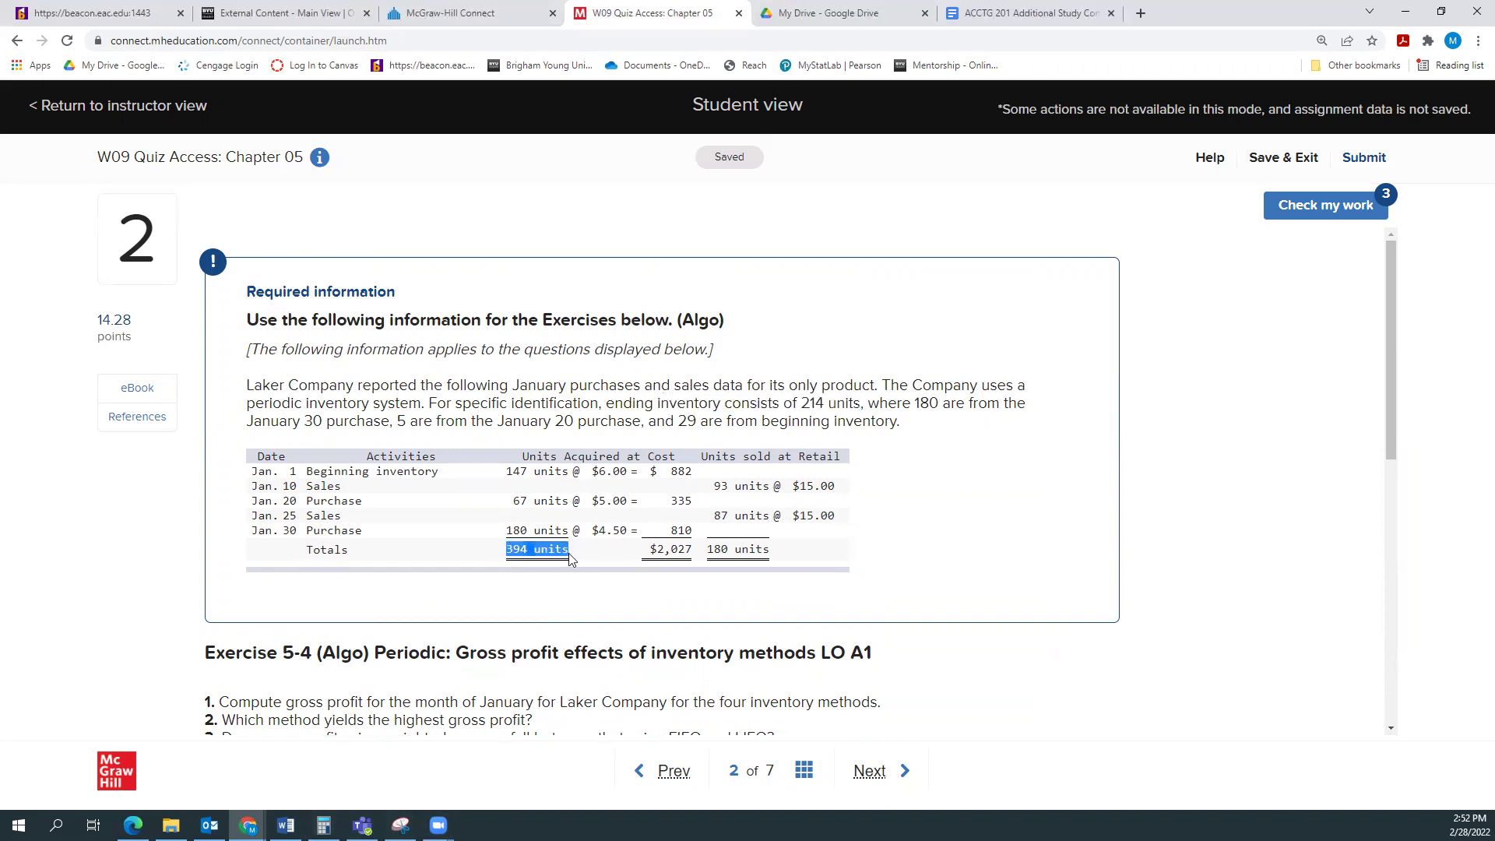
pyautogui.click(324, 826)
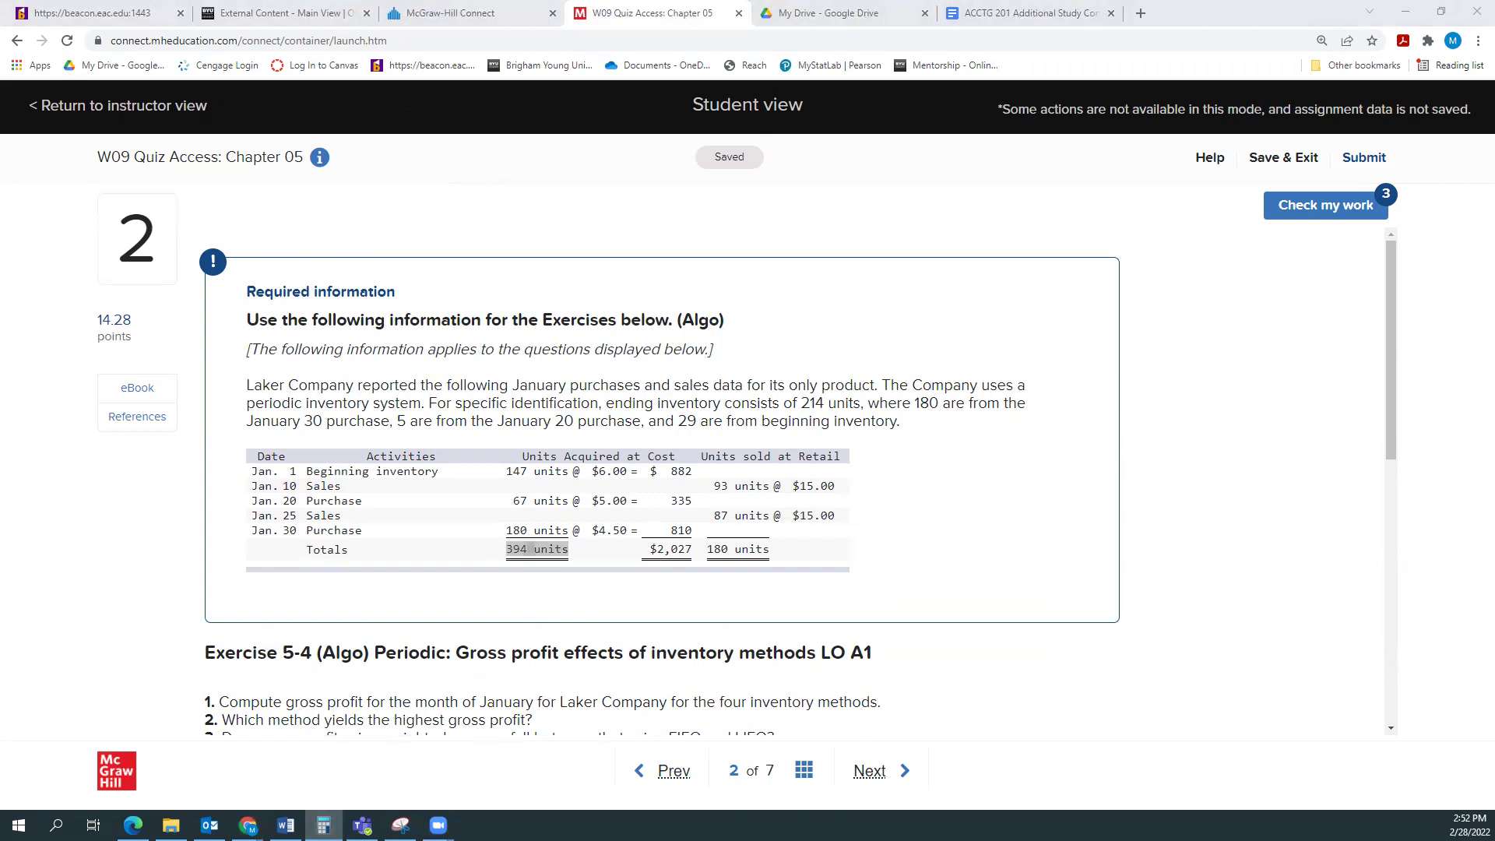
# Compute 394 − 214 = 180 units sold, then 180 × 15 = $2,700 in sales
pyautogui.write('394 ')
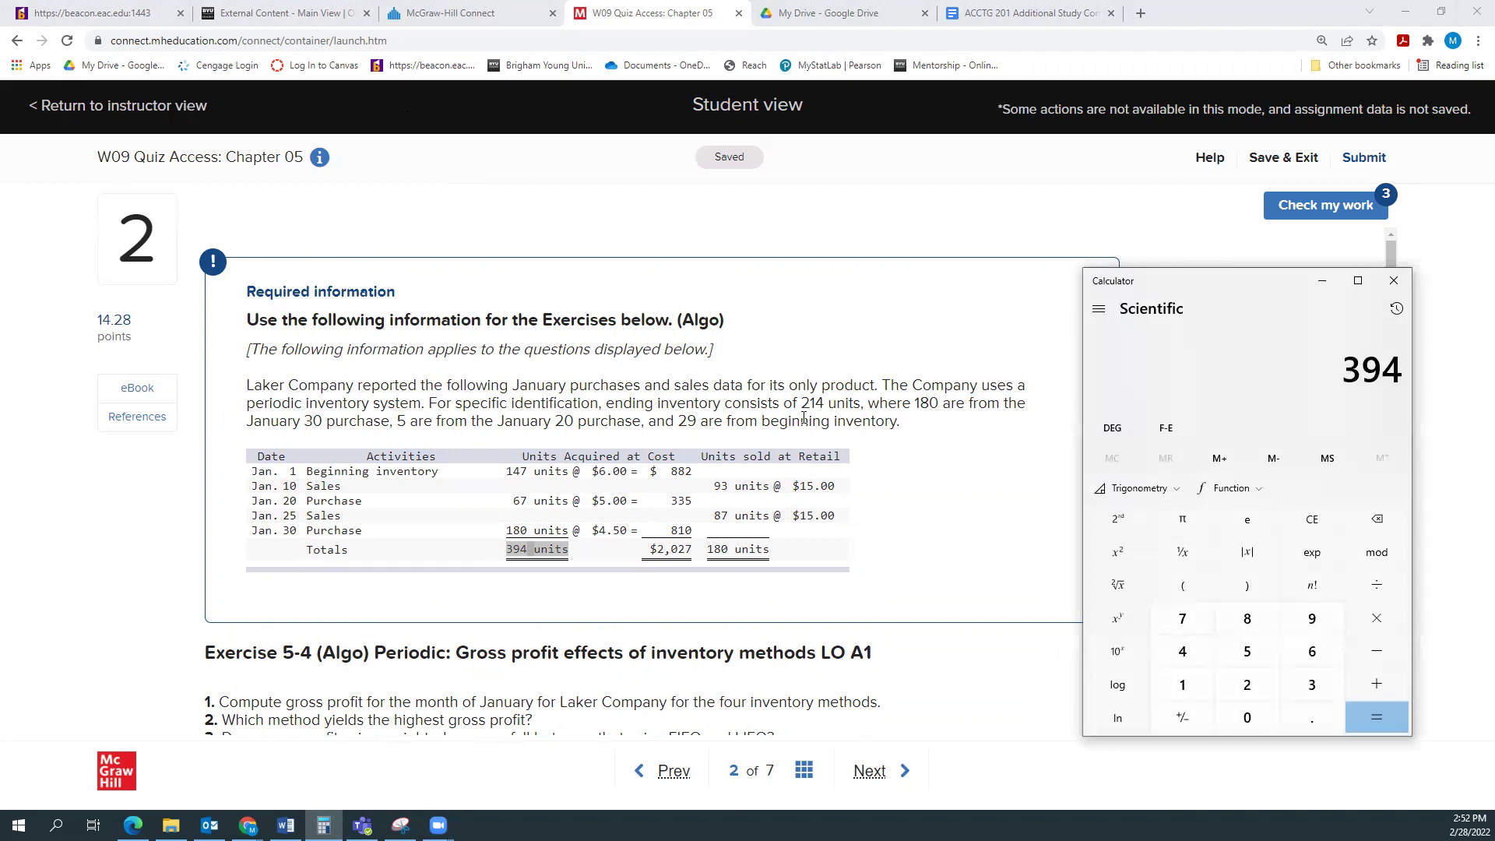
pyautogui.write('- 214')
pyautogui.press('Return')
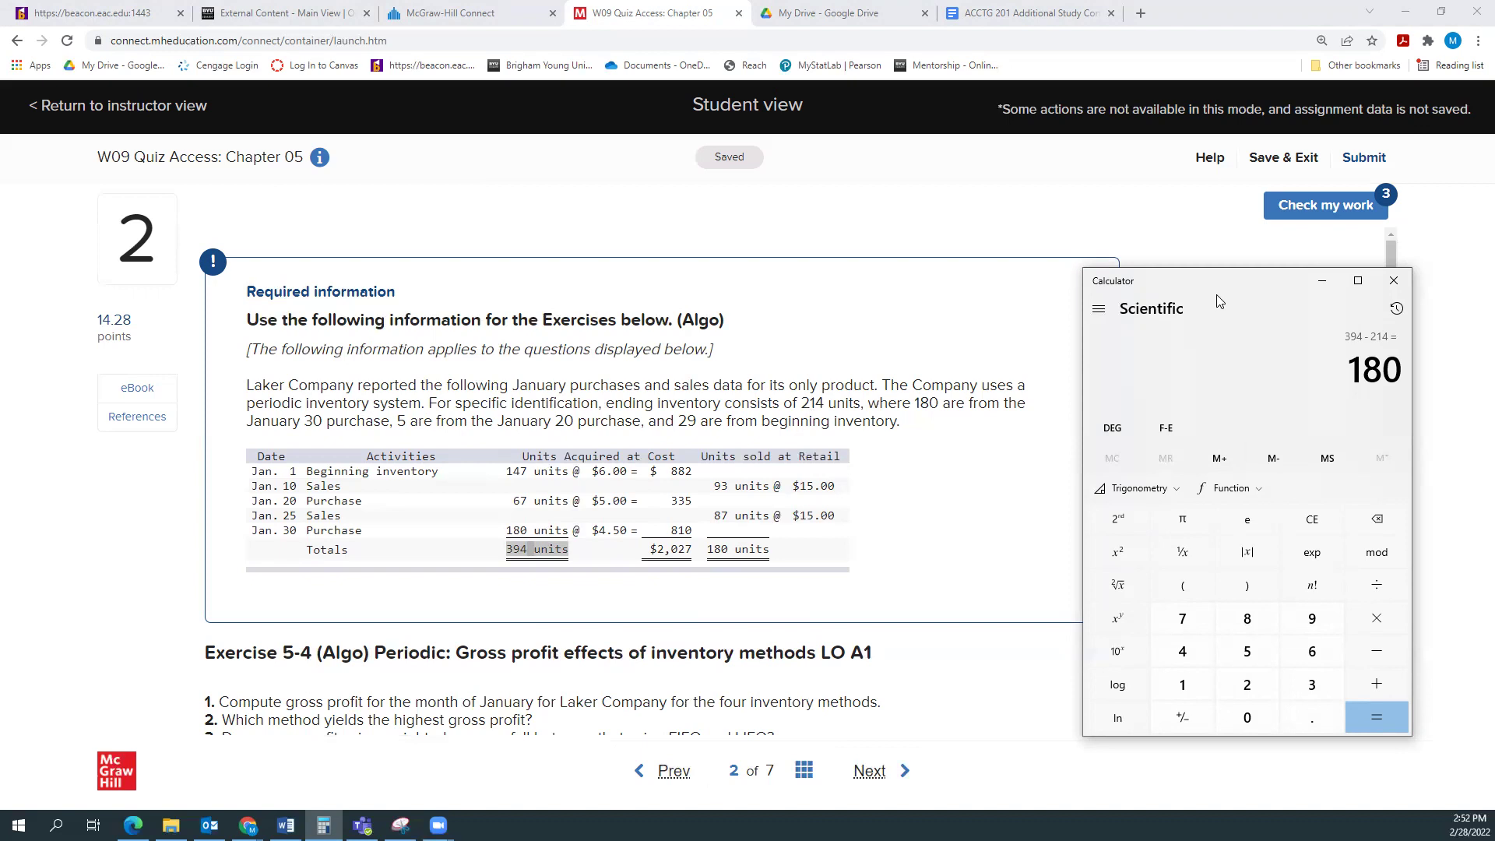
pyautogui.press('*')
pyautogui.write('15')
pyautogui.press('Return')
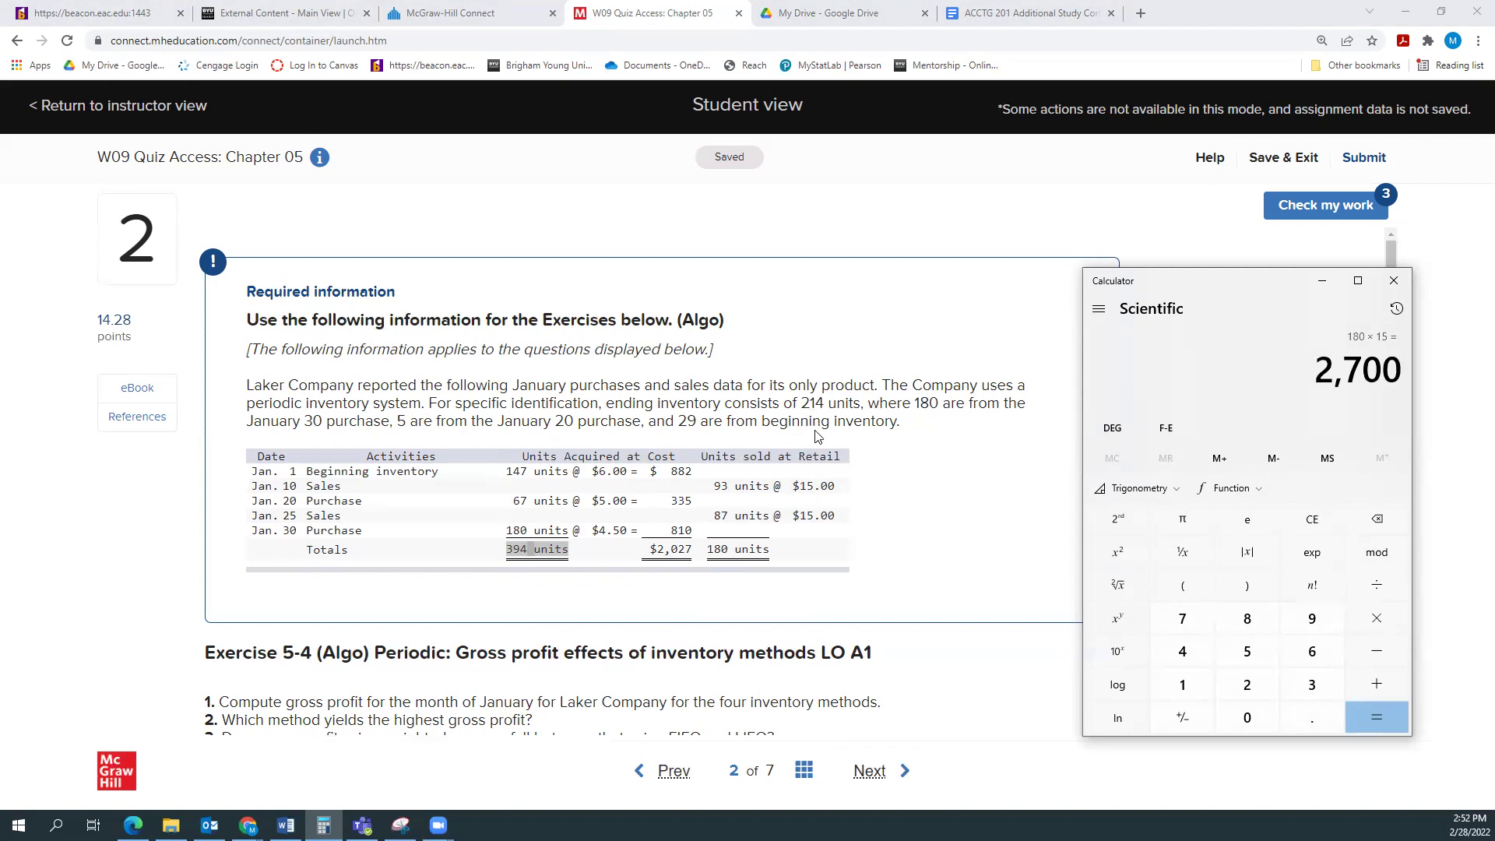
# Enter 2700 as Sales for Specific Identification, Weighted Average, FIFO and LIFO
pyautogui.scroll(-8, 817, 436)
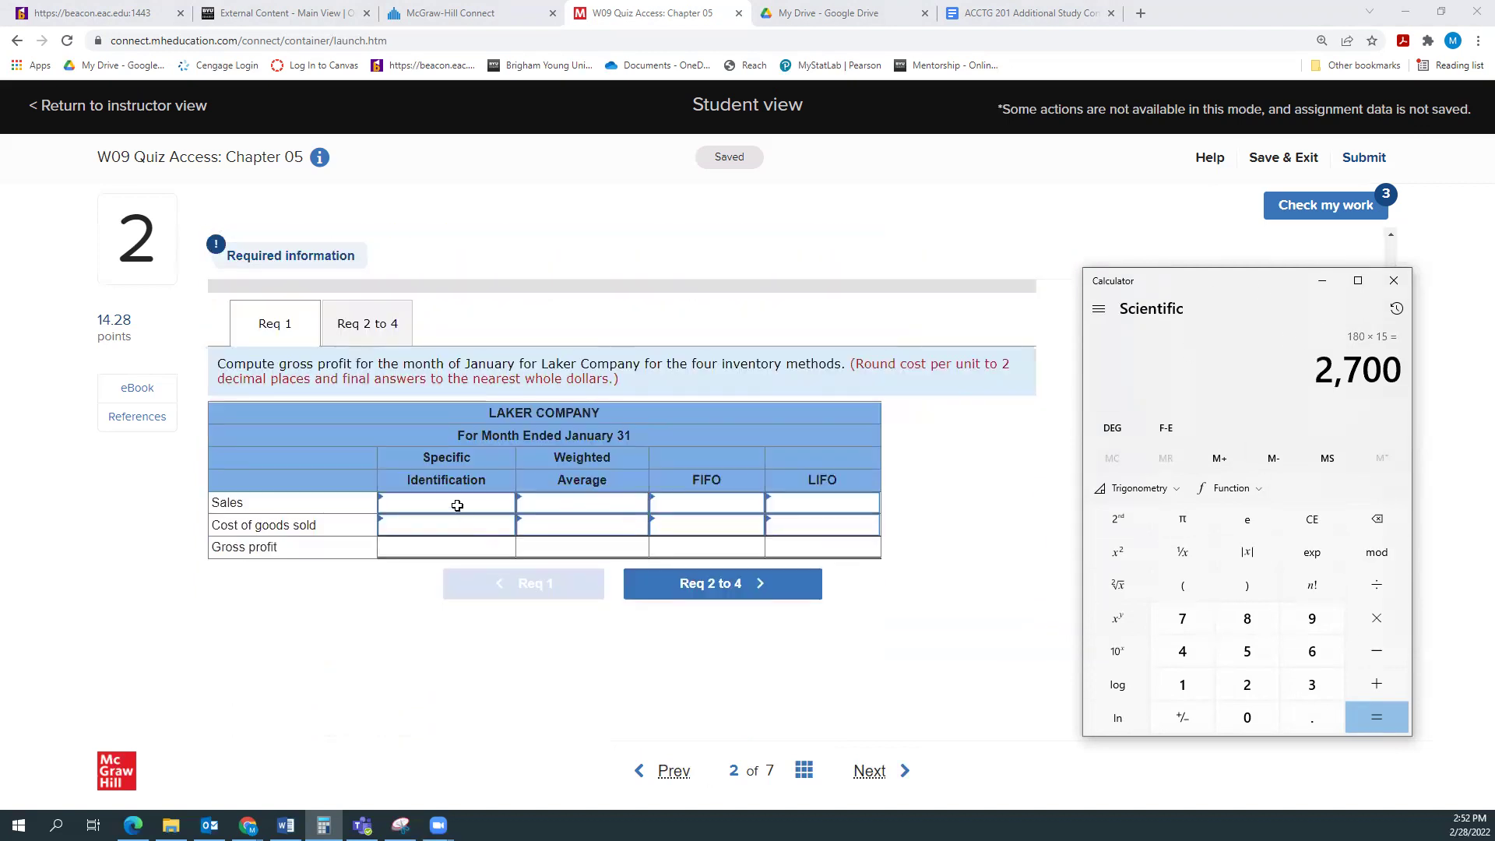
pyautogui.click(457, 506)
pyautogui.write('2700')
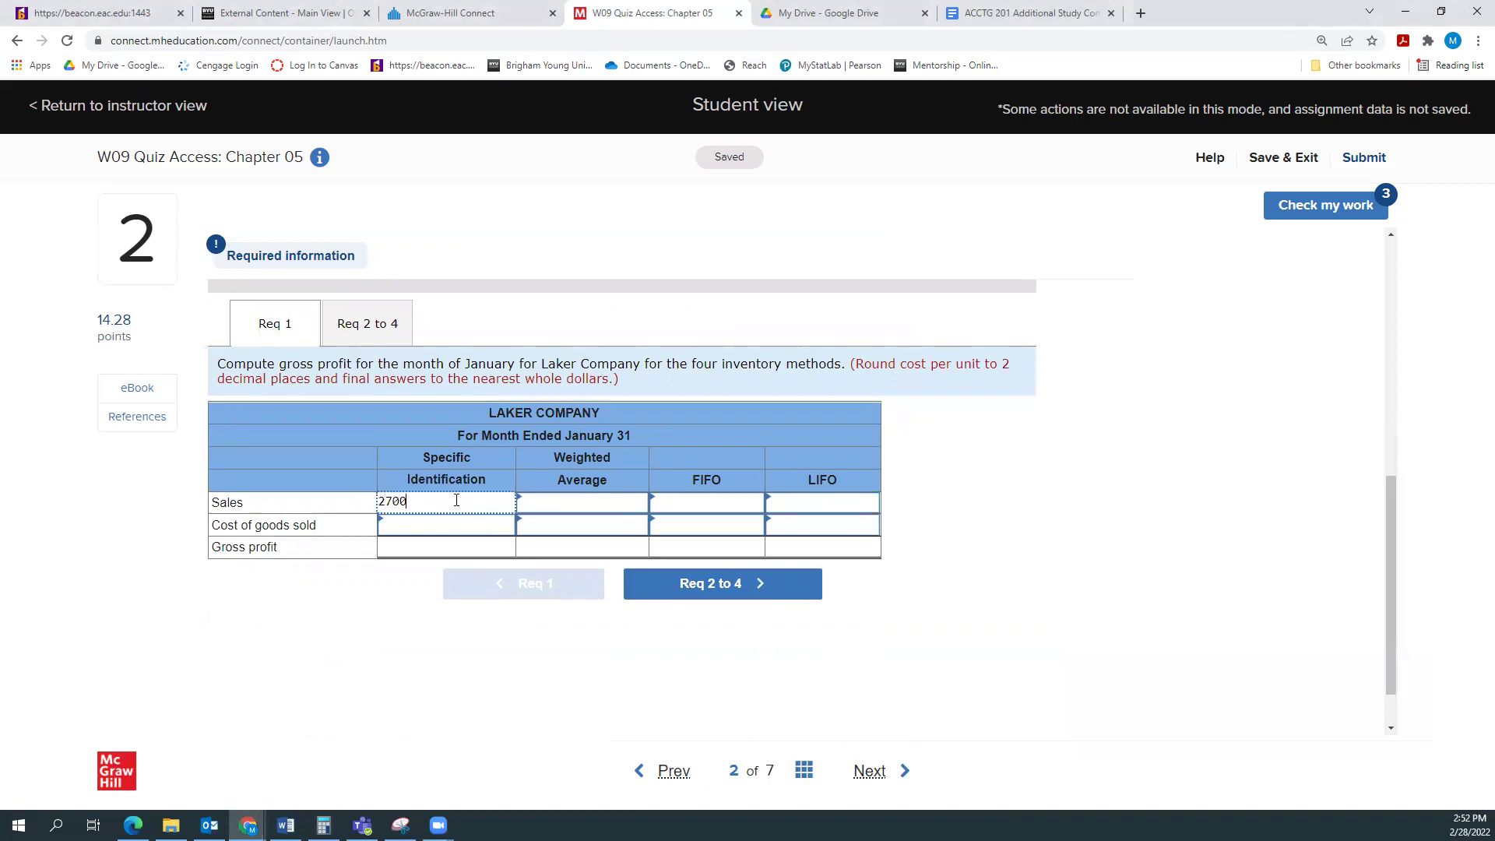
pyautogui.click(559, 504)
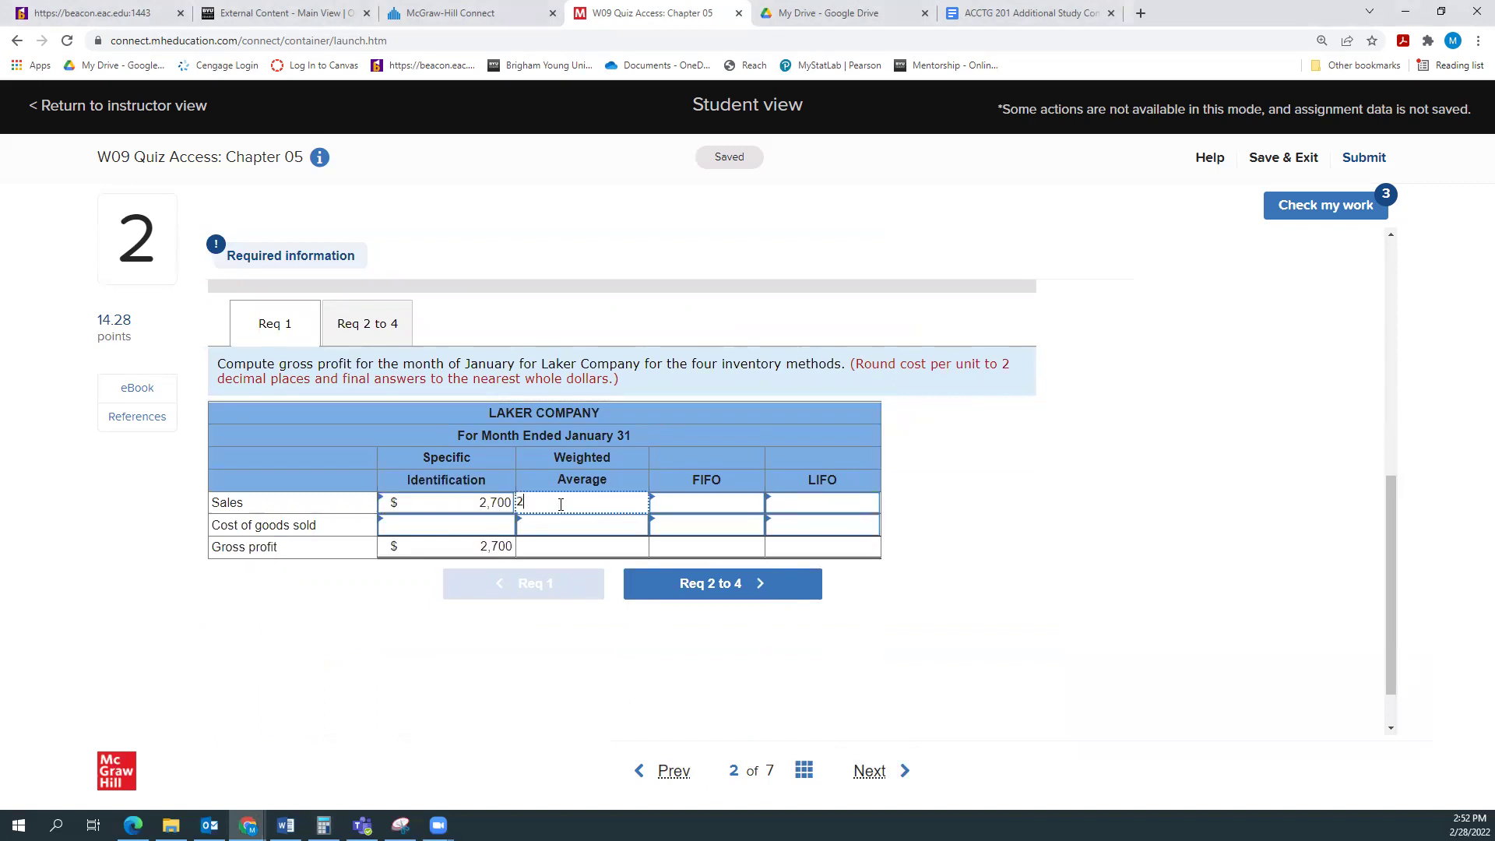
pyautogui.write('2700')
pyautogui.click(712, 503)
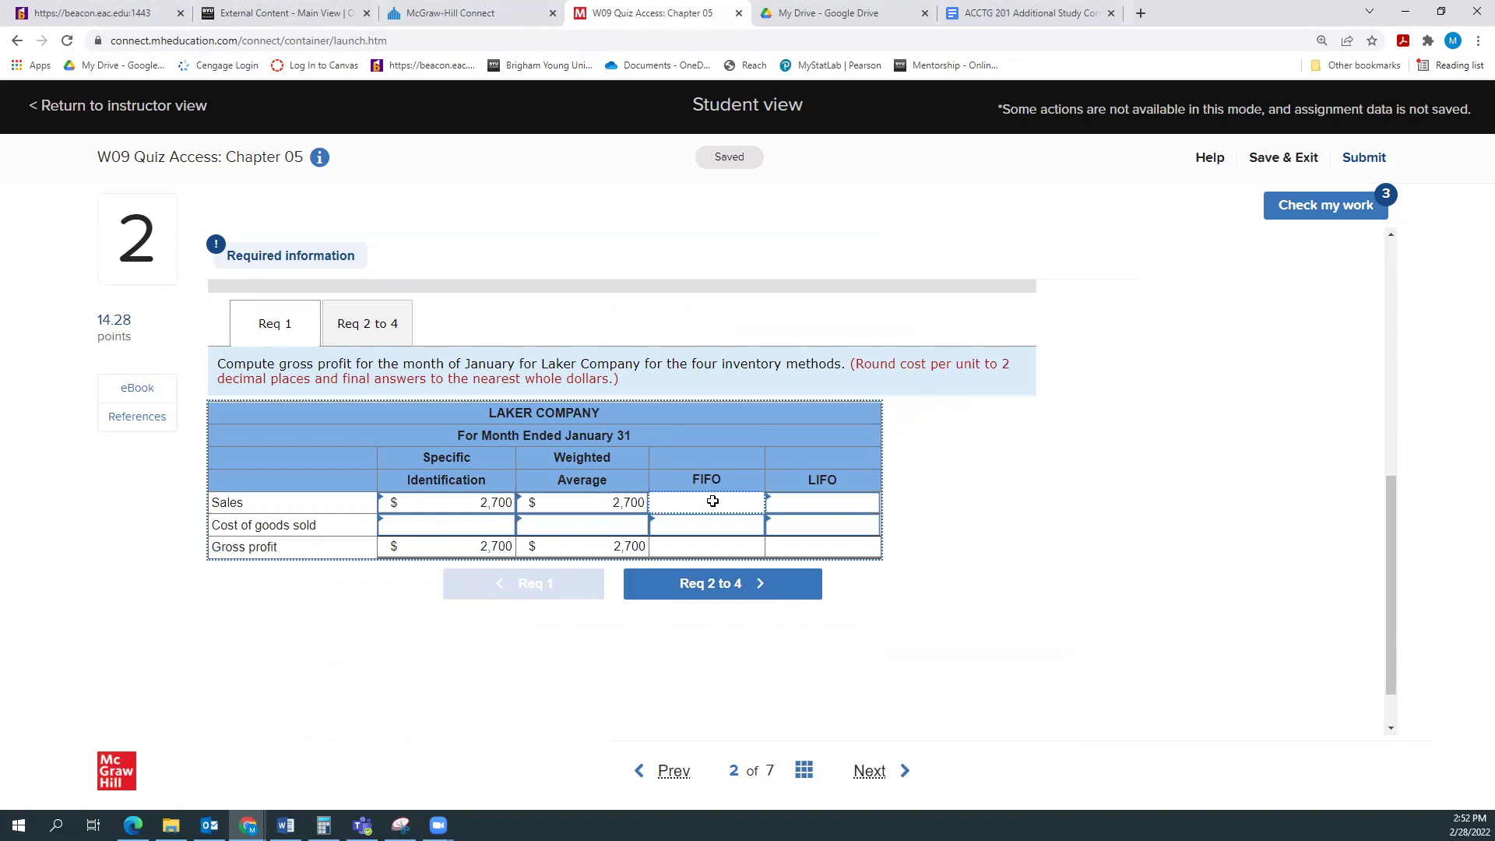
pyautogui.write('2,700')
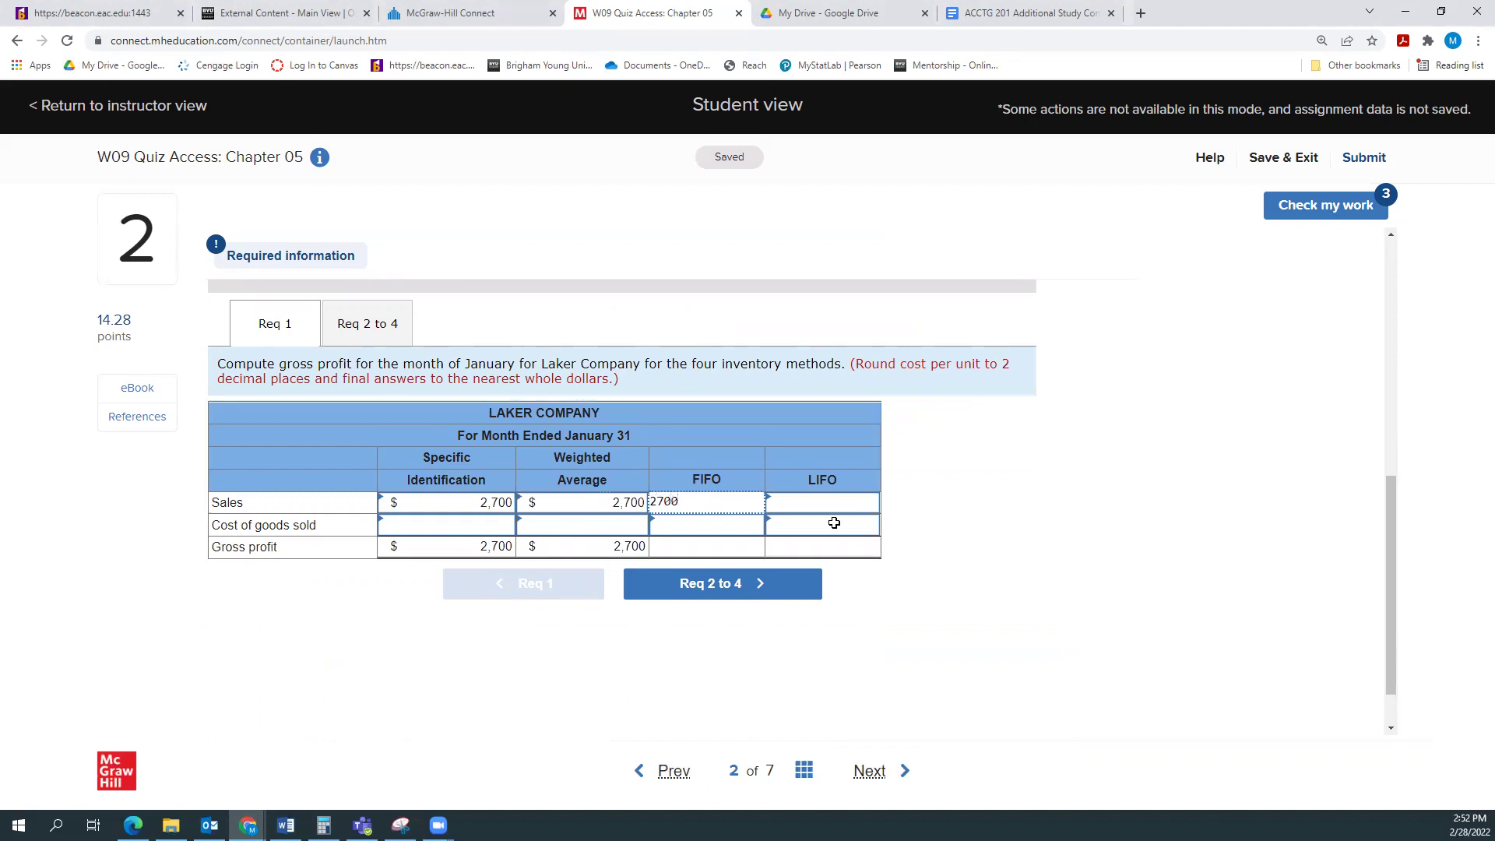
pyautogui.click(837, 506)
pyautogui.write('2700')
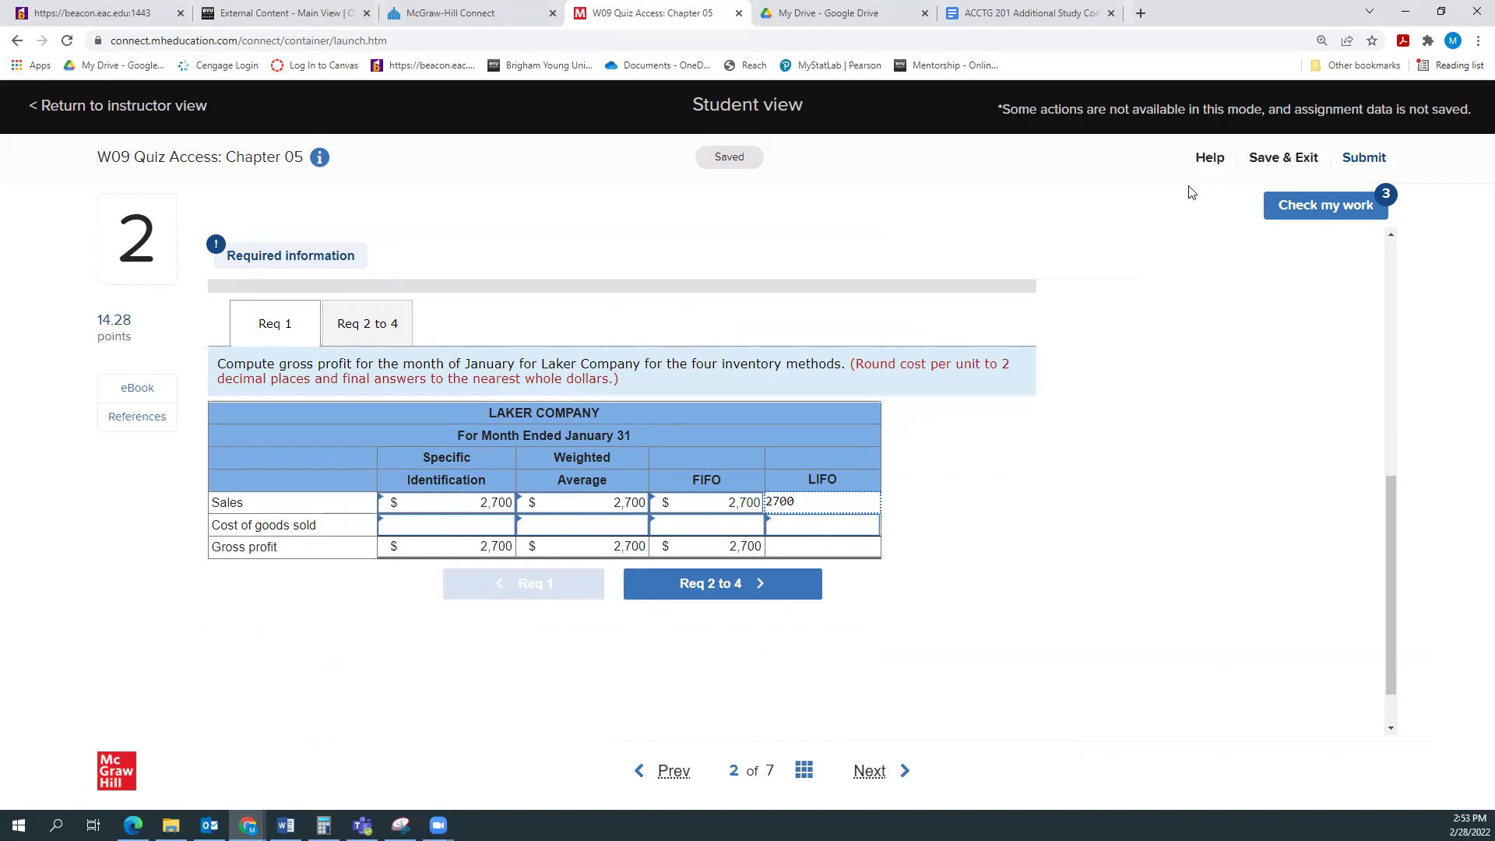
# Restore the browser window, move Calculator to the top-right, and resize the quiz window beside it
pyautogui.doubleClick(1234, 29)
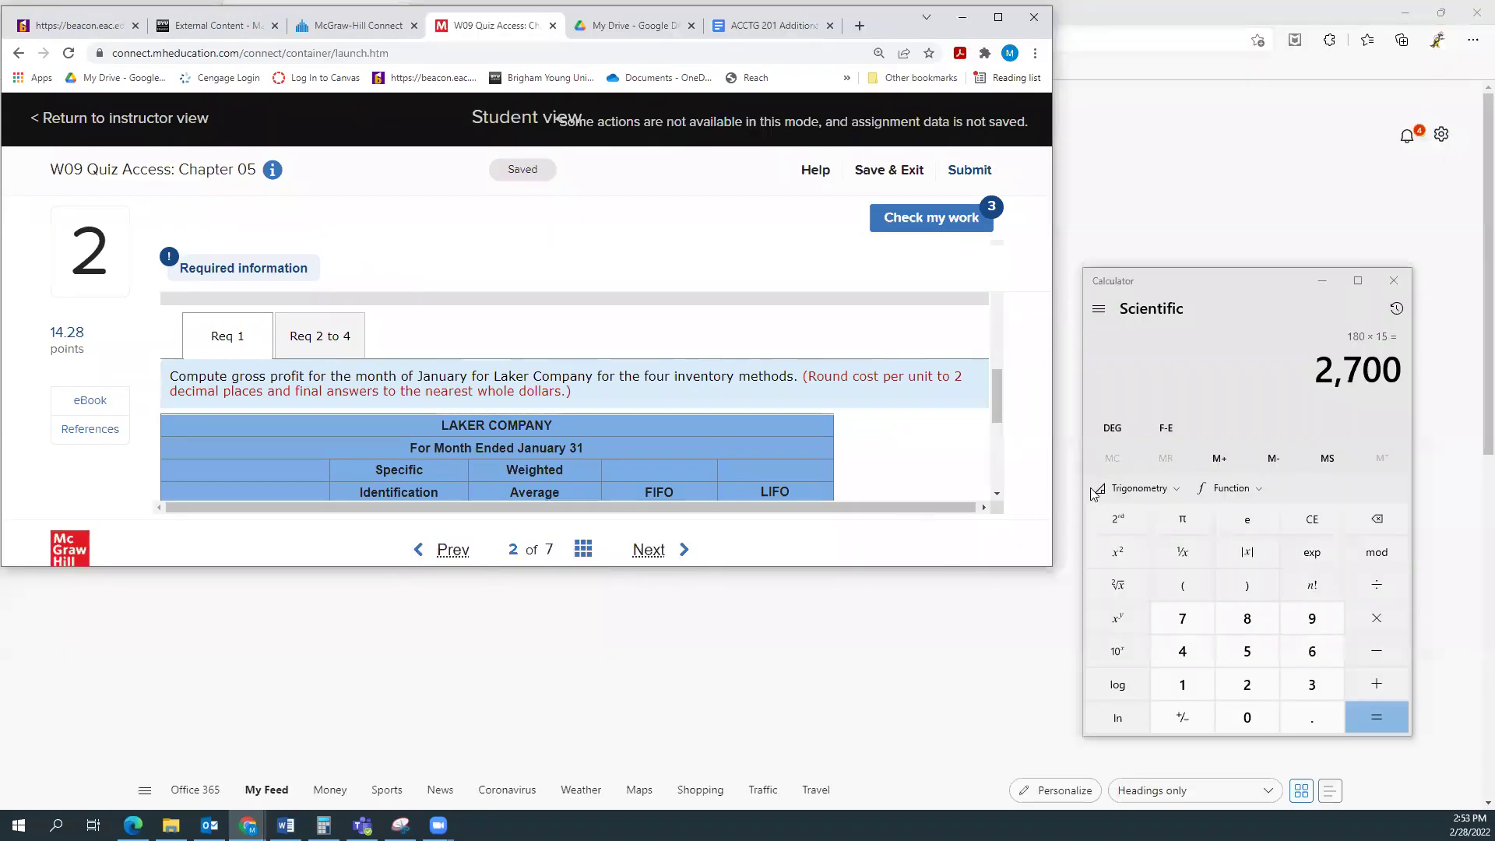
pyautogui.click(1234, 279)
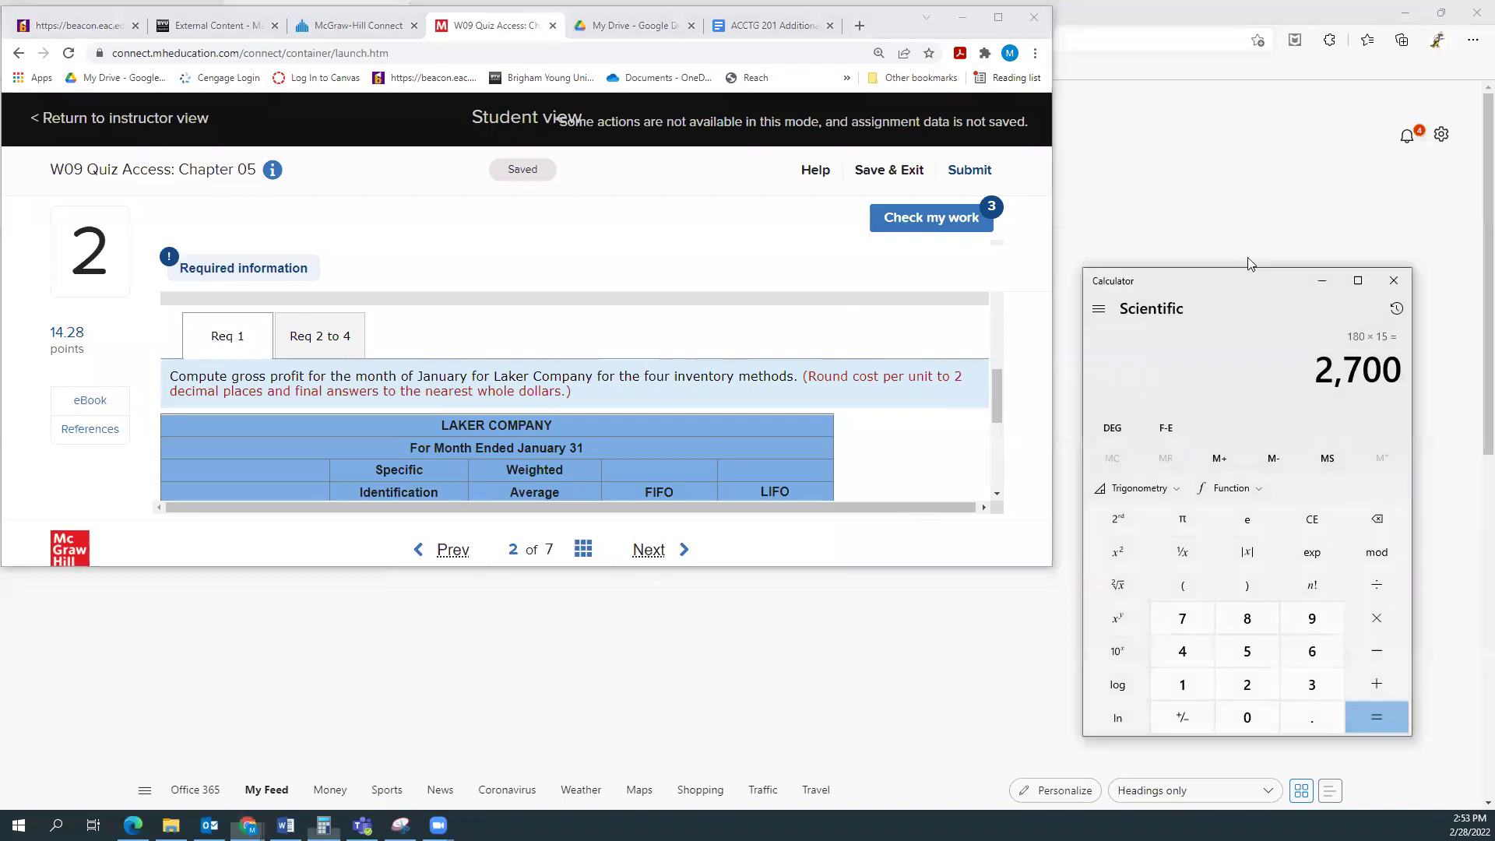
pyautogui.moveTo(1248, 274); pyautogui.dragTo(1329, 12)
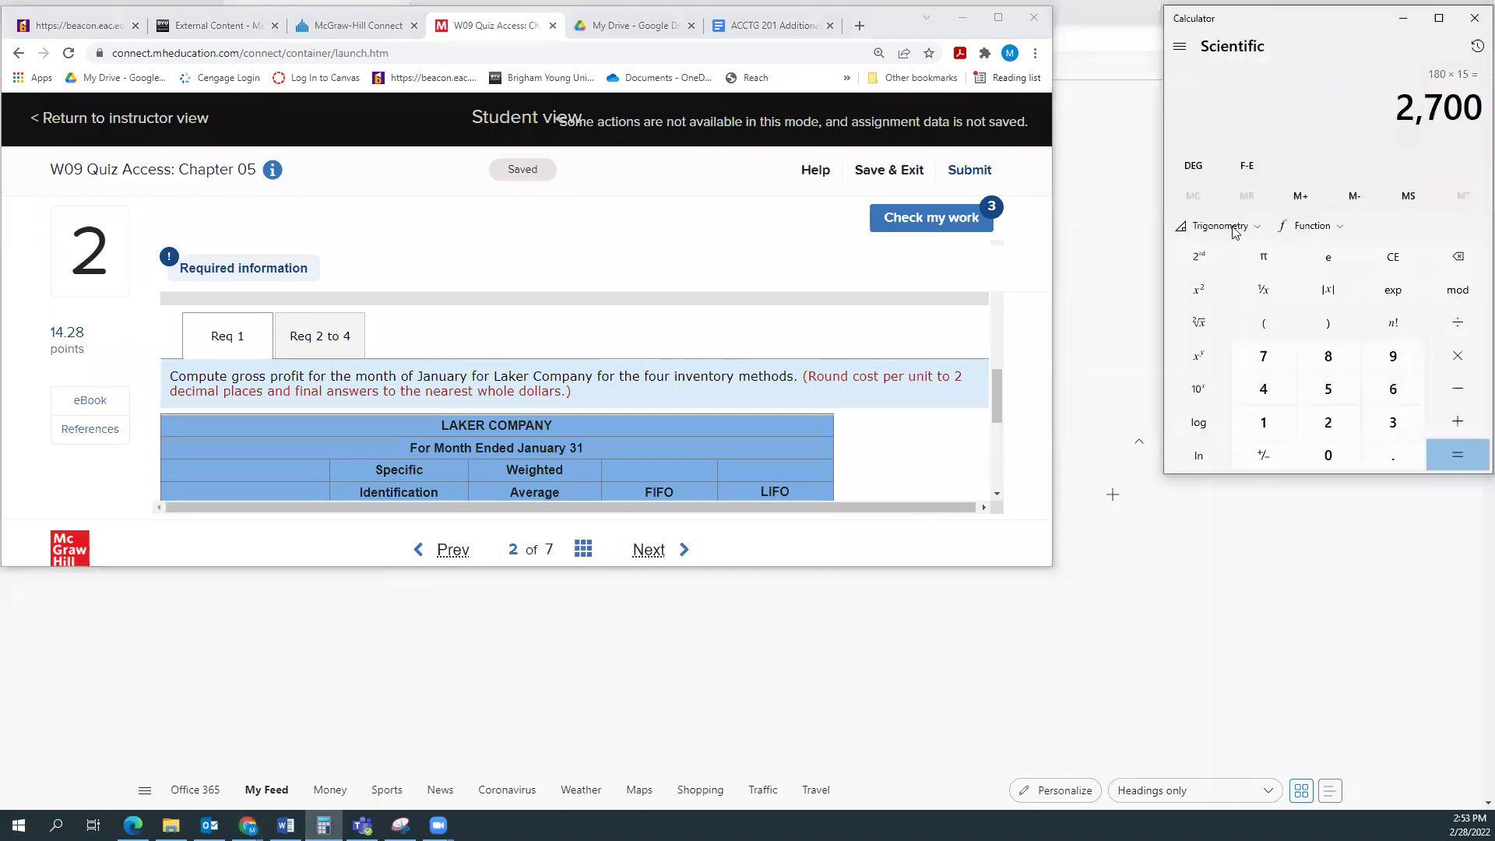
pyautogui.click(1049, 567)
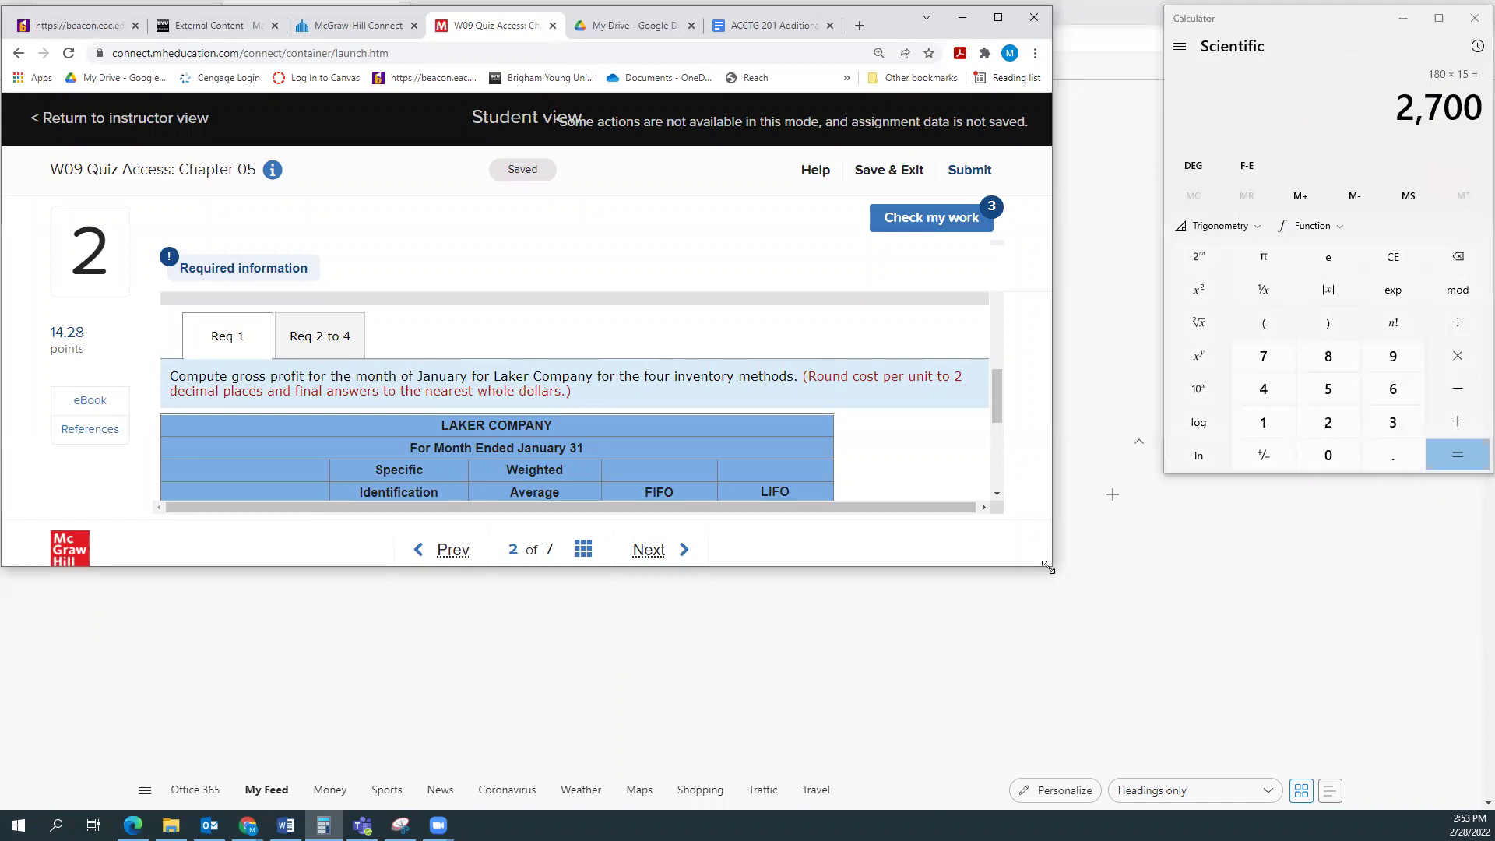
pyautogui.moveTo(1048, 567); pyautogui.dragTo(1159, 811)
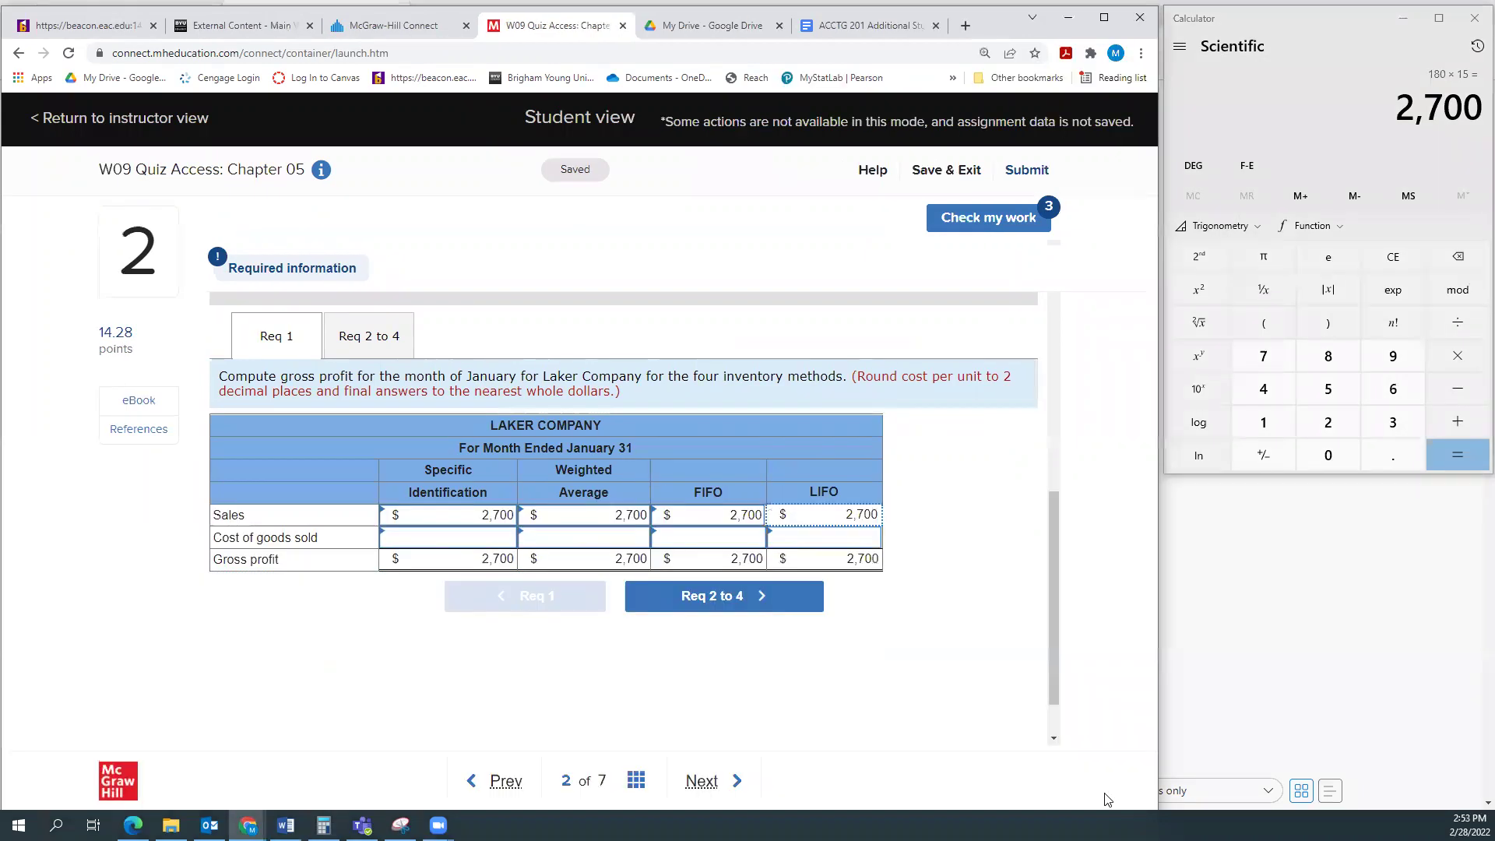
pyautogui.scroll(4, 654, 670)
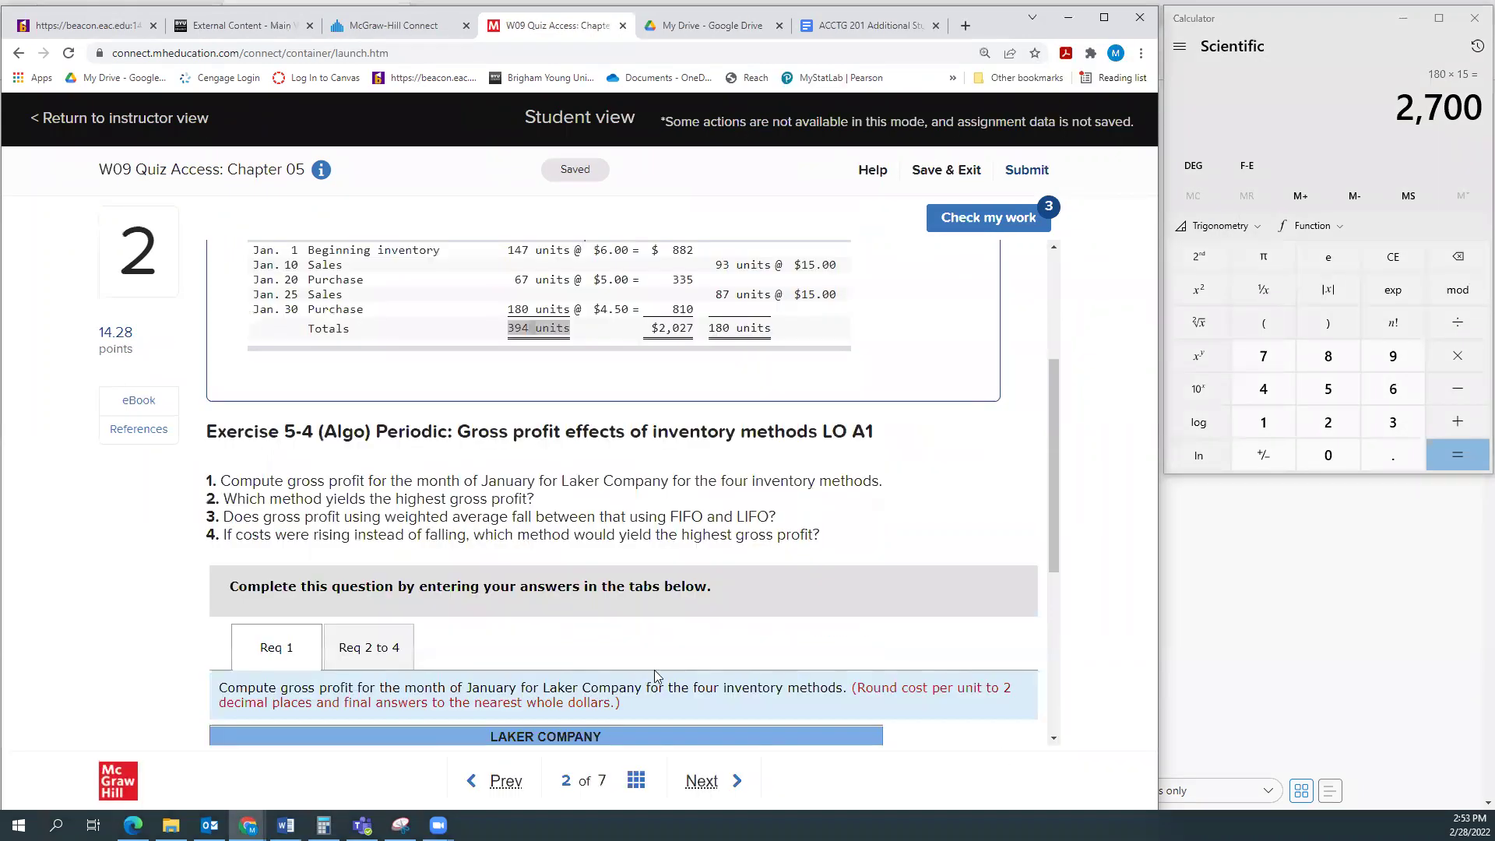
pyautogui.scroll(1, 654, 670)
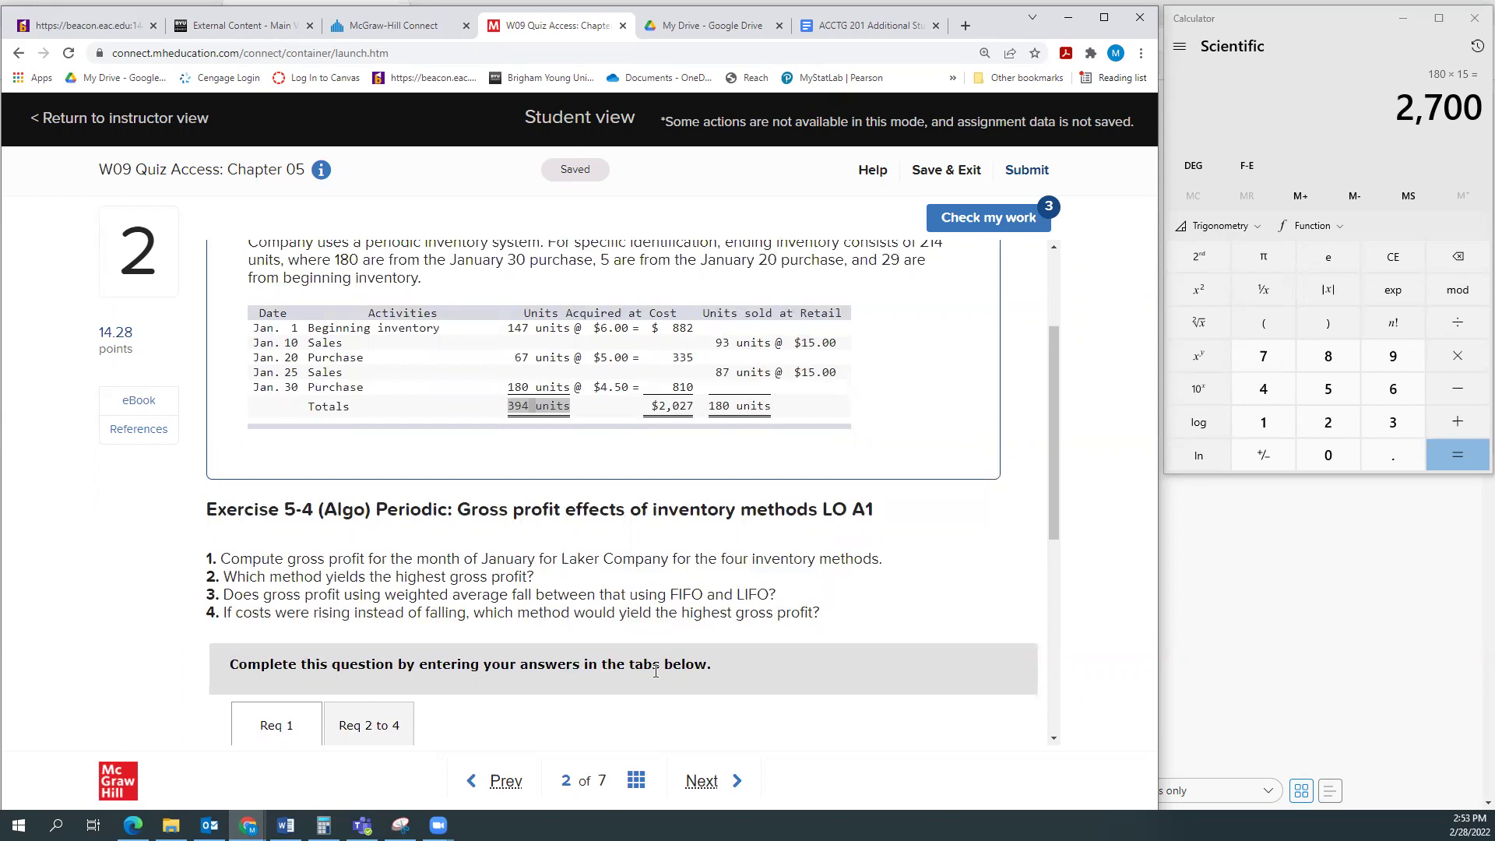
pyautogui.scroll(2, 533, 406)
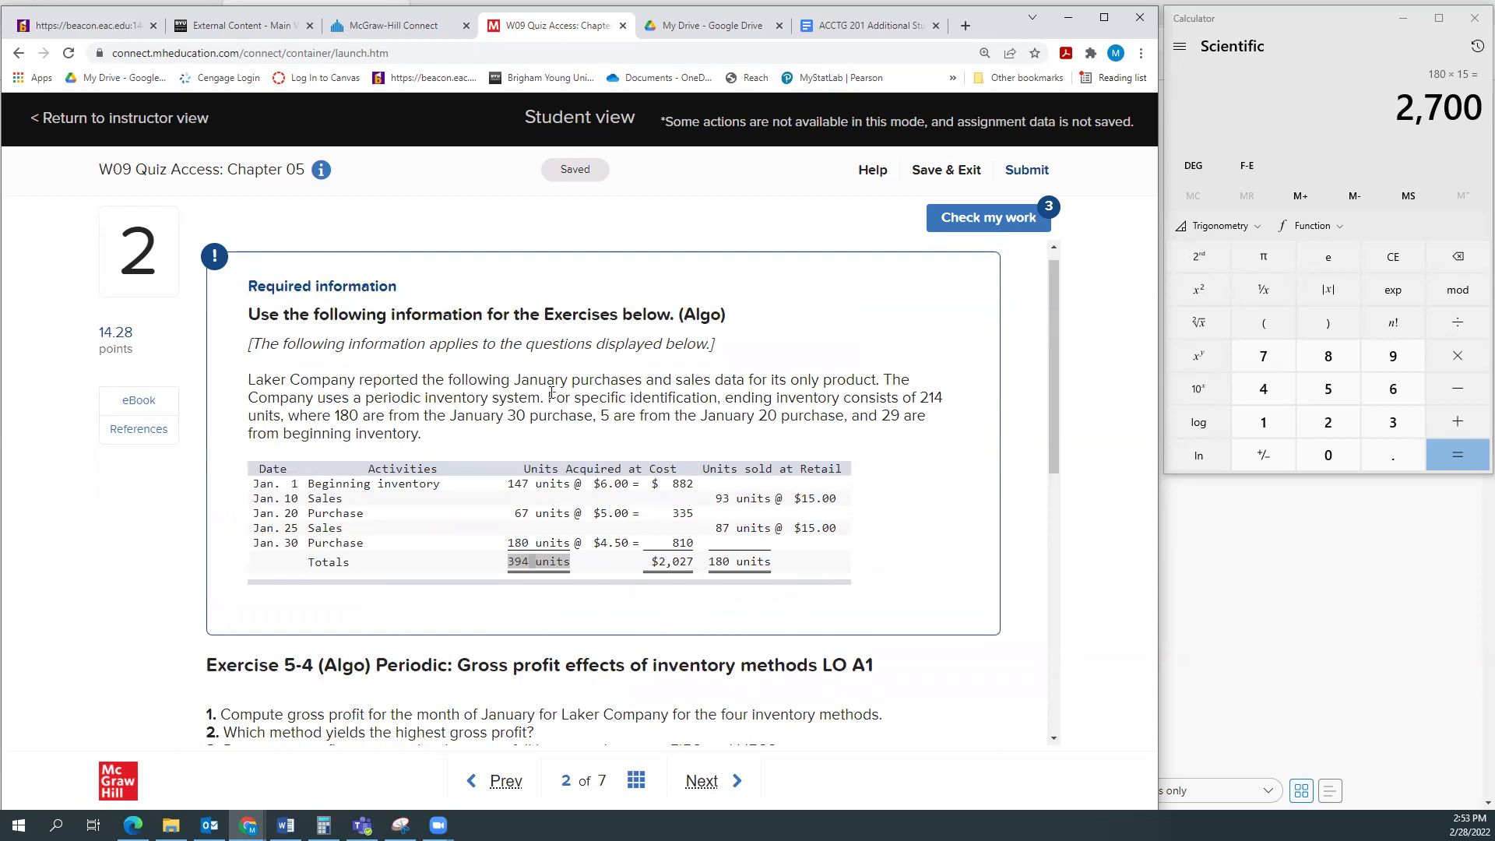
pyautogui.moveTo(549, 398); pyautogui.dragTo(282, 422)
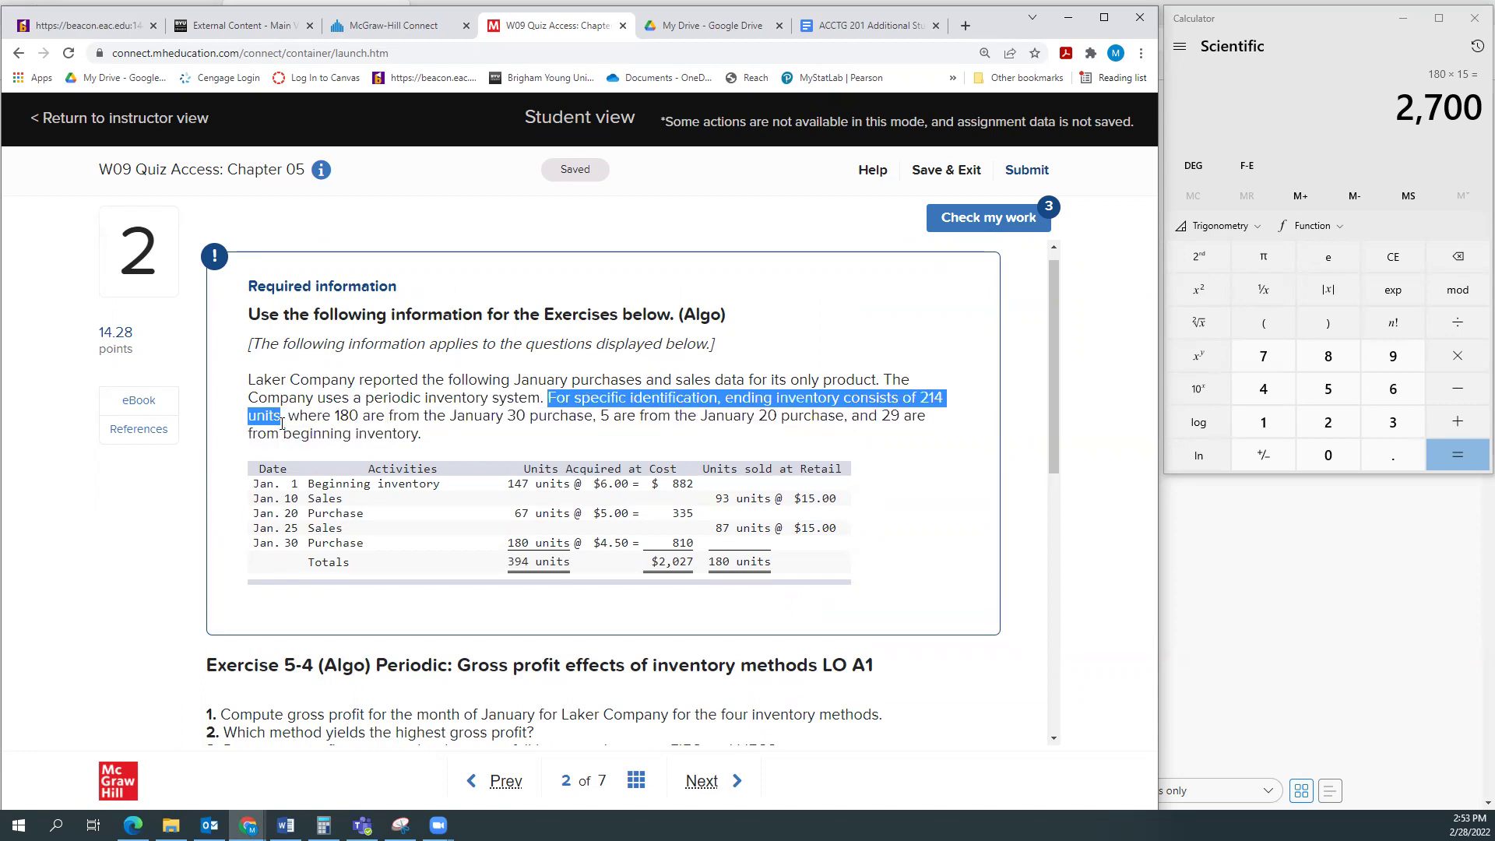
pyautogui.moveTo(282, 423); pyautogui.dragTo(856, 436)
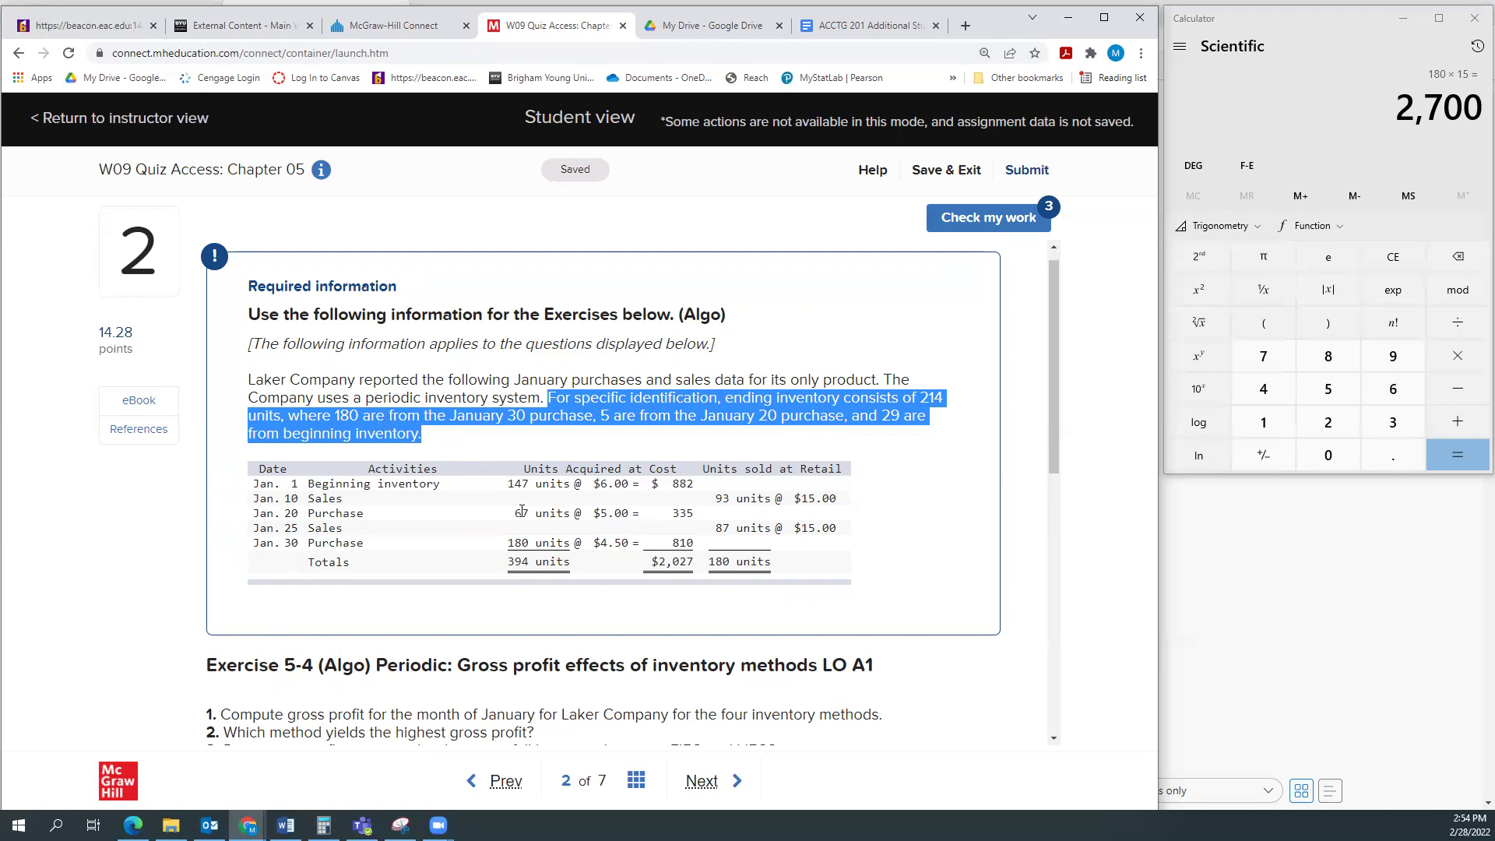
pyautogui.moveTo(510, 543); pyautogui.dragTo(633, 549)
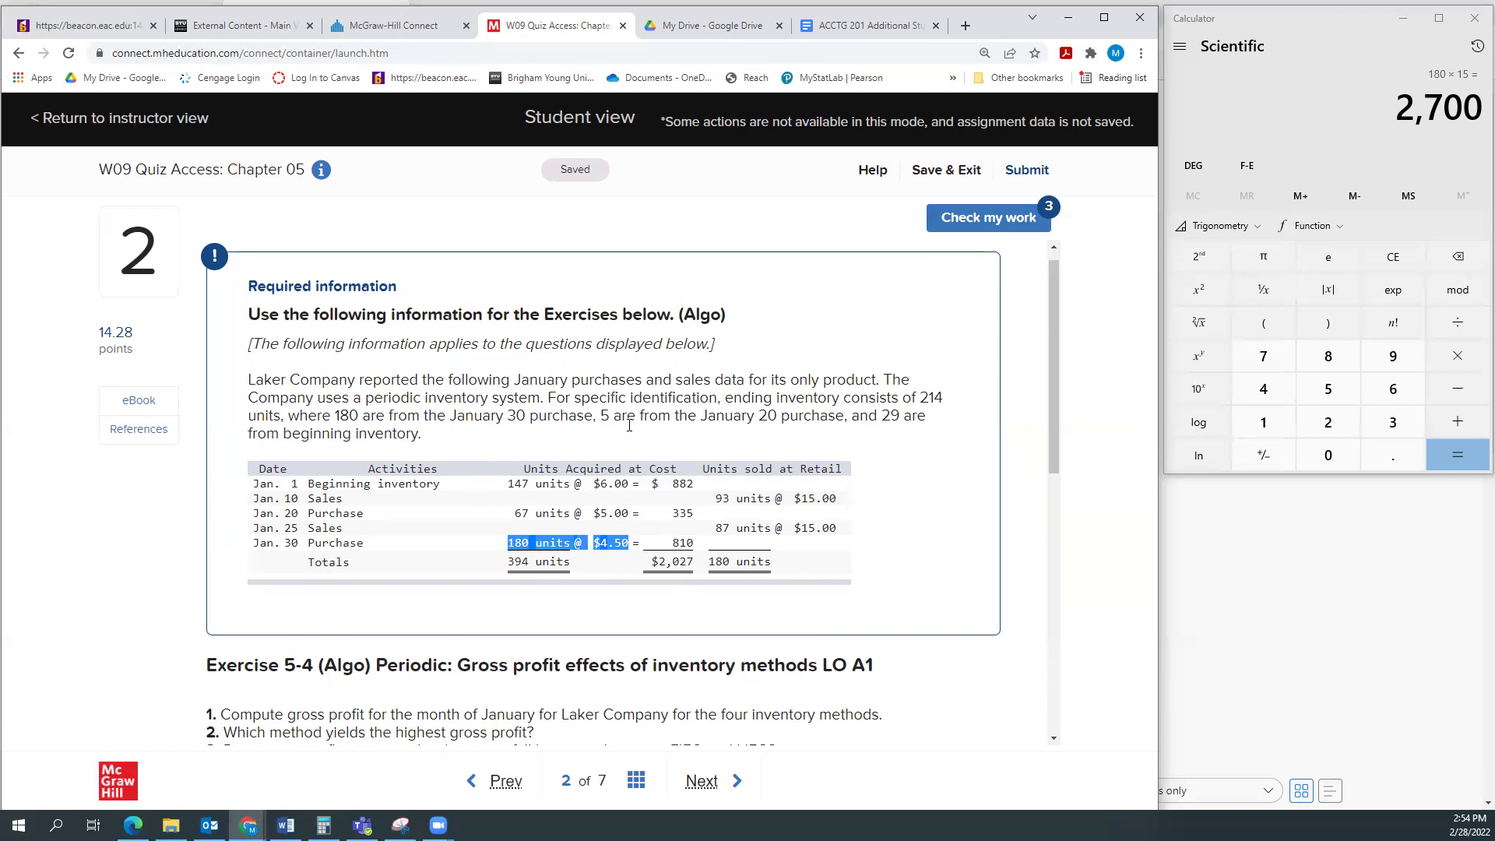
pyautogui.click(521, 514)
pyautogui.moveTo(521, 513); pyautogui.dragTo(572, 520)
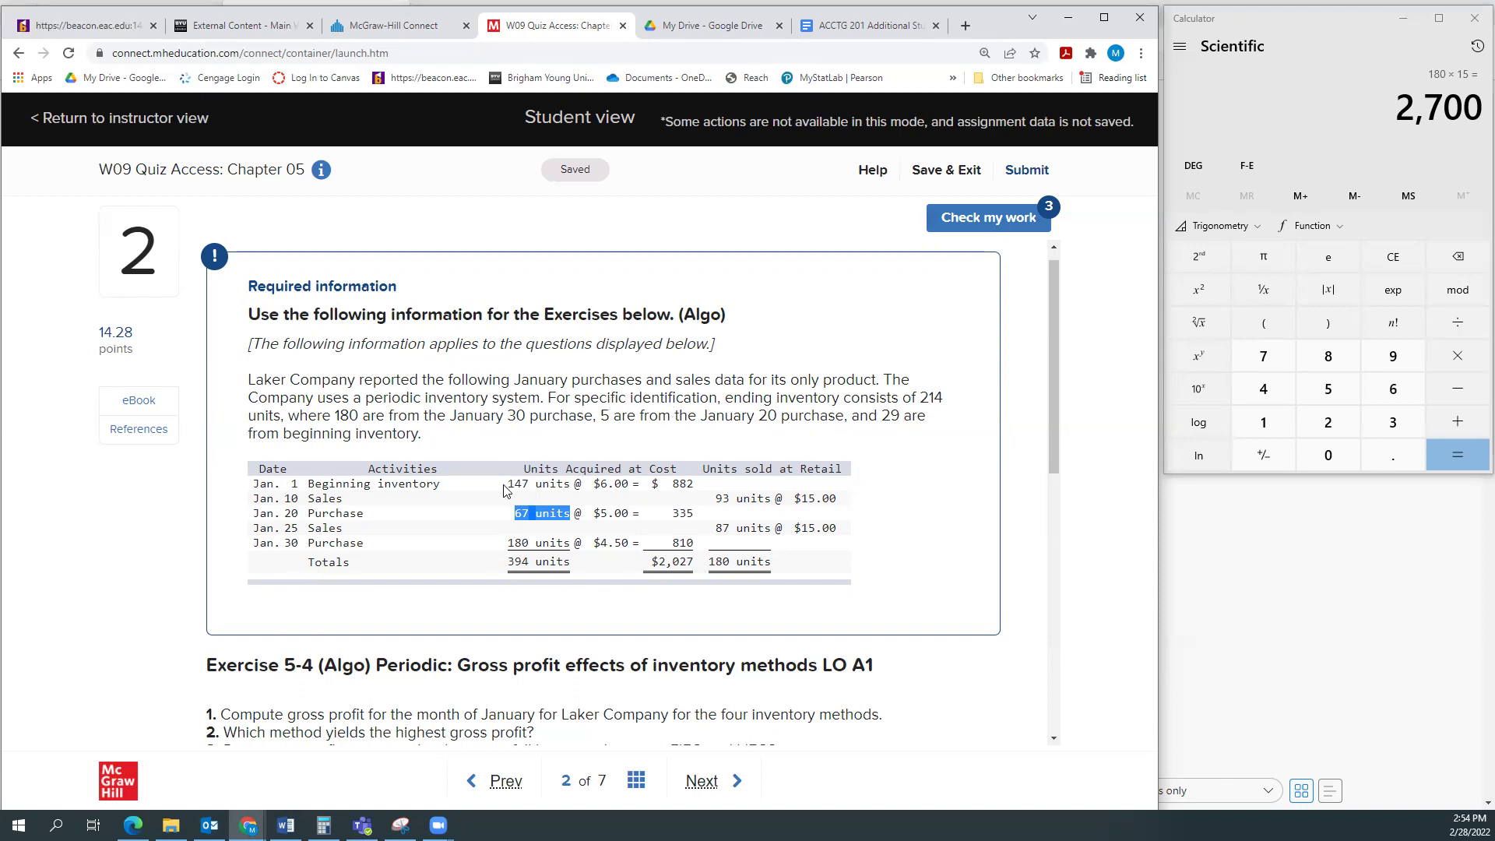
pyautogui.moveTo(508, 484); pyautogui.dragTo(530, 485)
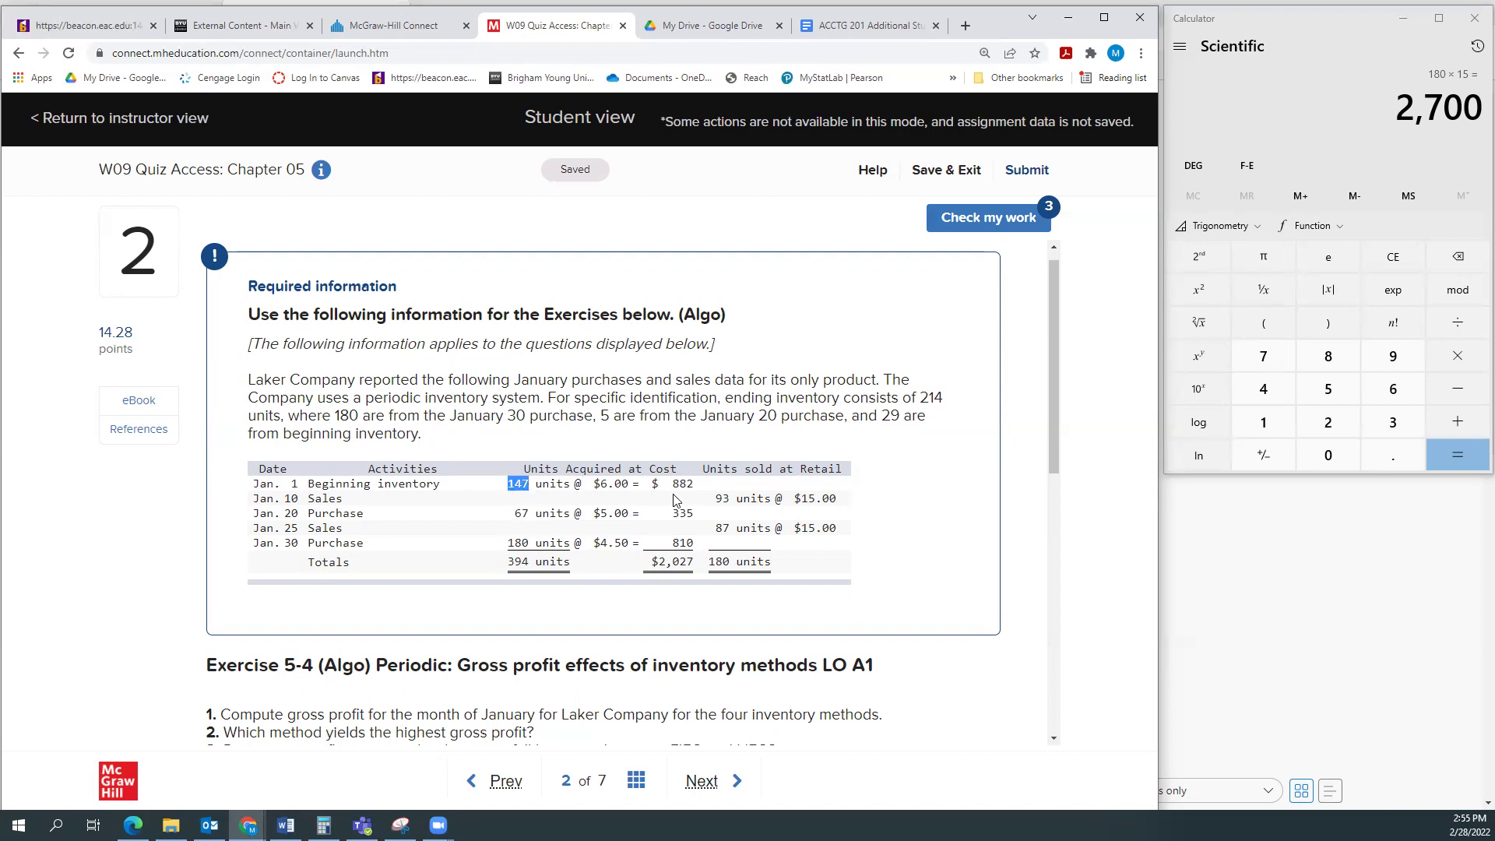
# Compute 147 − 29 = 118 units, then 118 × $6 = 708
pyautogui.click(1301, 26)
pyautogui.write('147')
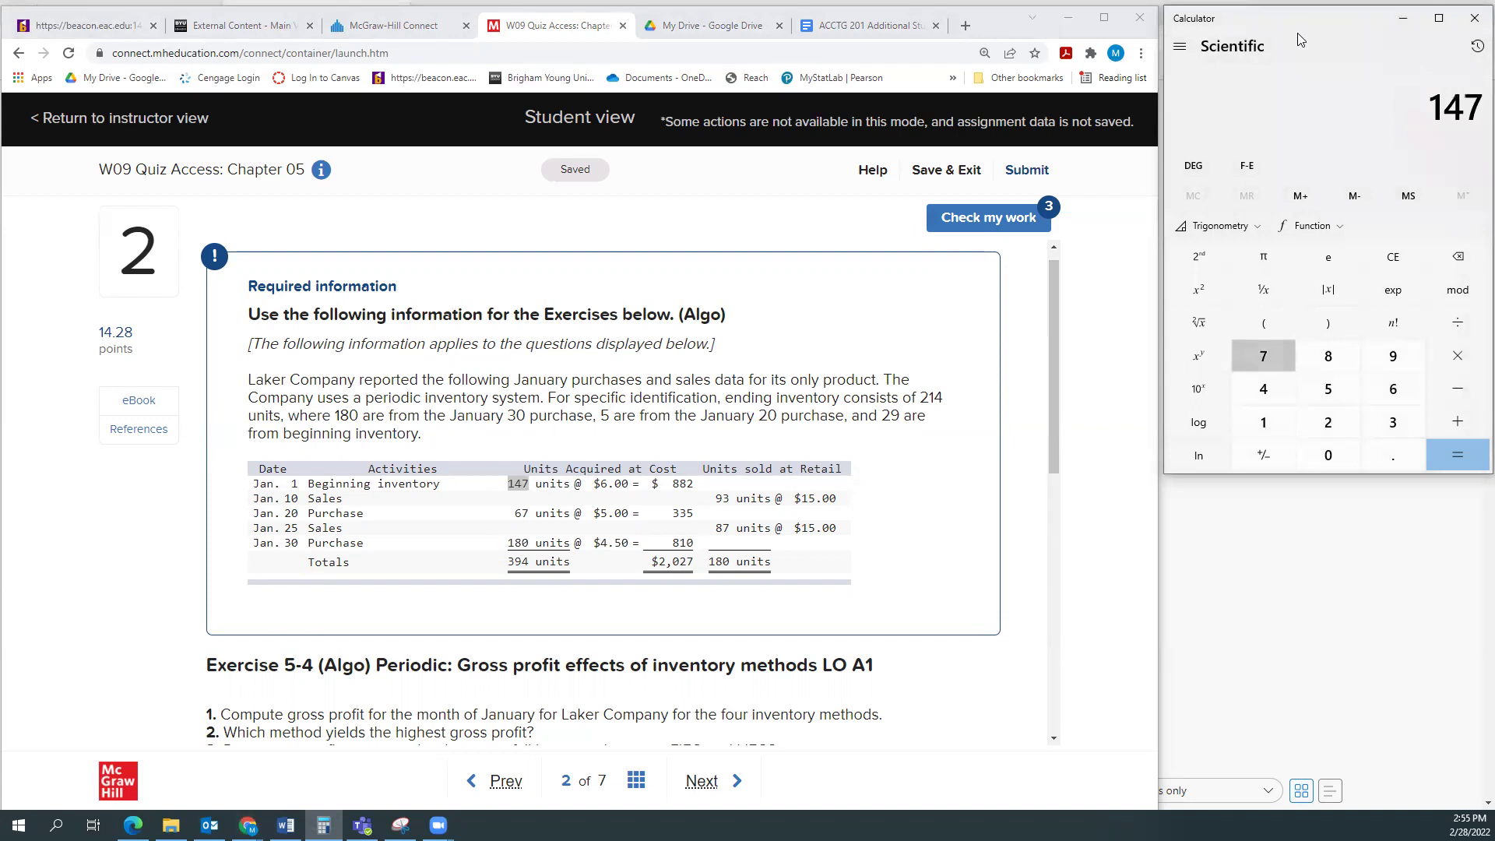
pyautogui.press('-')
pyautogui.write('29')
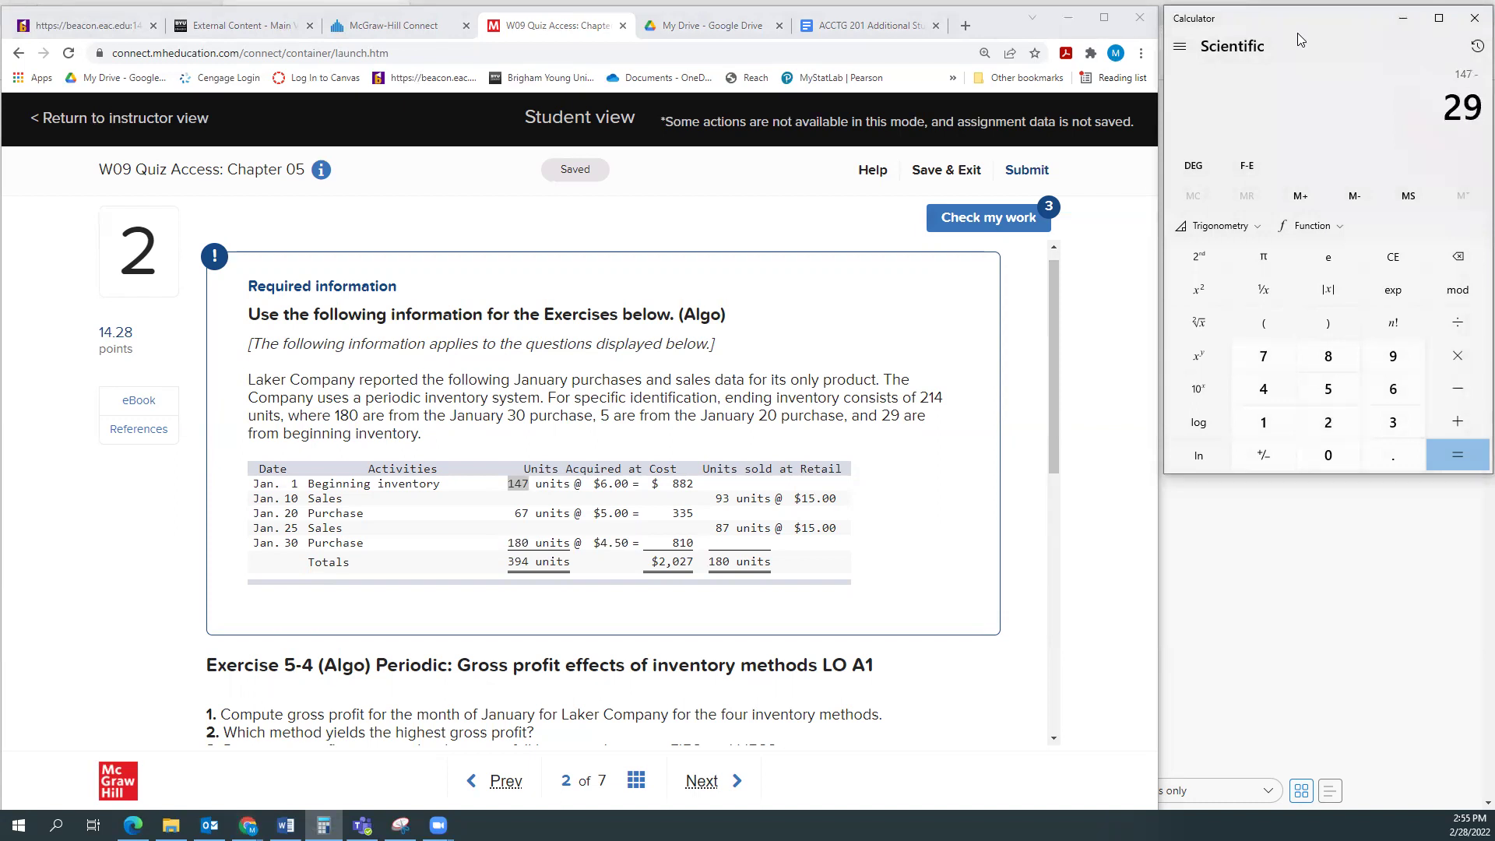
pyautogui.press('Return')
pyautogui.press('*')
pyautogui.write('6')
pyautogui.press('Return')
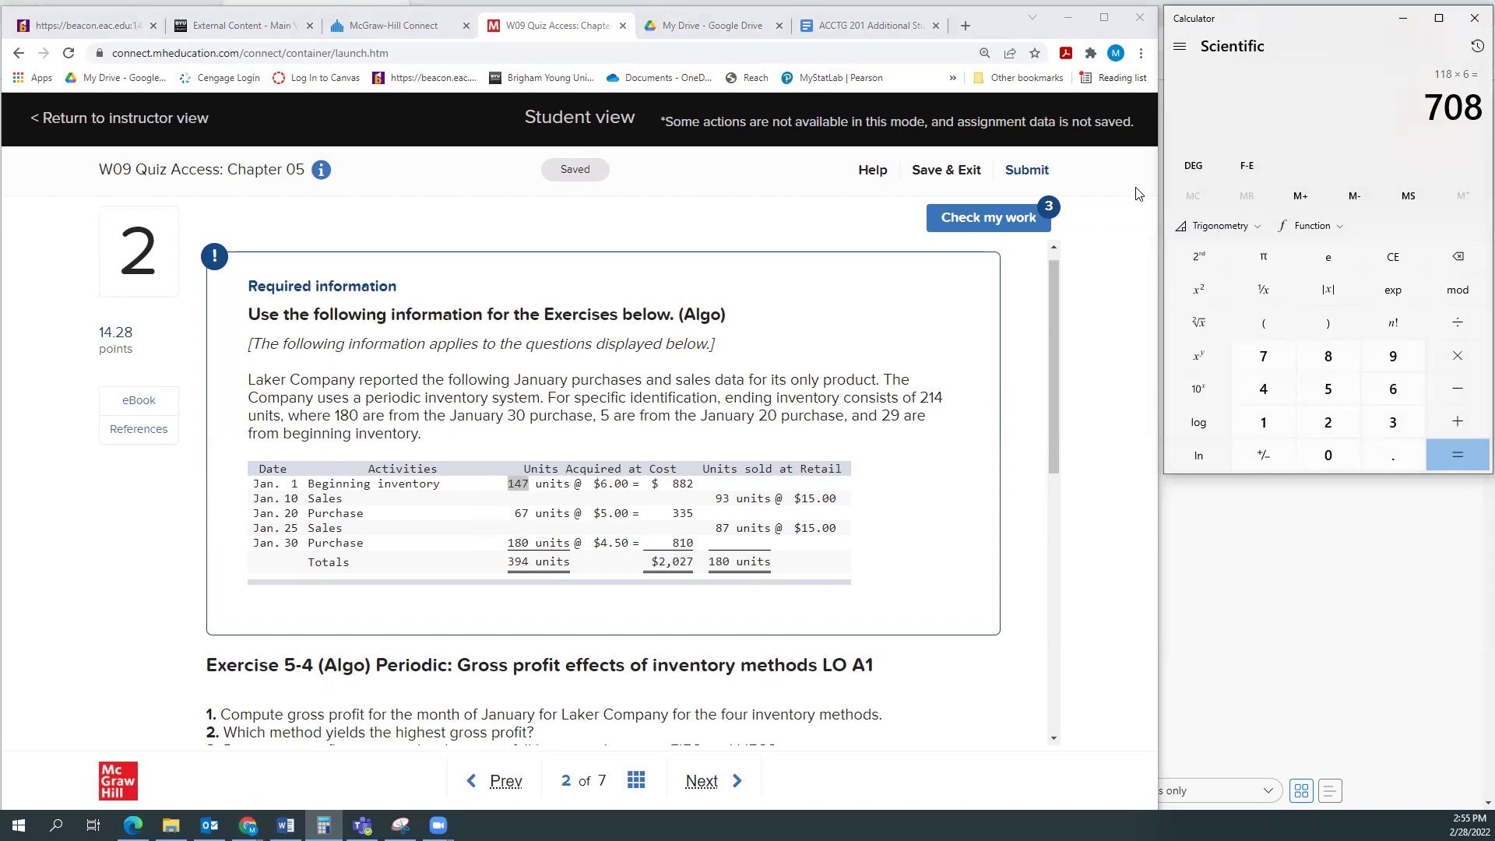
# Compute 62 × $5 = 310 for the Jan. 20 units and add 708 + 310 = 1,018
pyautogui.write('62')
pyautogui.write('*5')
pyautogui.press('Return')
pyautogui.moveTo(513, 513); pyautogui.dragTo(635, 522)
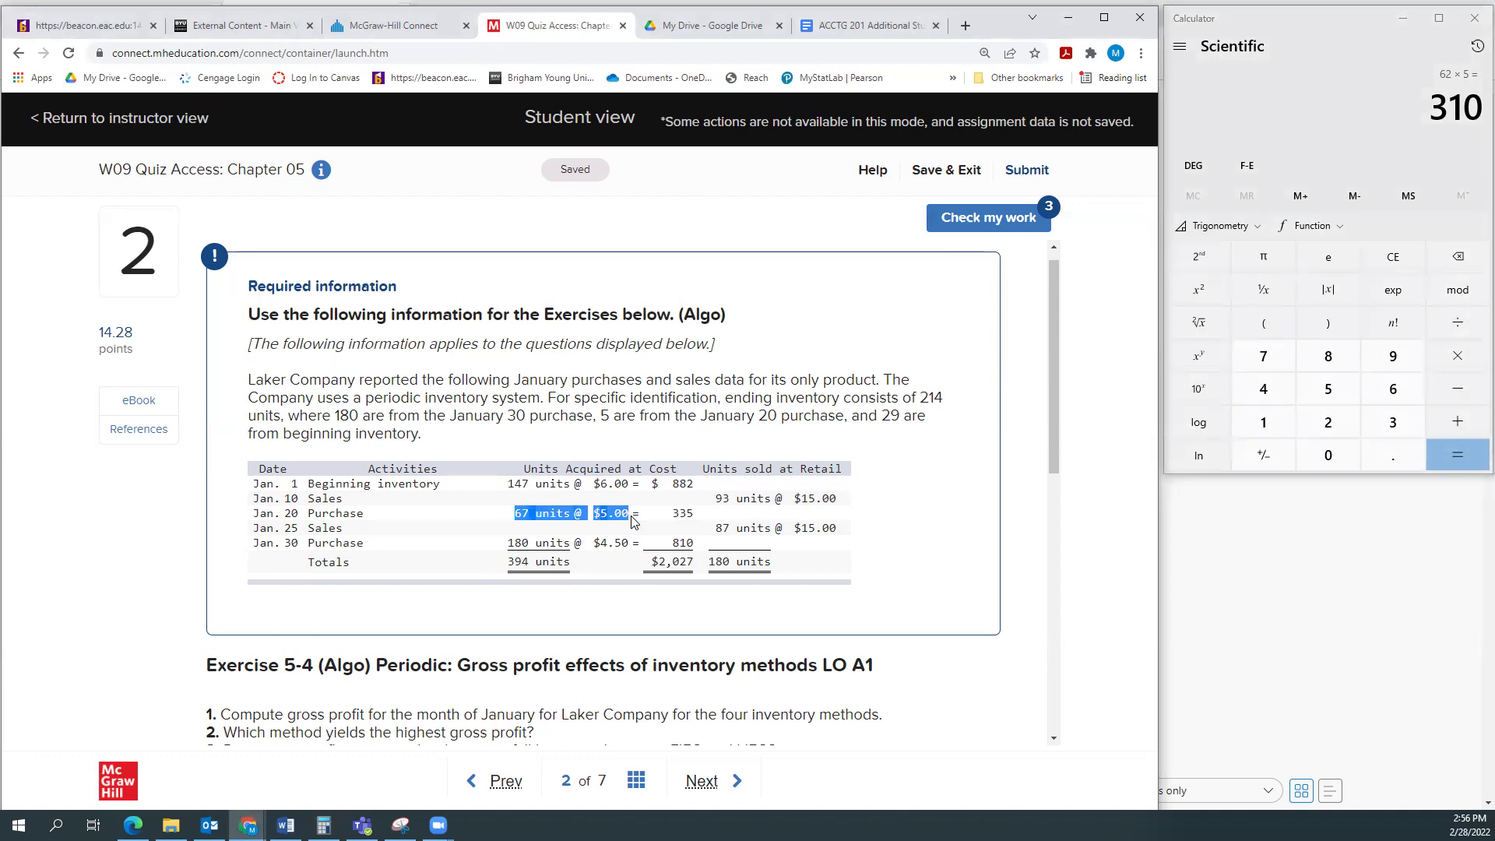
pyautogui.click(1326, 45)
pyautogui.write('708 ')
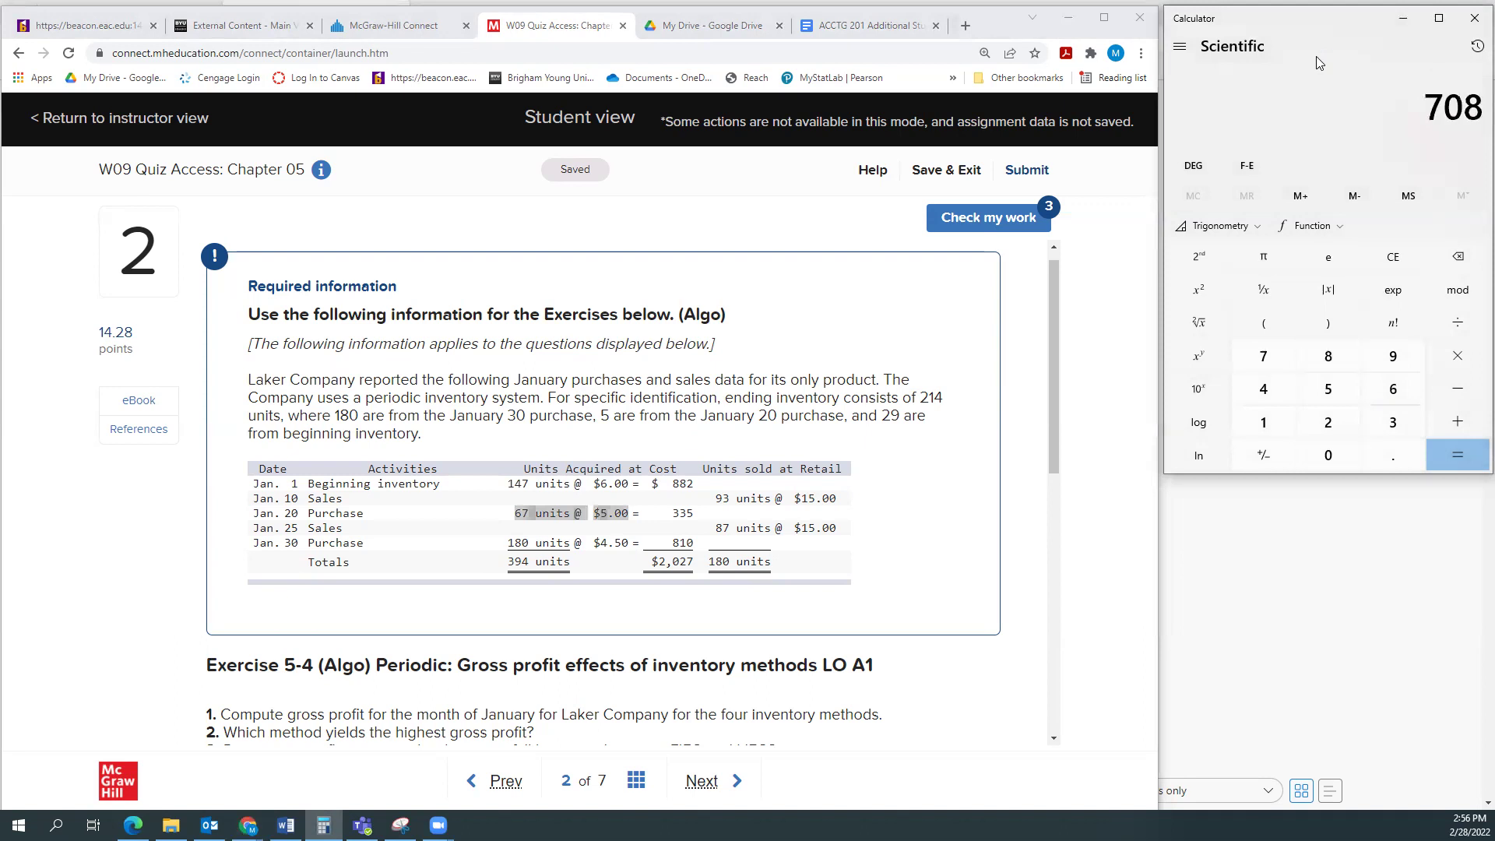
pyautogui.write('+ 310')
pyautogui.press('Return')
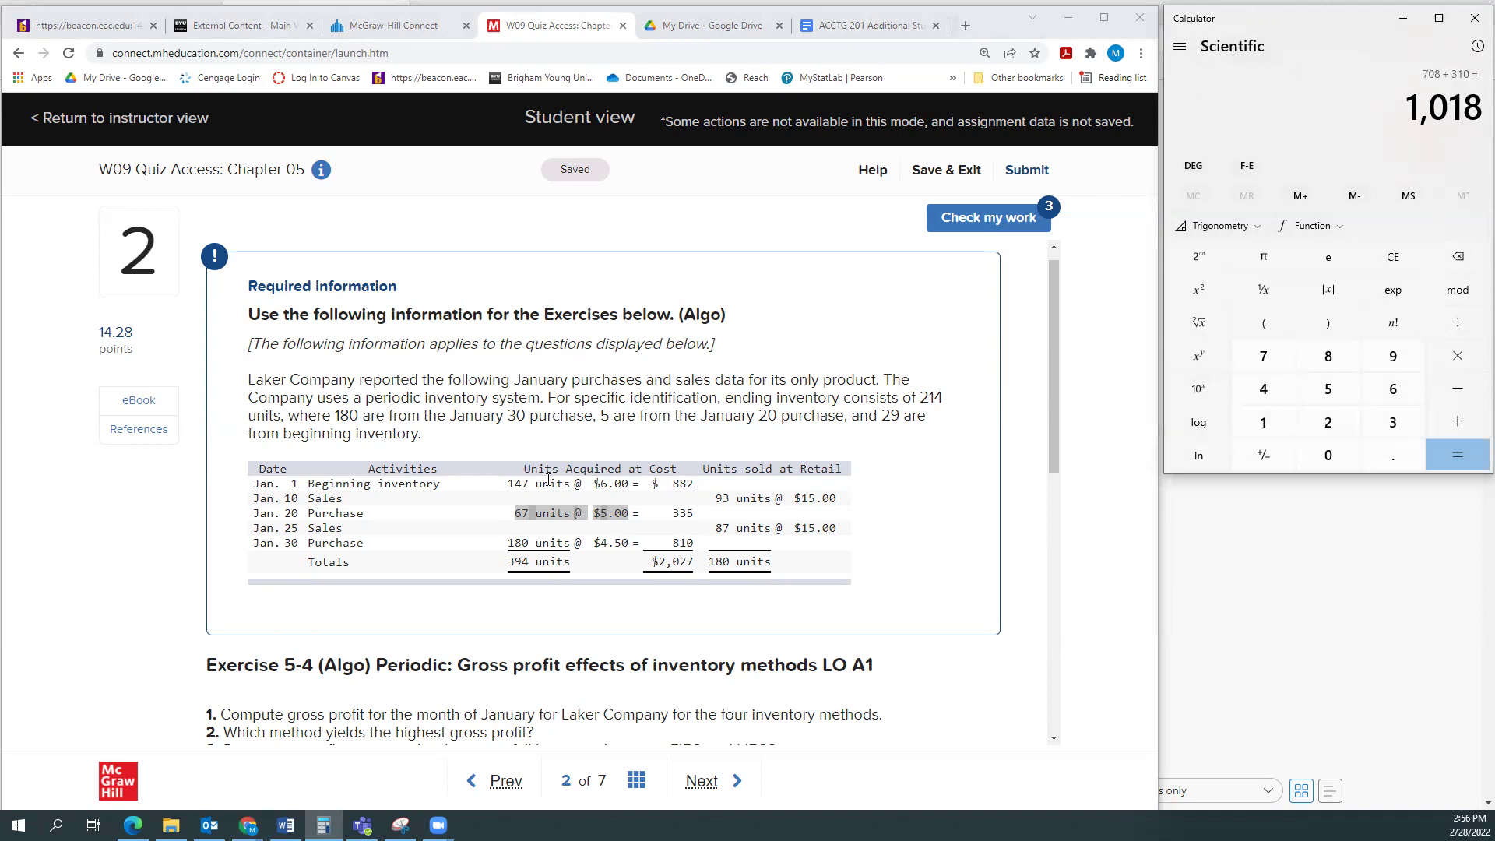
# Record $1,018 specific-identification cost of goods sold in the Req 1 table, yielding $1,682 gross profit
pyautogui.scroll(-4, 549, 480)
pyautogui.scroll(-3, 548, 480)
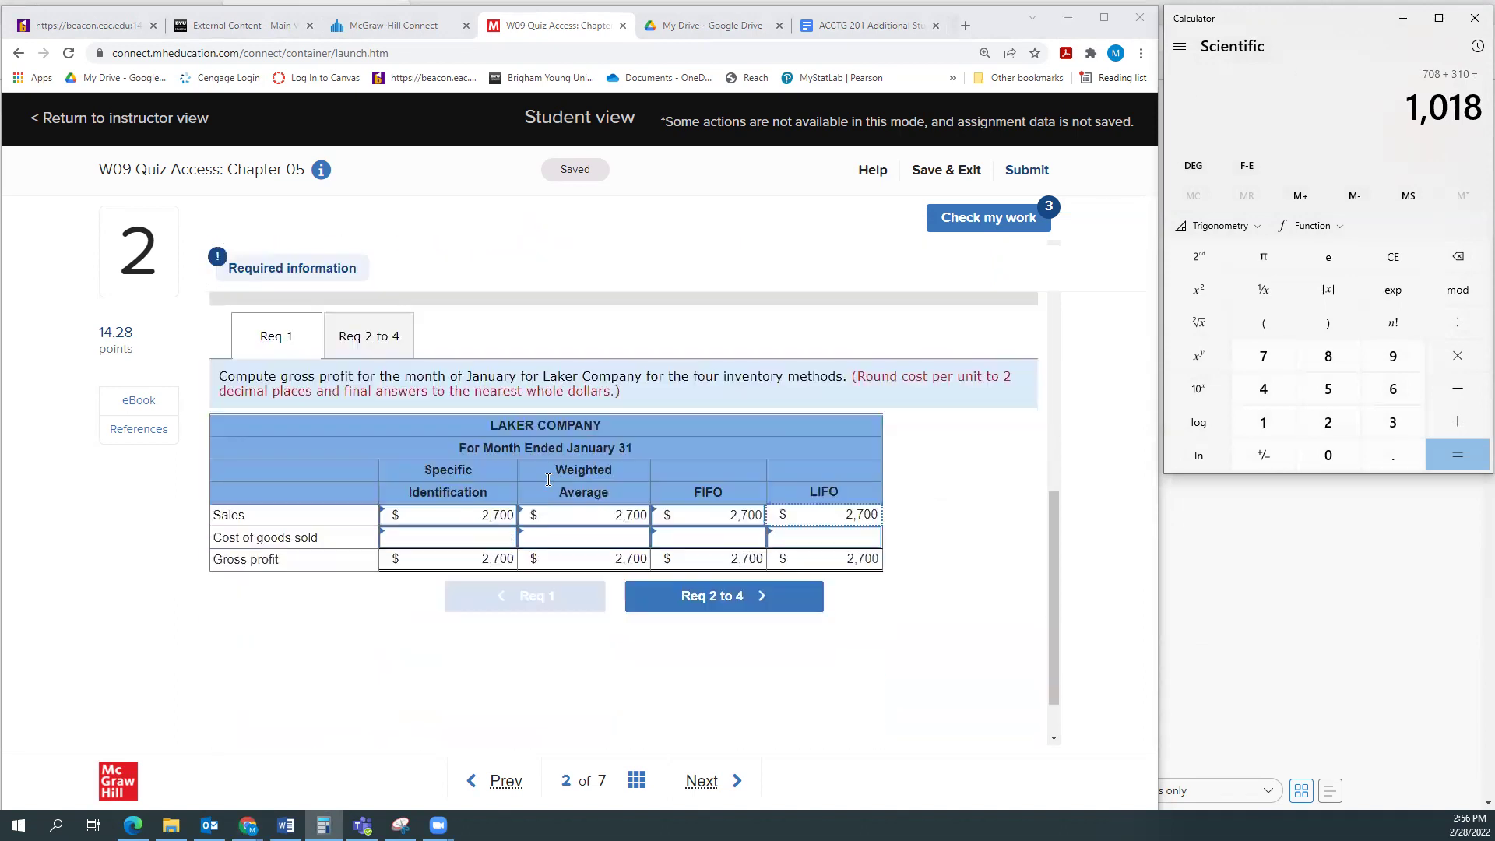
pyautogui.click(450, 540)
pyautogui.write('1018')
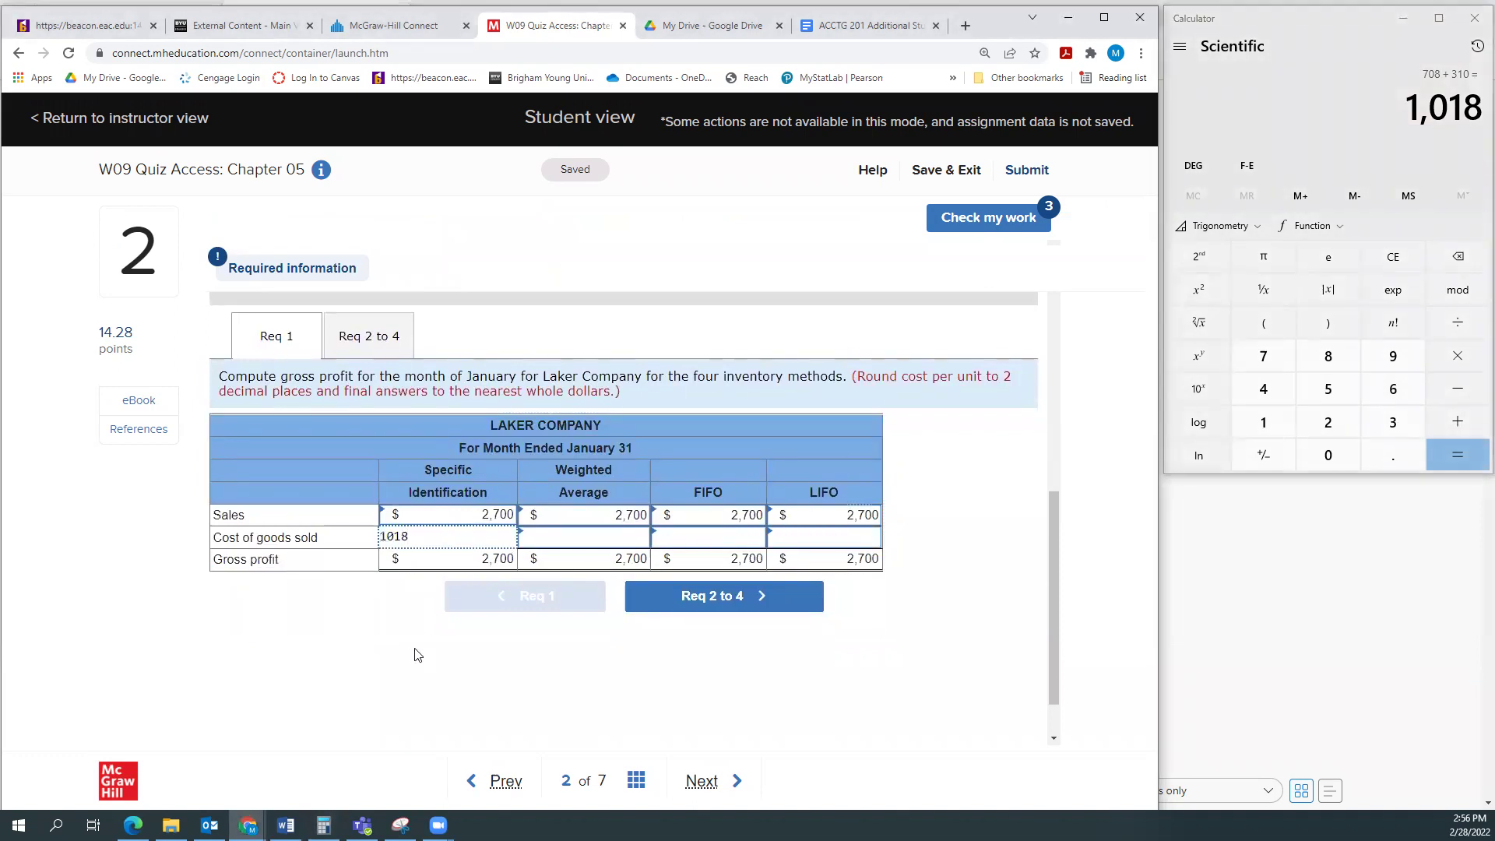
pyautogui.click(416, 659)
# Divide $2,027 by 394 units for about $5.1447 per unit, then multiply by 180 for ≈926.04
pyautogui.scroll(4, 629, 410)
pyautogui.scroll(2, 629, 415)
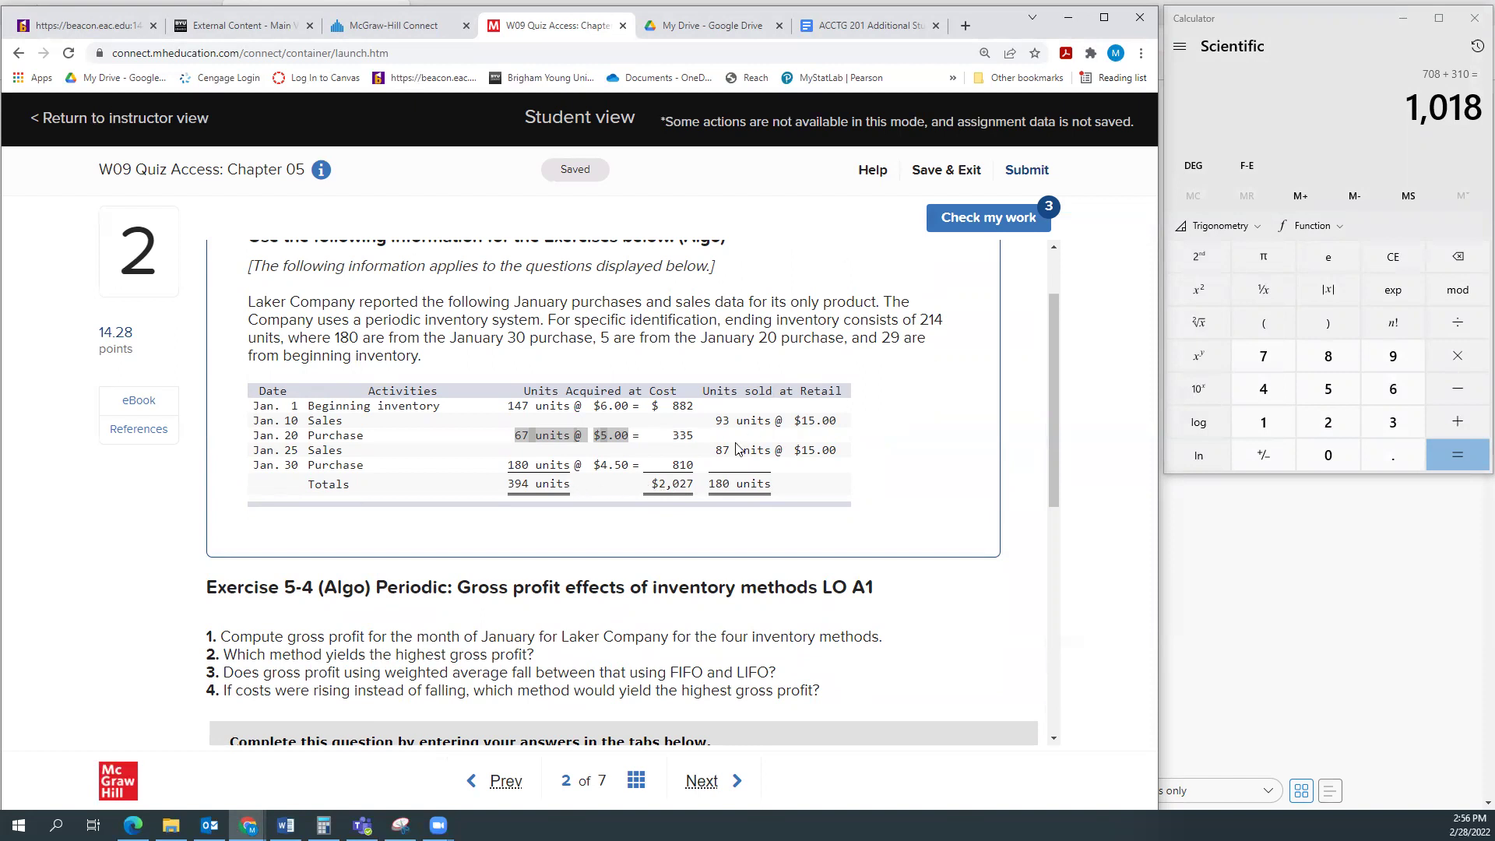
pyautogui.click(1321, 56)
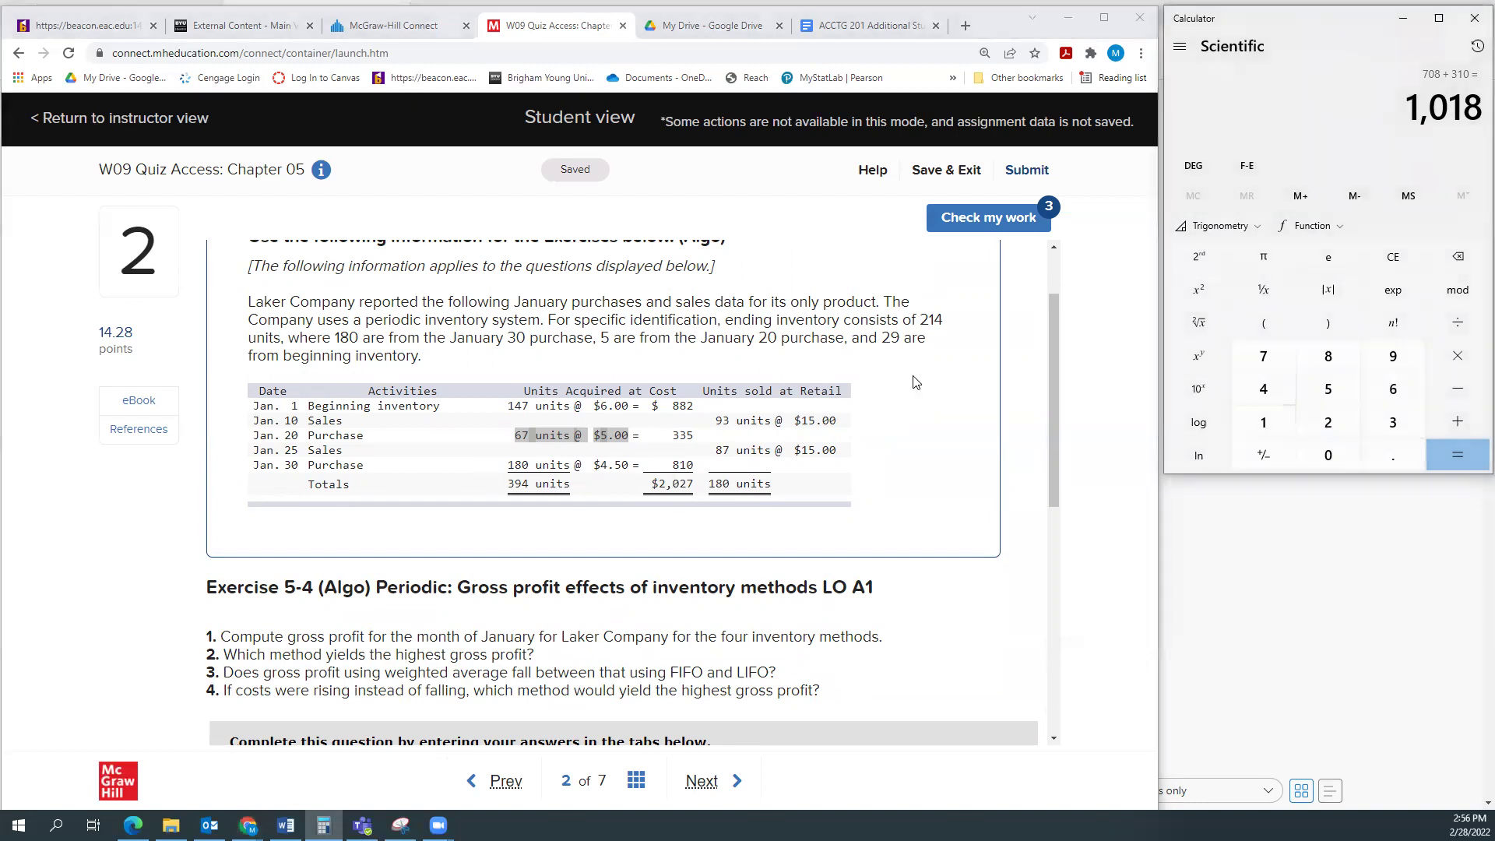
pyautogui.write('207')
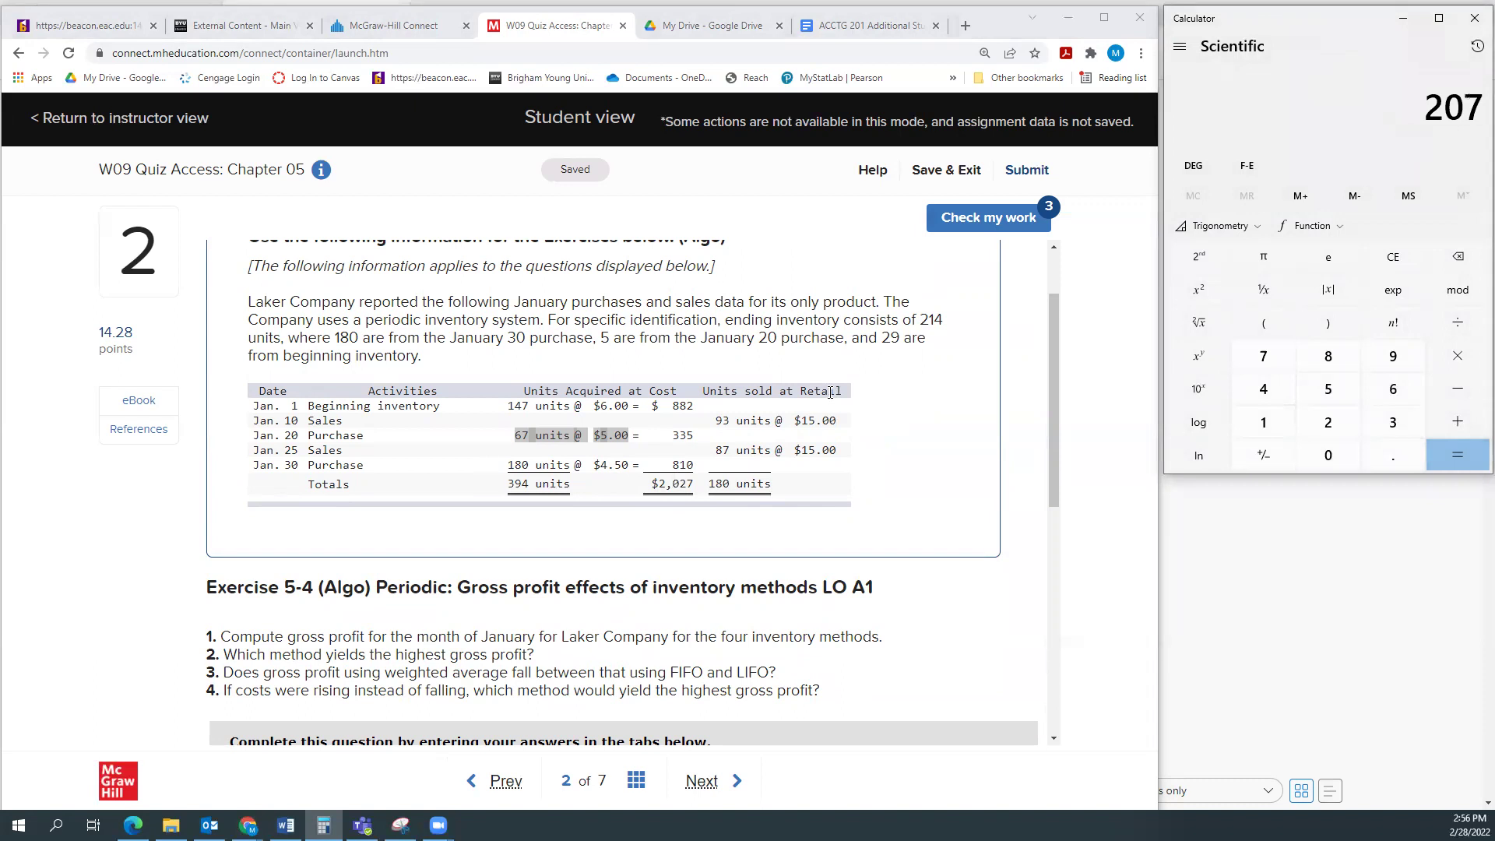
pyautogui.press('BackSpace')
pyautogui.write('27')
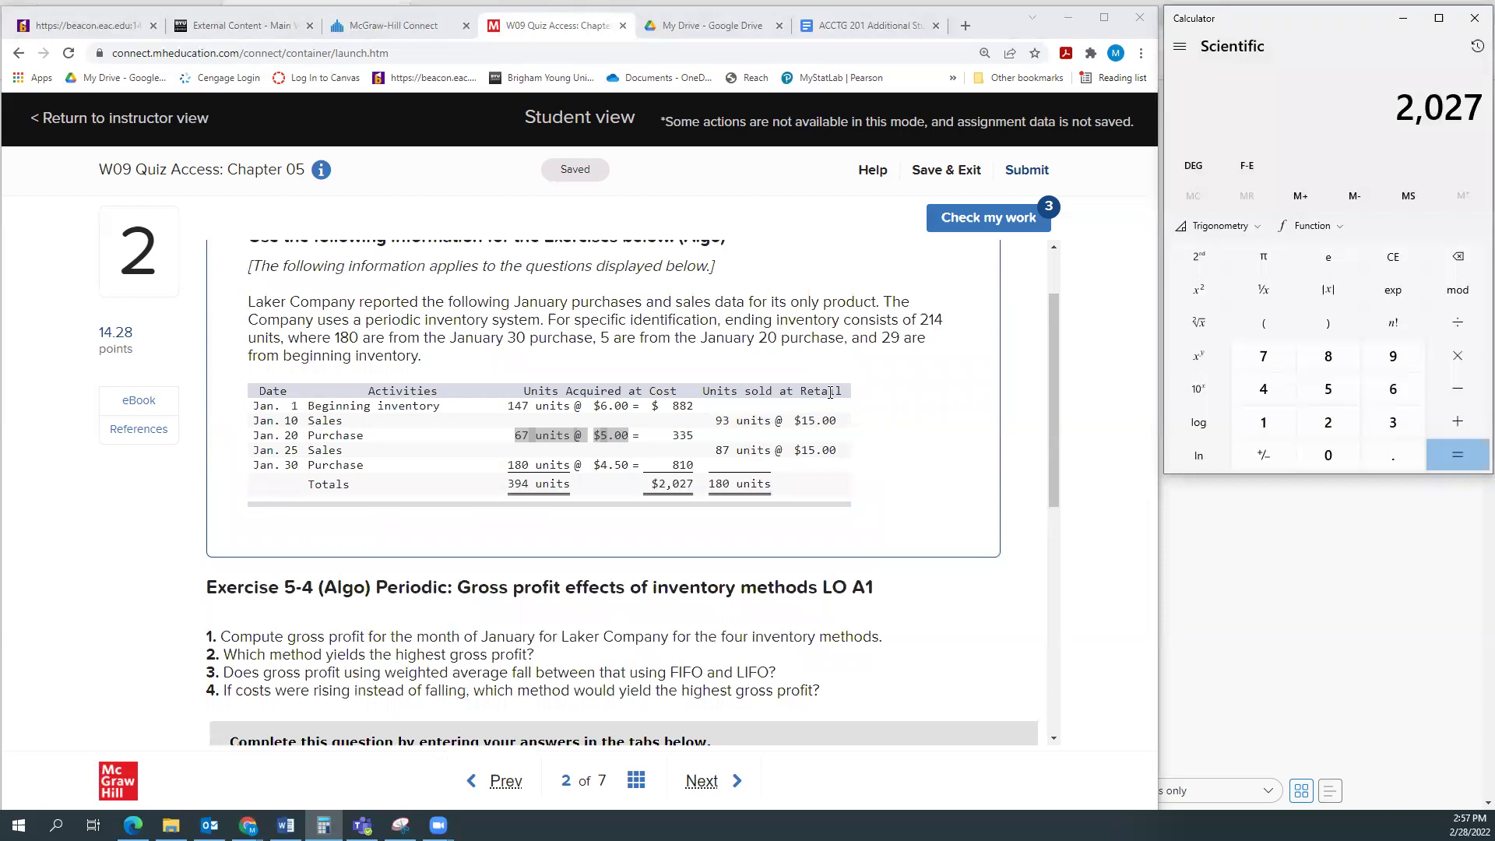
pyautogui.press('/')
pyautogui.write('394')
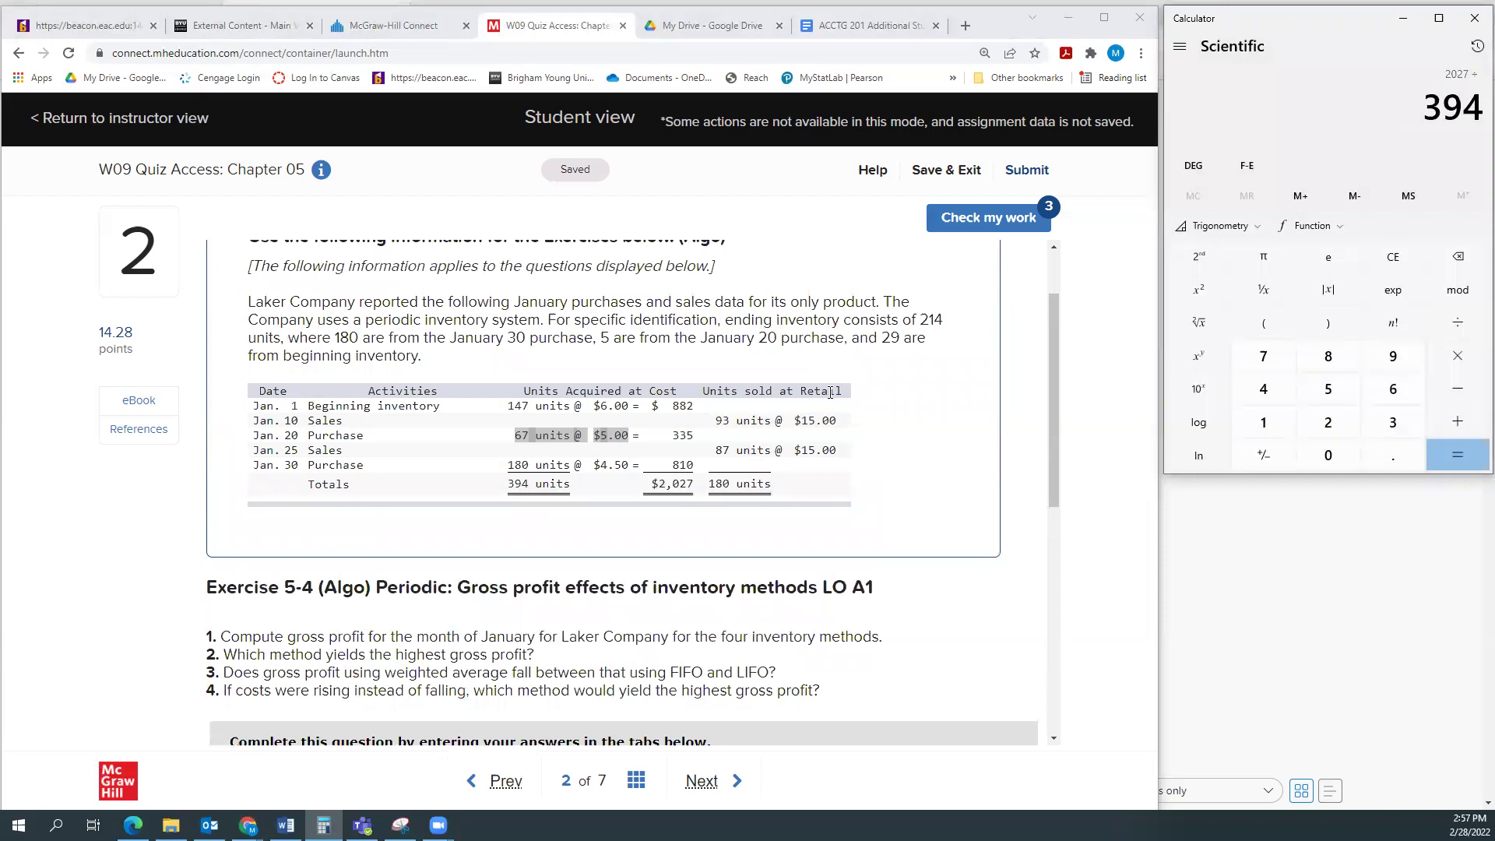
pyautogui.press('Return')
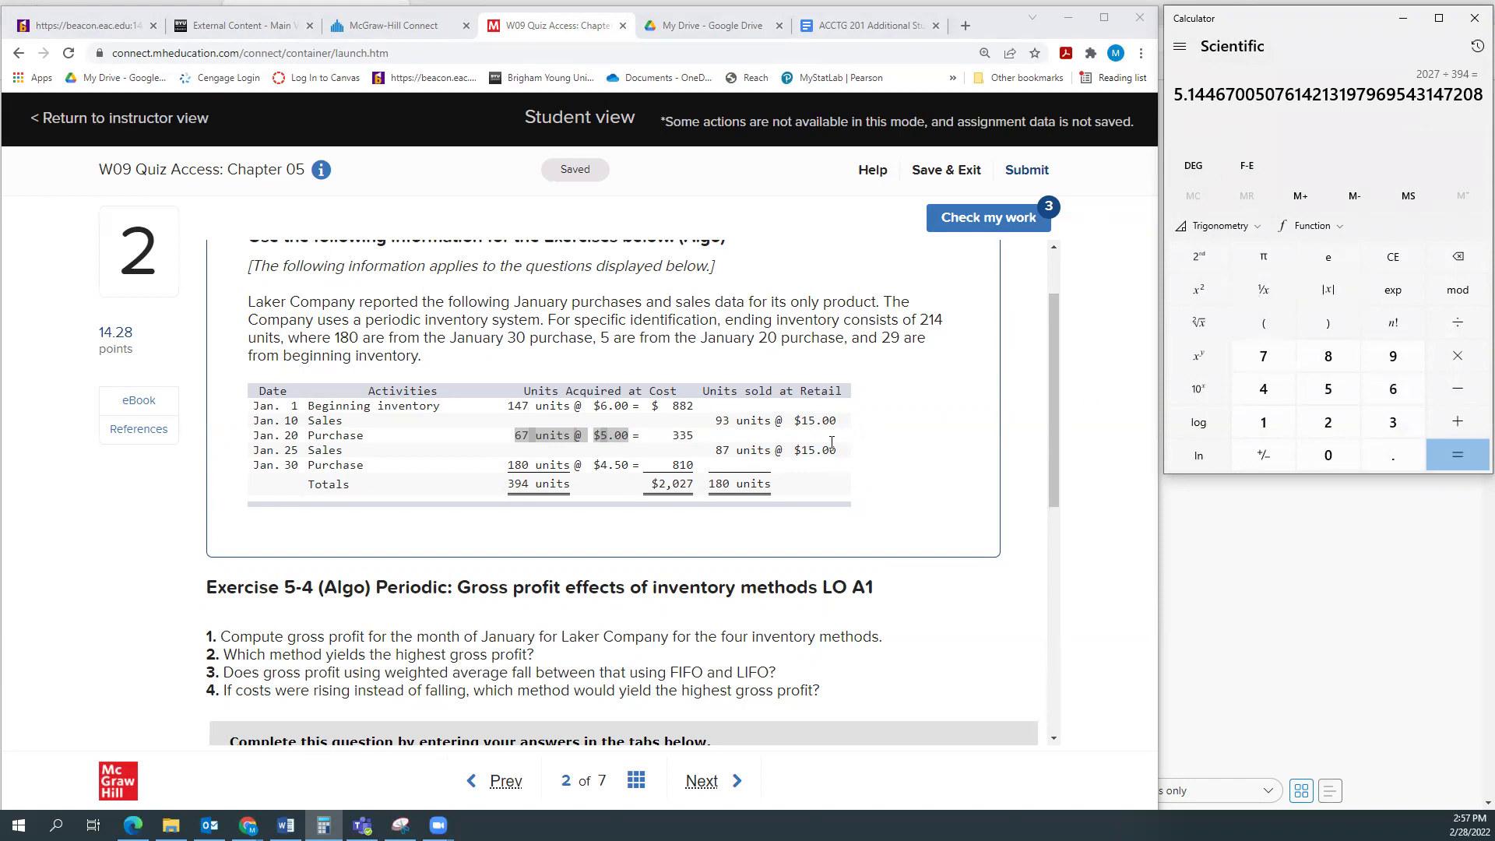
pyautogui.write('*180')
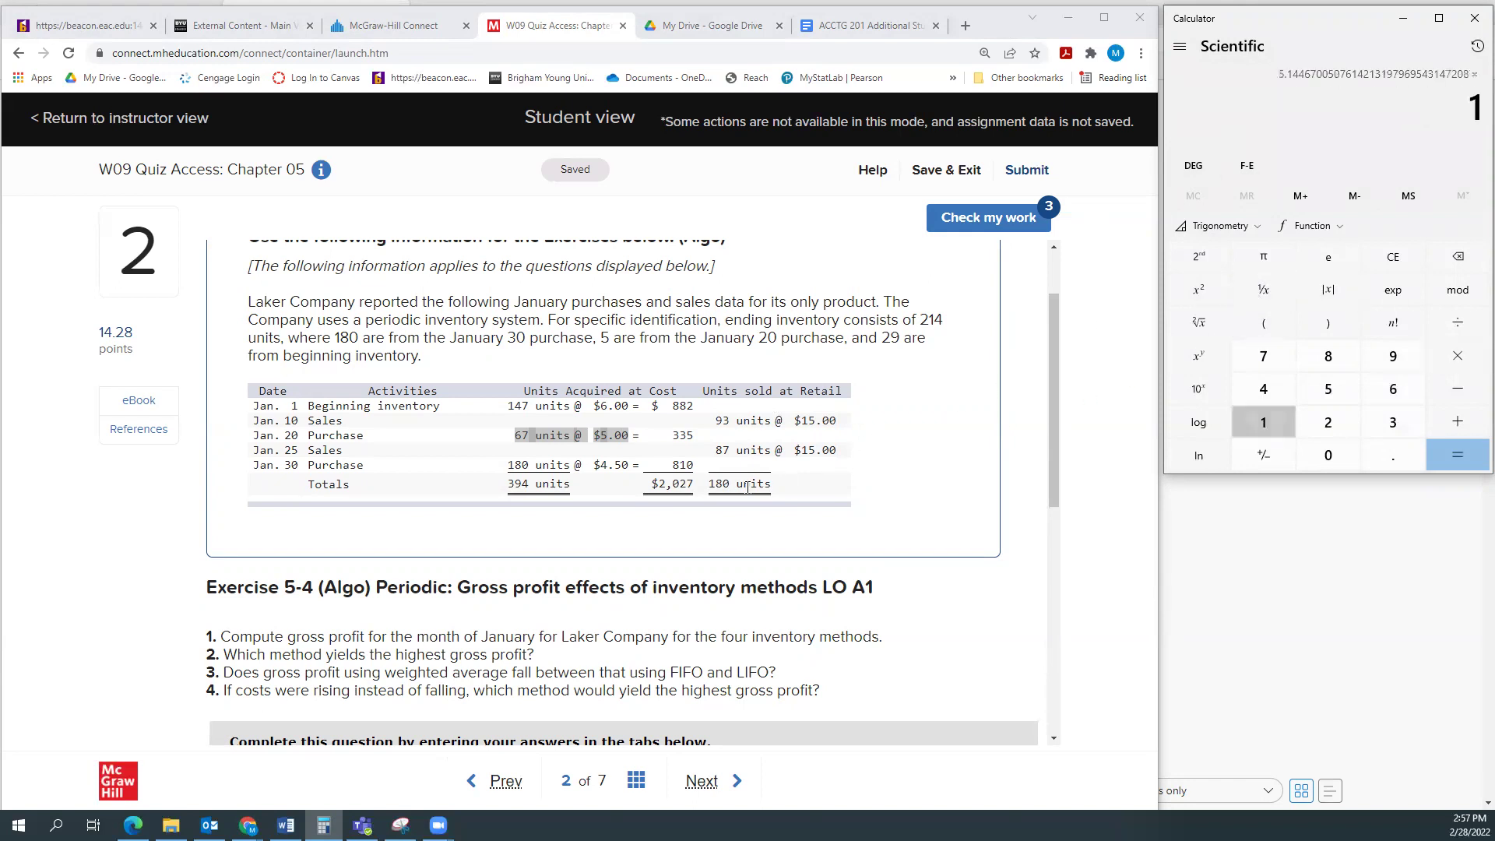
pyautogui.press('Return')
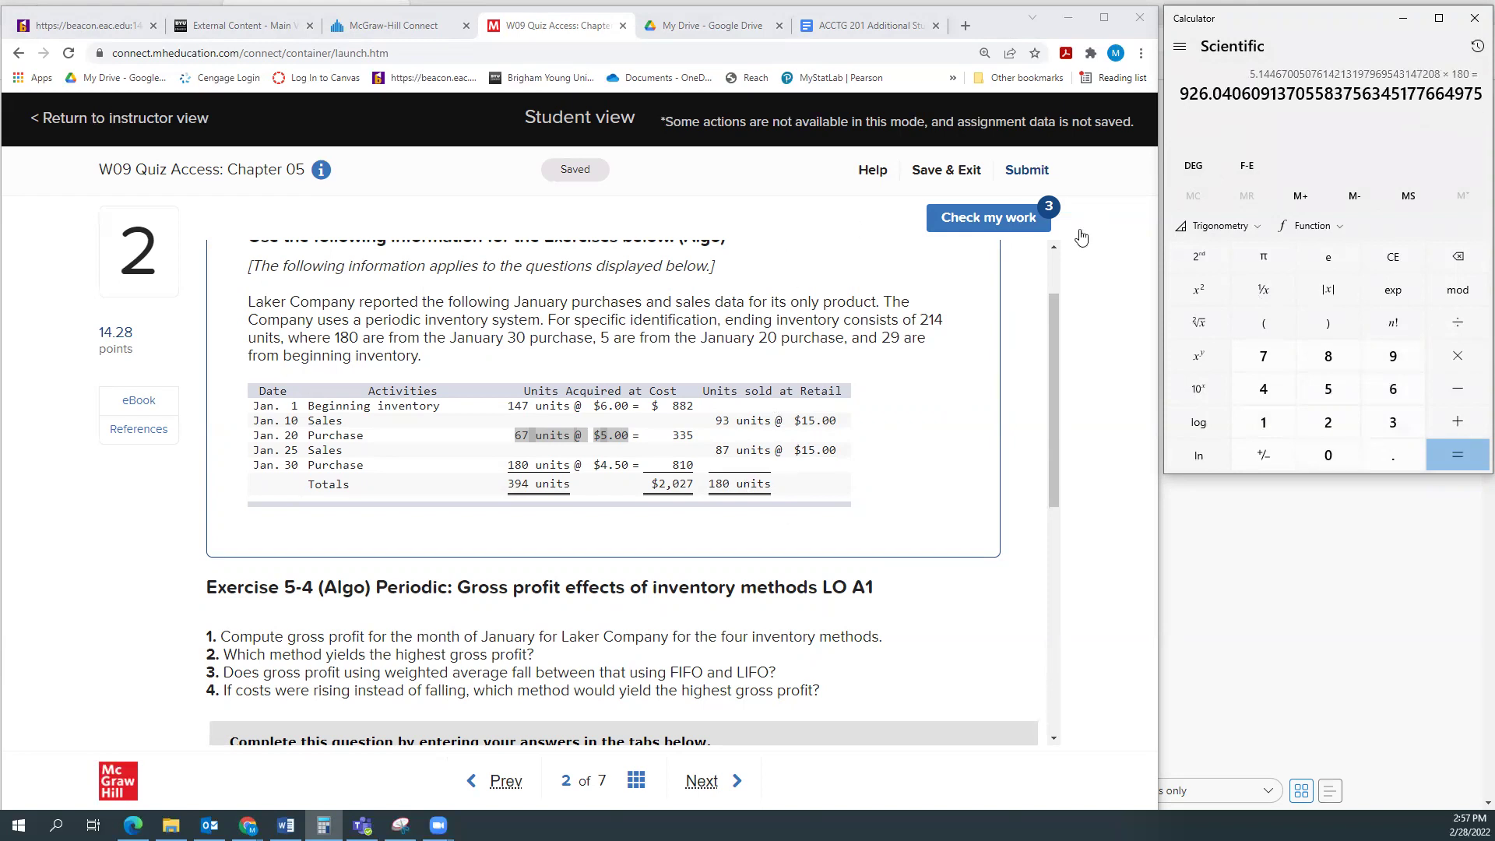
pyautogui.scroll(-6, 585, 584)
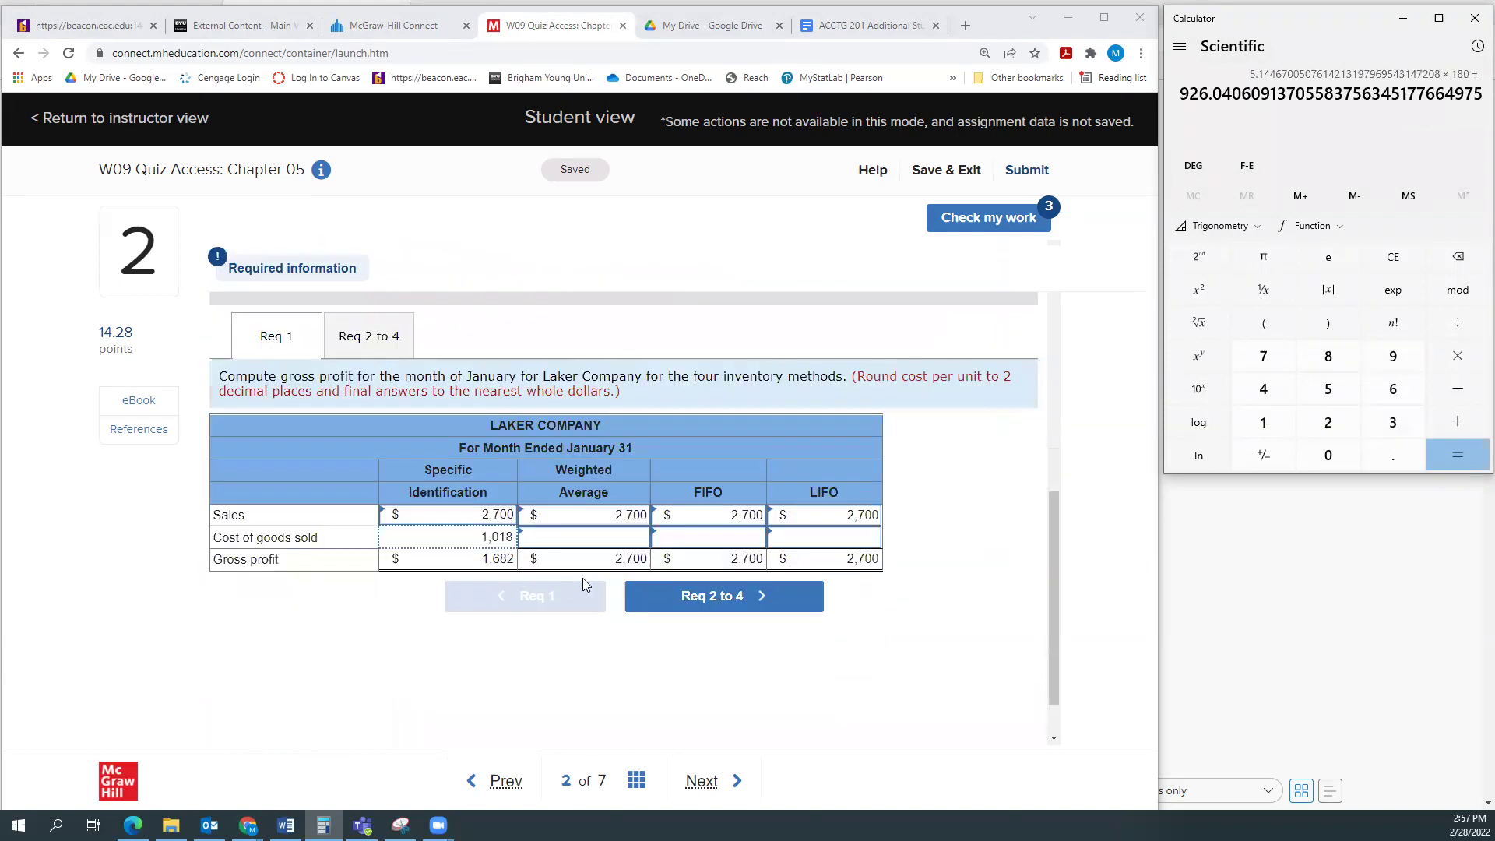
# Recompute 2,027 ÷ 394 and multiply the rounded $5.14 unit cost by 180 units
pyautogui.click(592, 540)
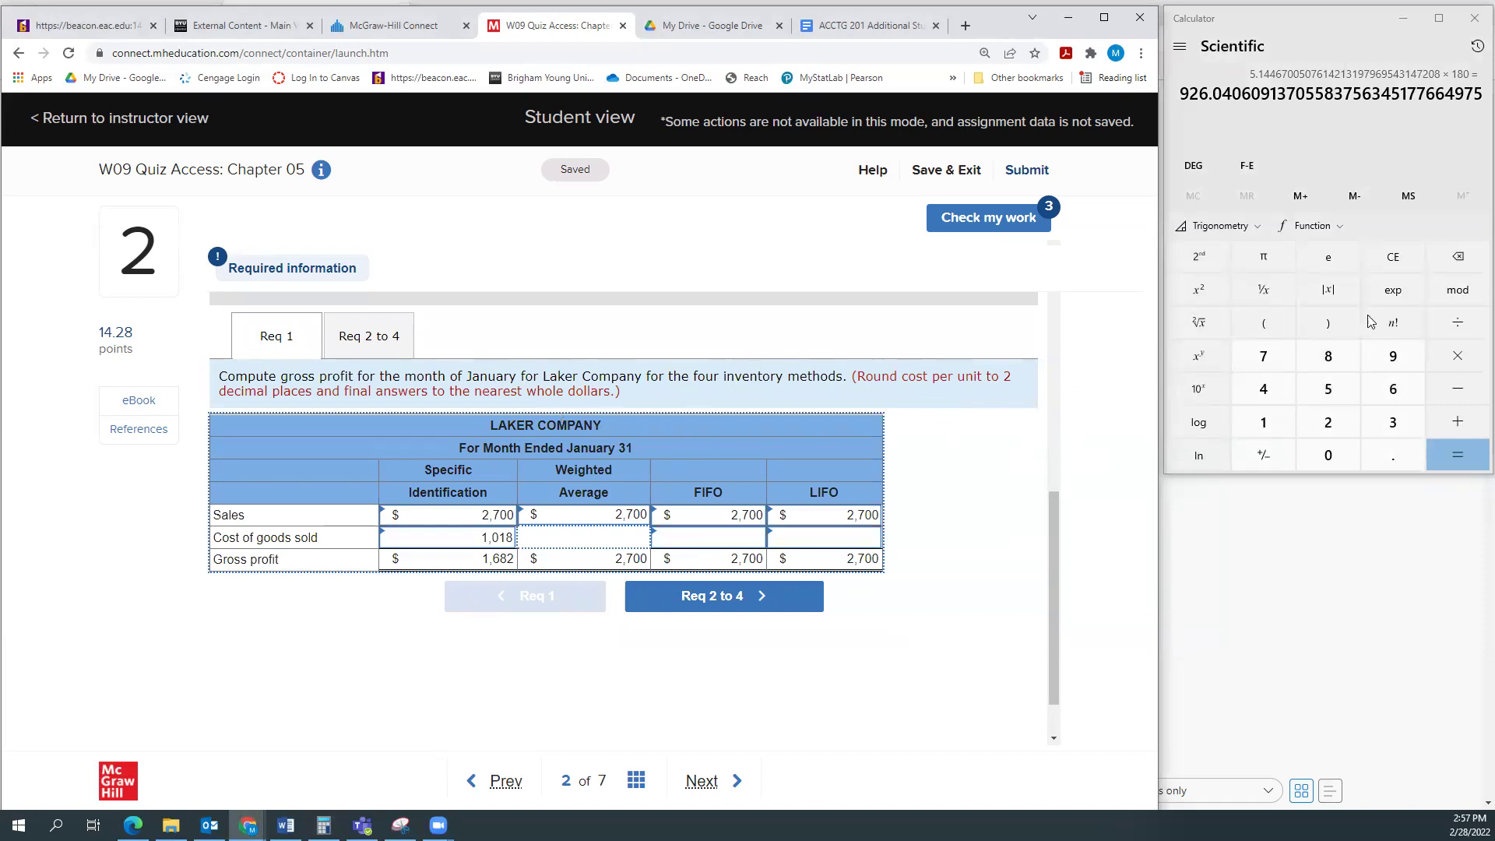
pyautogui.click(1393, 257)
pyautogui.scroll(5, 701, 429)
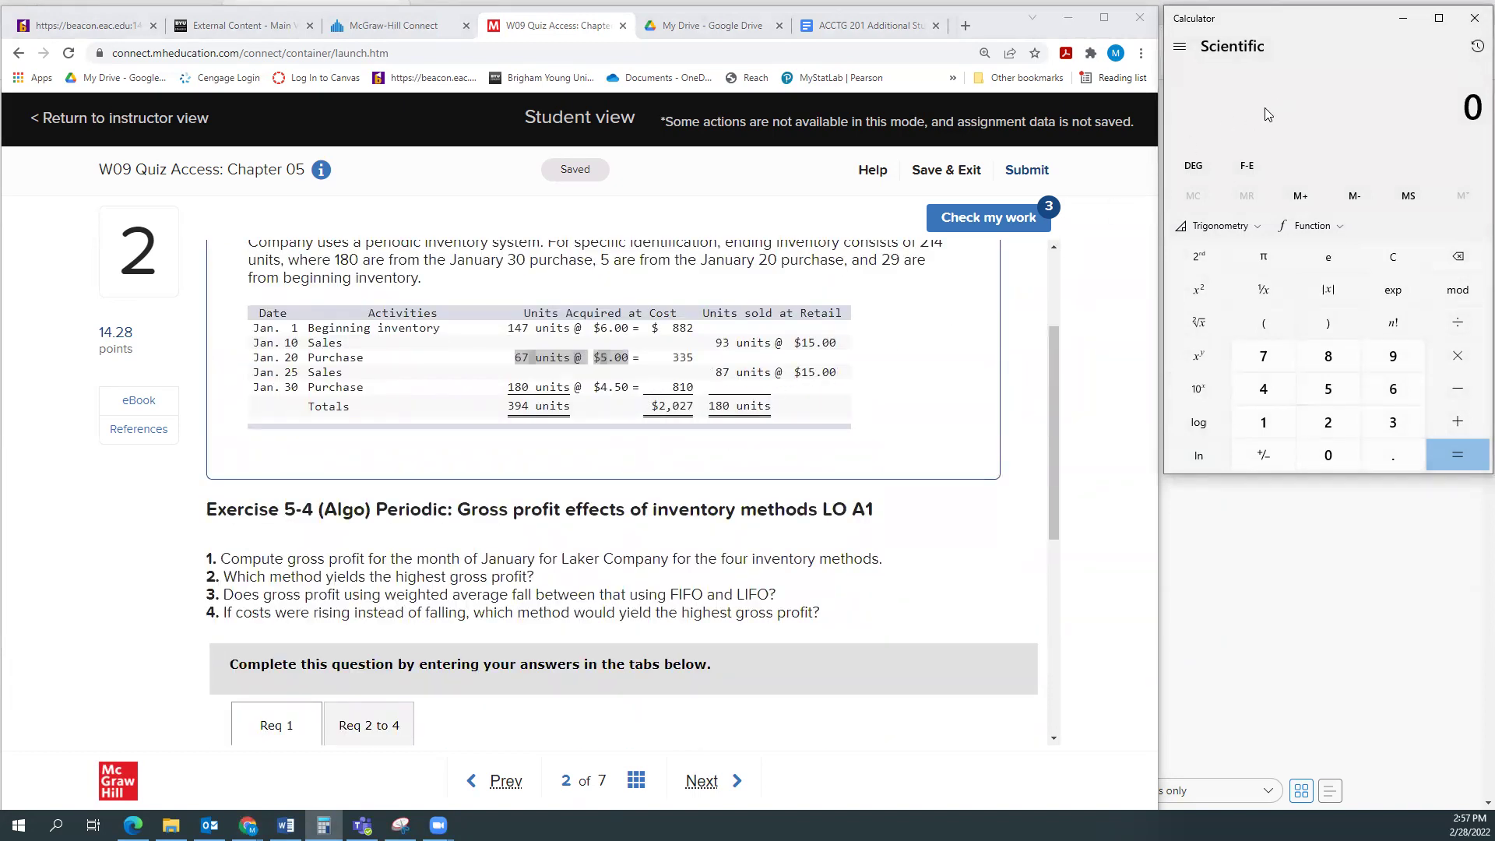
pyautogui.write('2027')
pyautogui.press('/')
pyautogui.write('394')
pyautogui.press('Return')
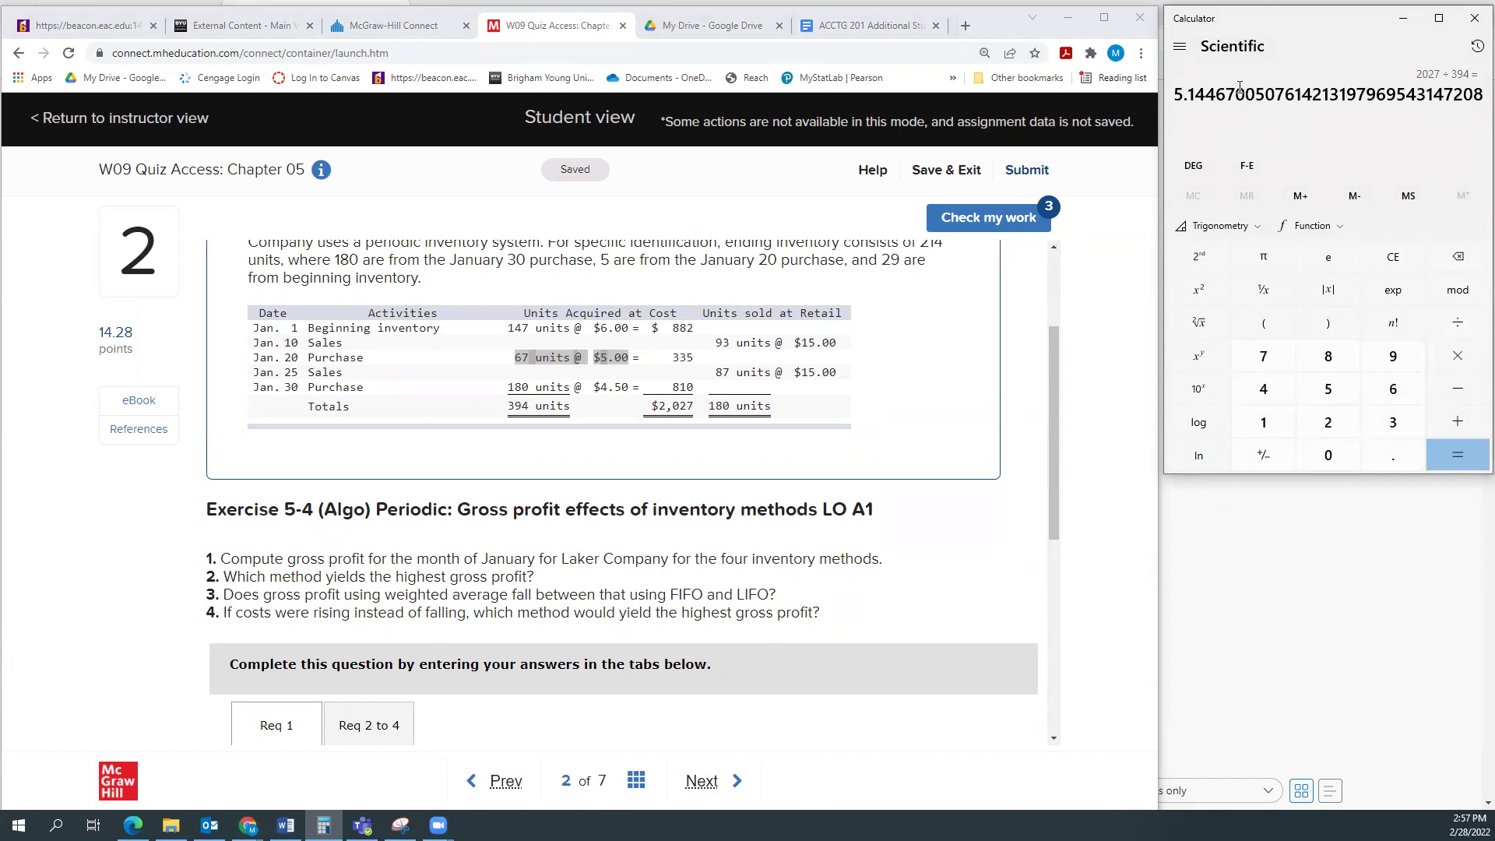
pyautogui.click(1385, 264)
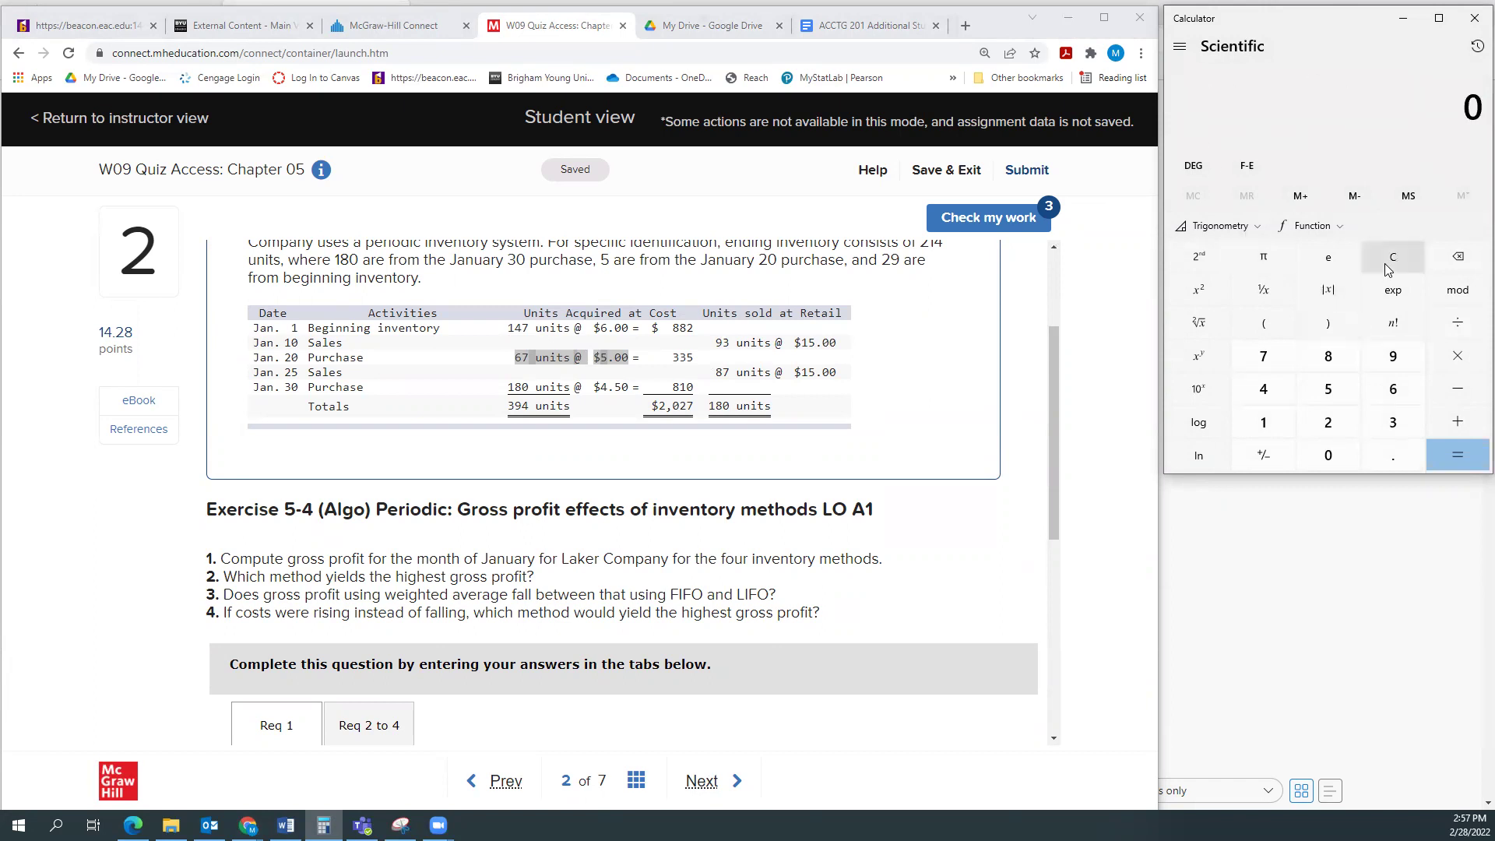
pyautogui.write('5.14*')
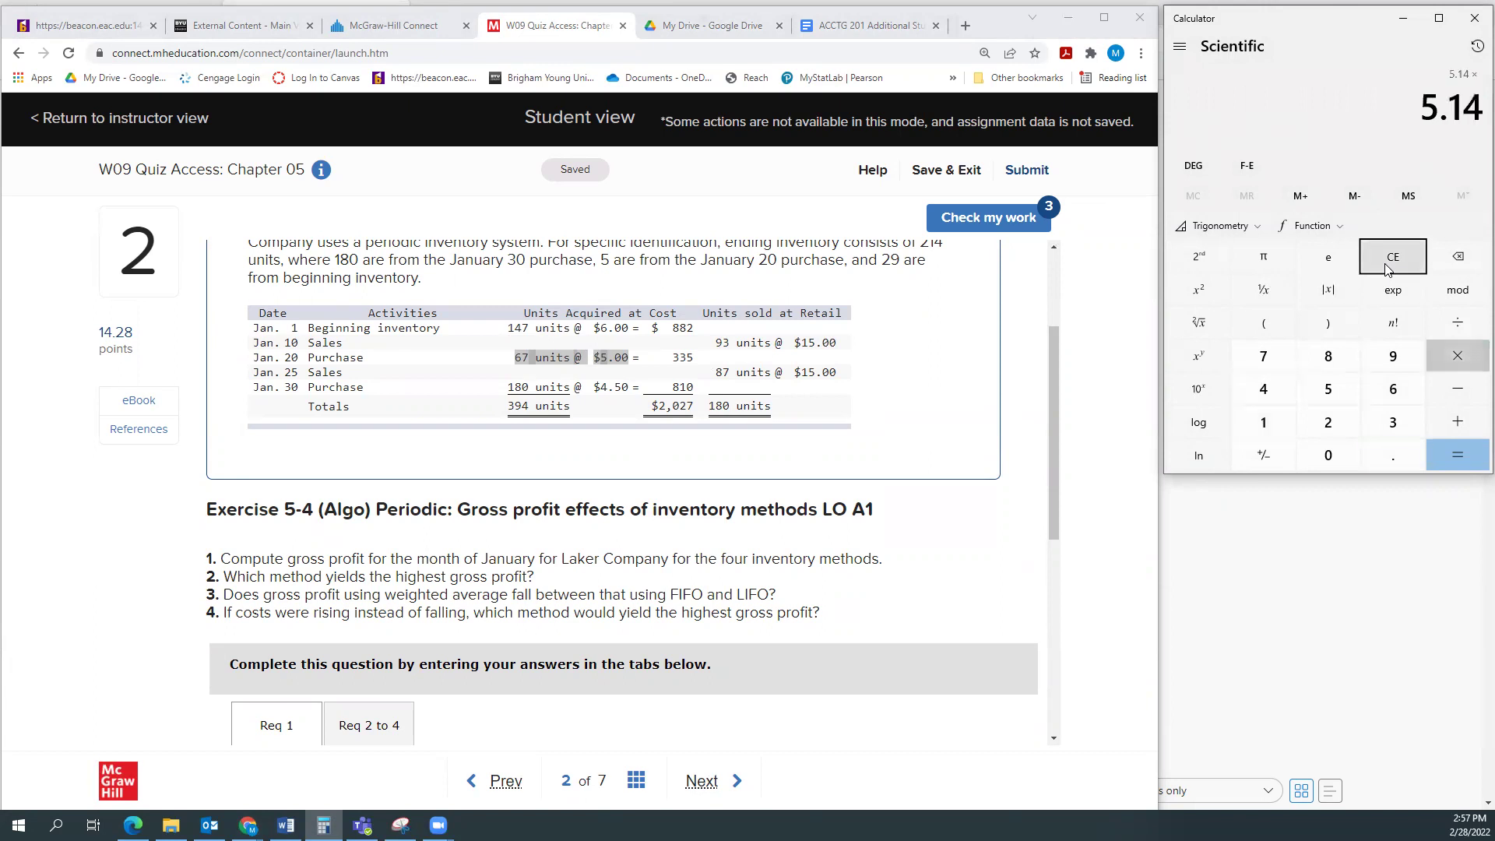
pyautogui.write('180')
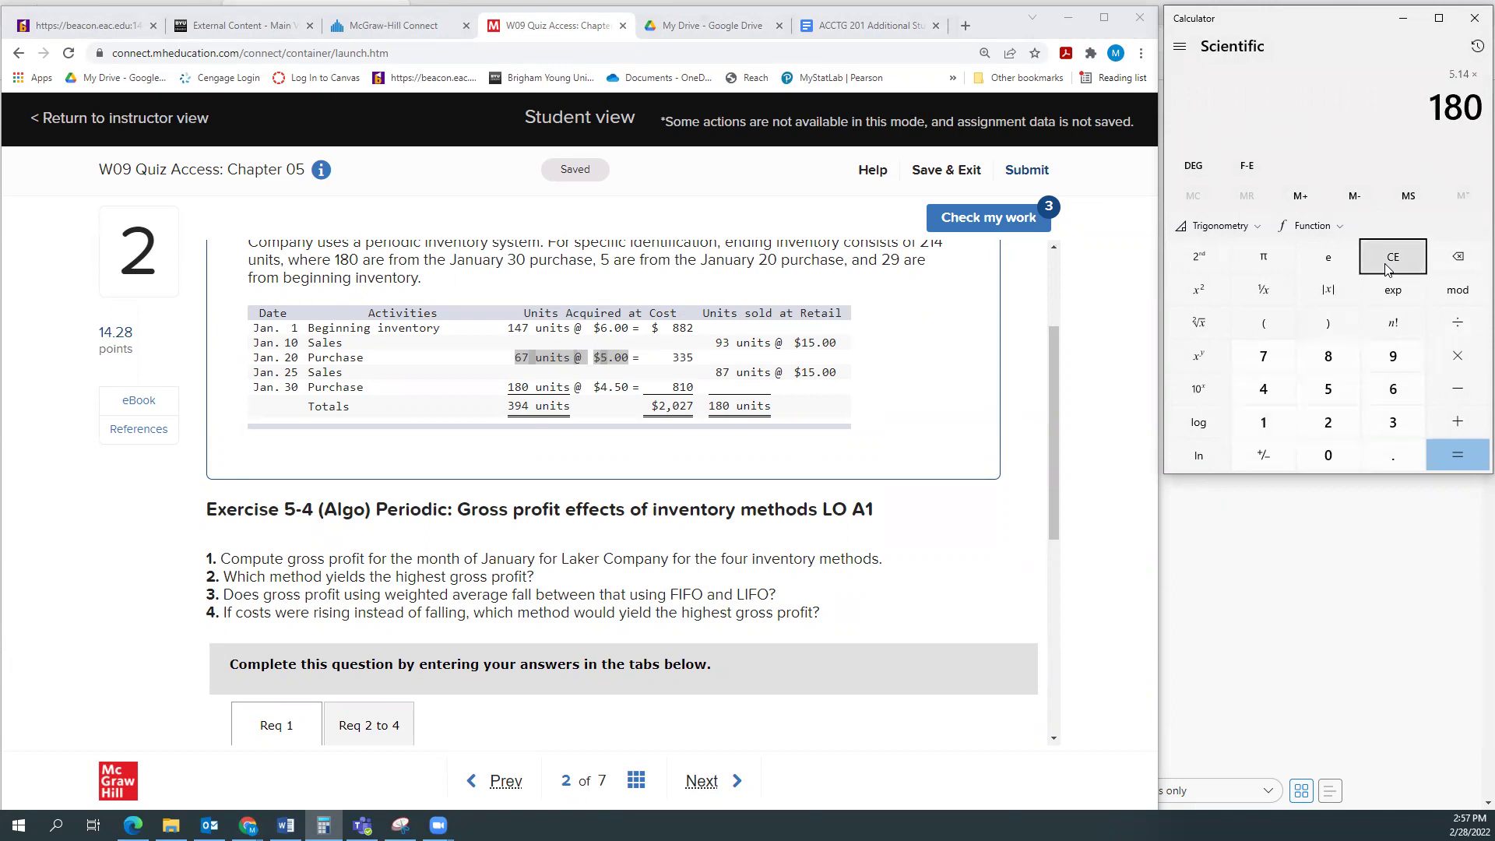
pyautogui.press('Return')
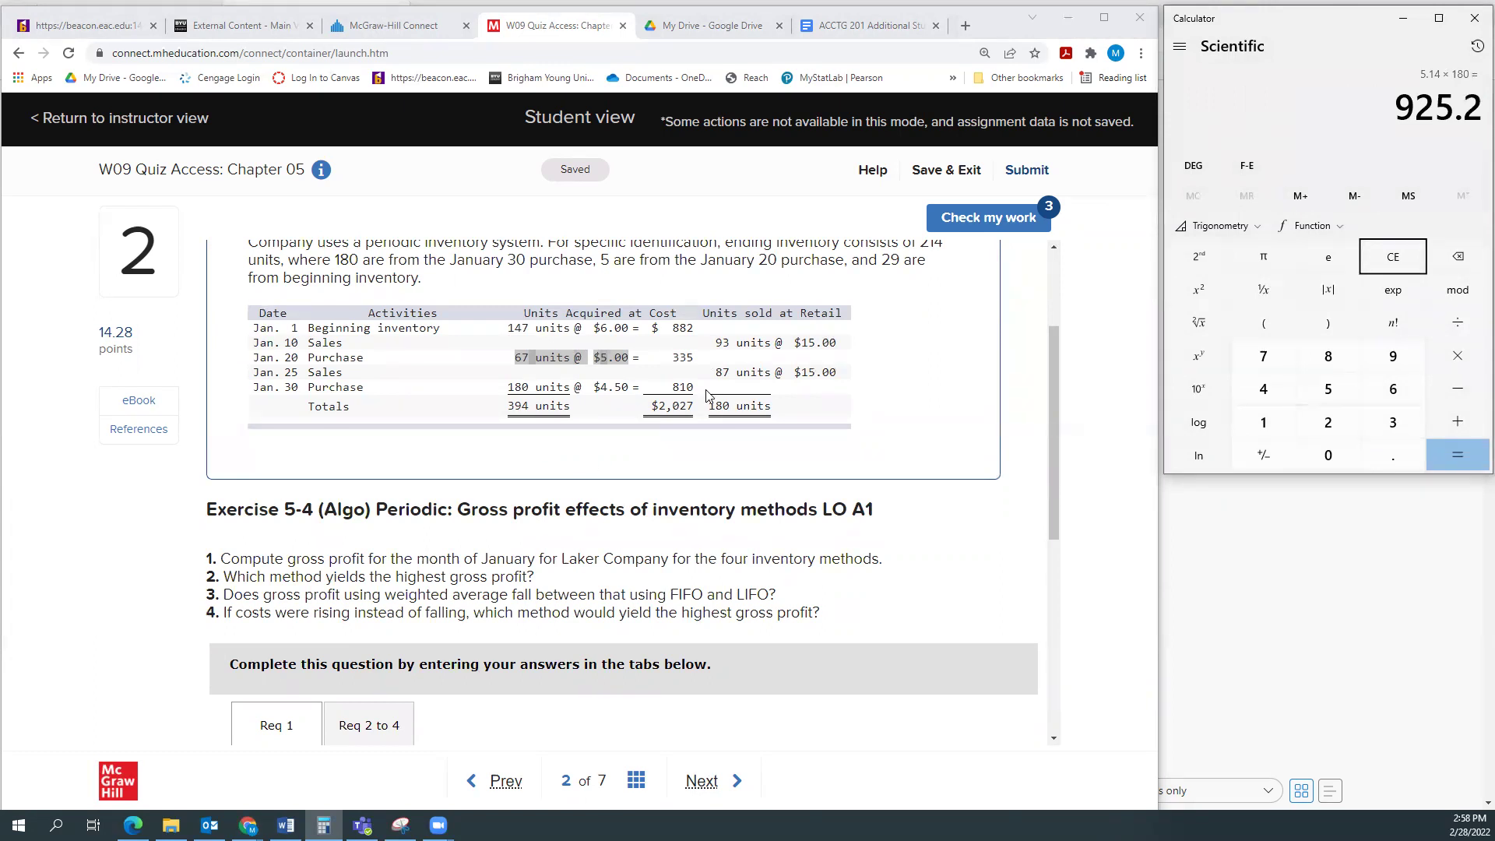
# Enter 925 as weighted-average cost of goods sold, giving $1,775 gross profit
pyautogui.scroll(-5, 746, 489)
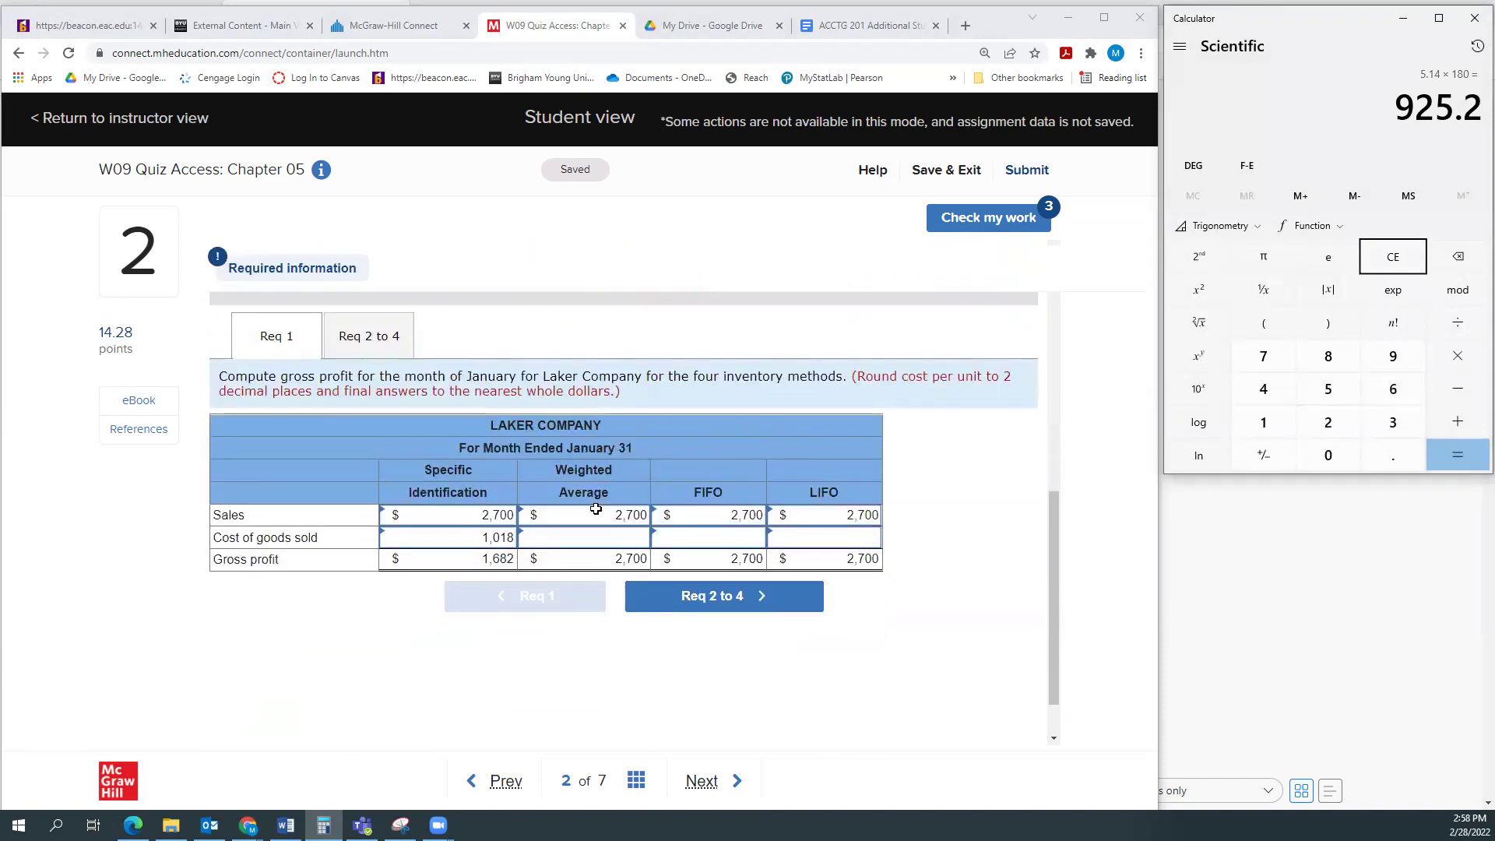
pyautogui.click(594, 536)
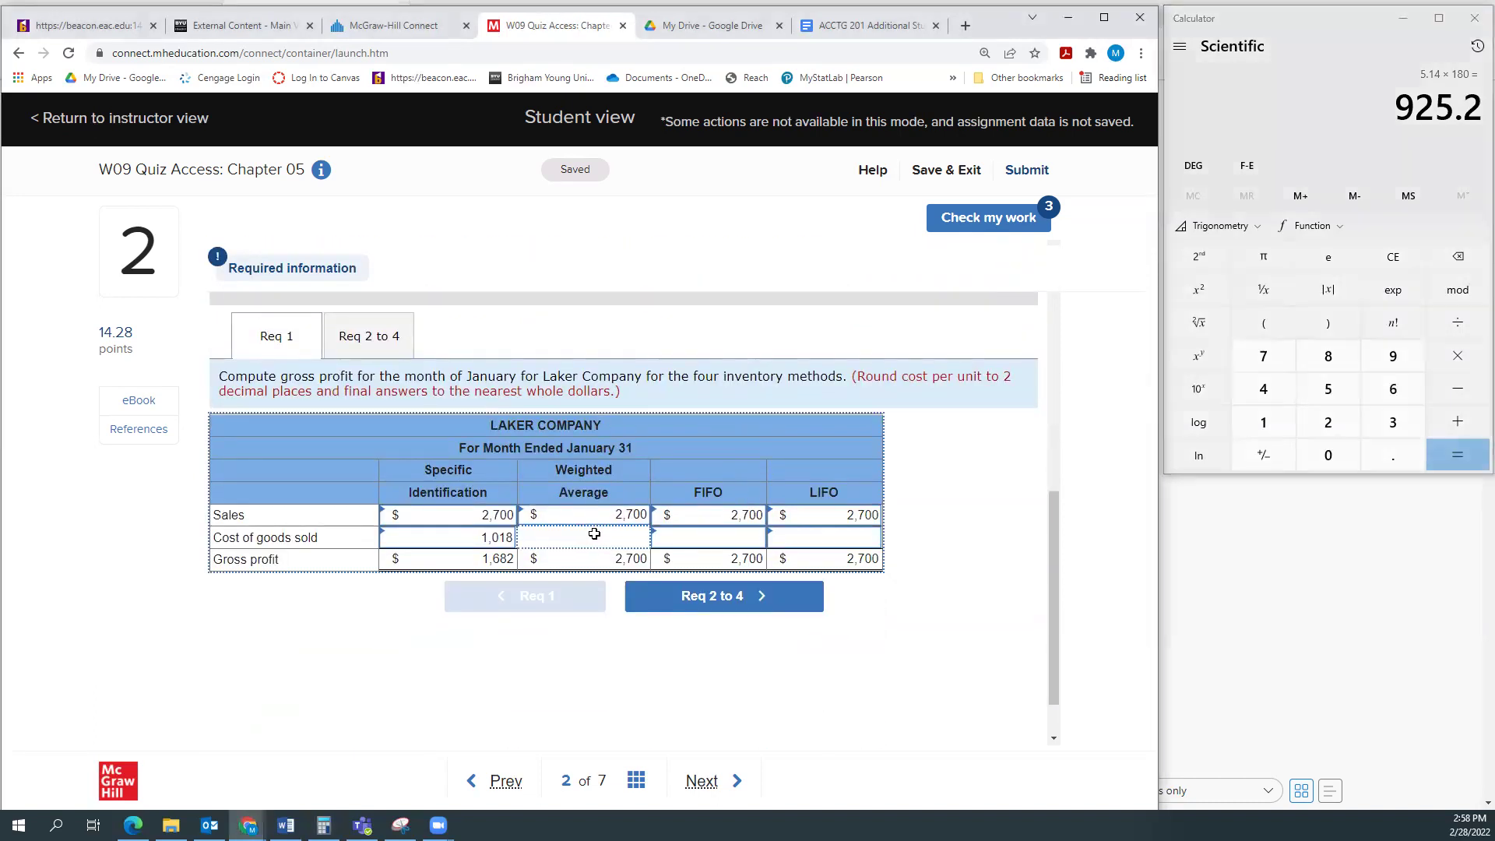
pyautogui.write('925')
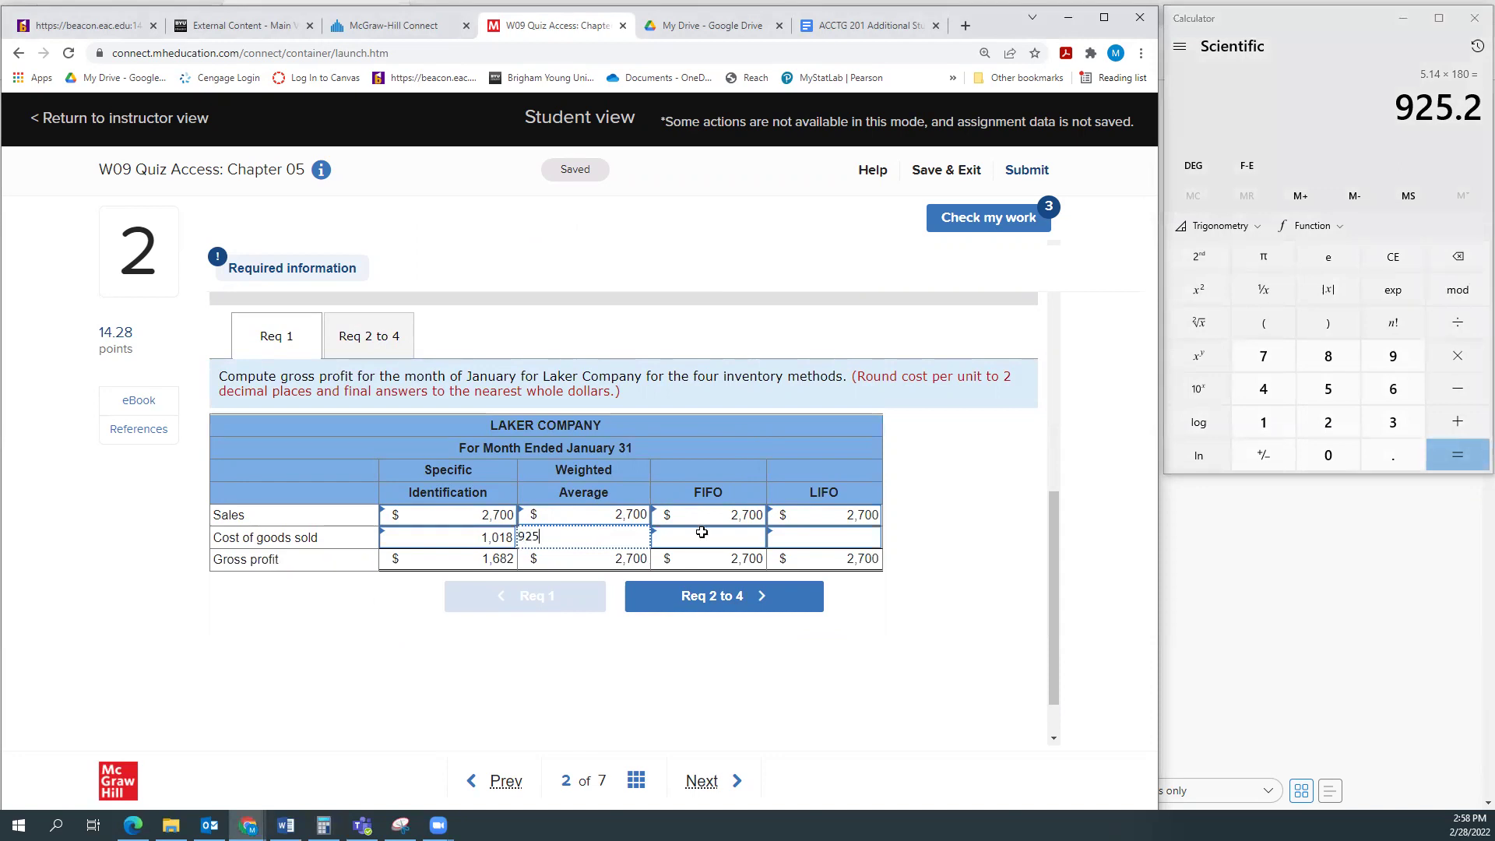
pyautogui.click(705, 529)
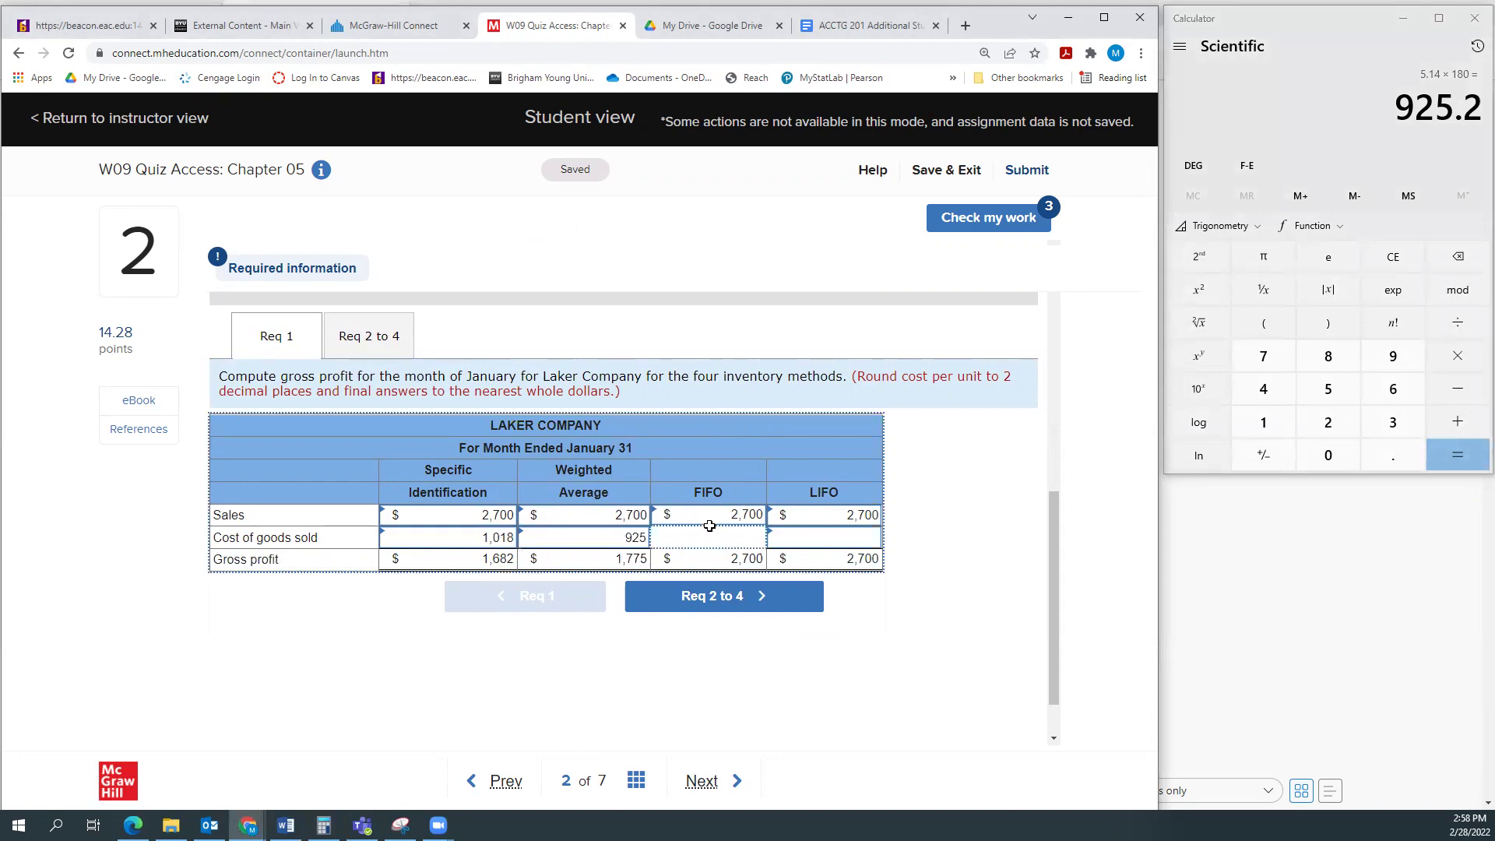
# Mark the 147 beginning-inventory units and compute 180 − 147 = 33 units from Jan. 20
pyautogui.scroll(7, 710, 525)
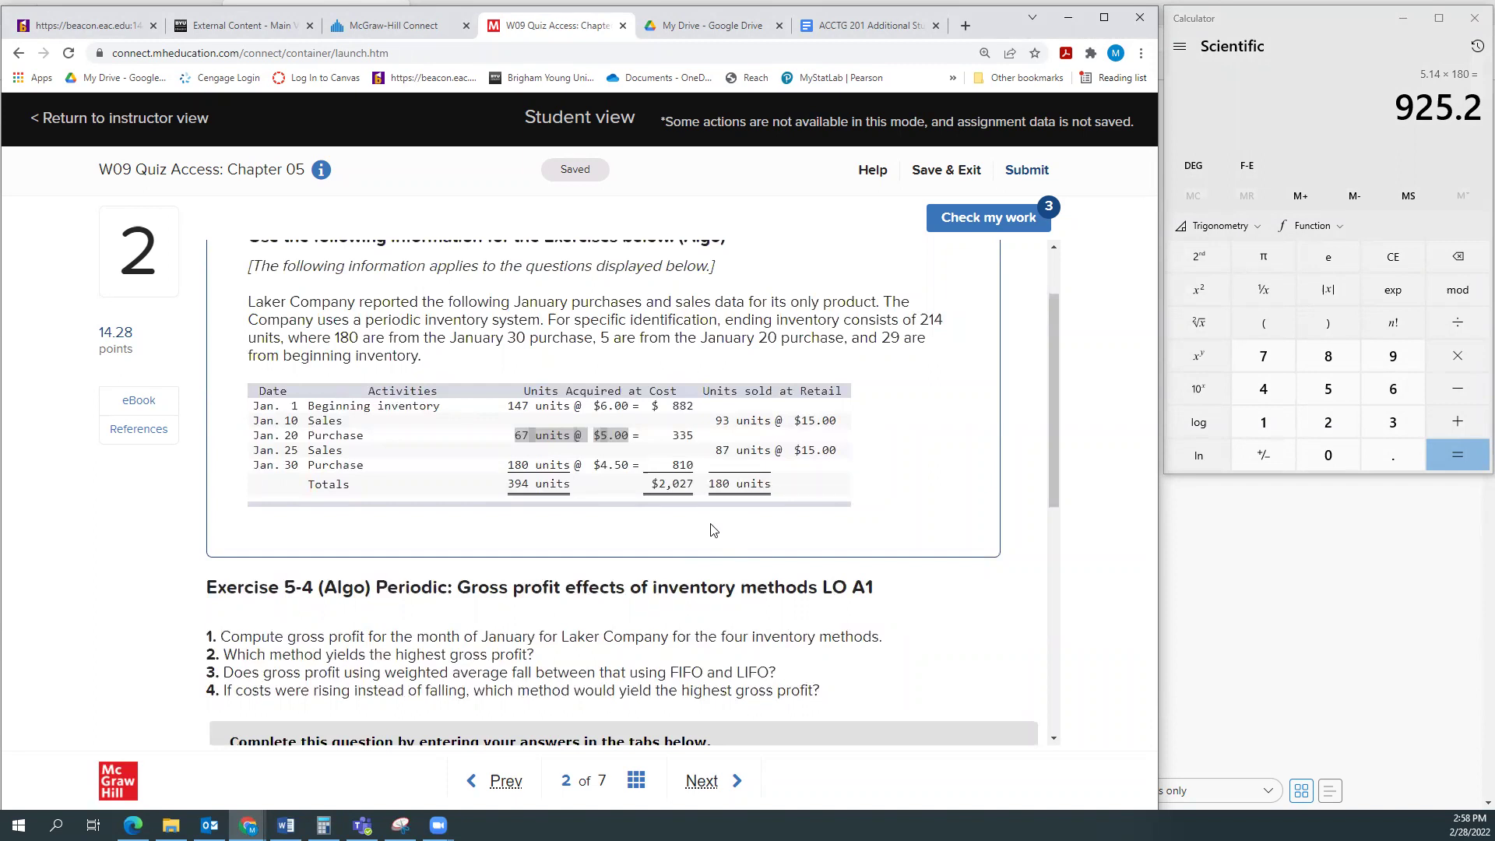
pyautogui.click(579, 489)
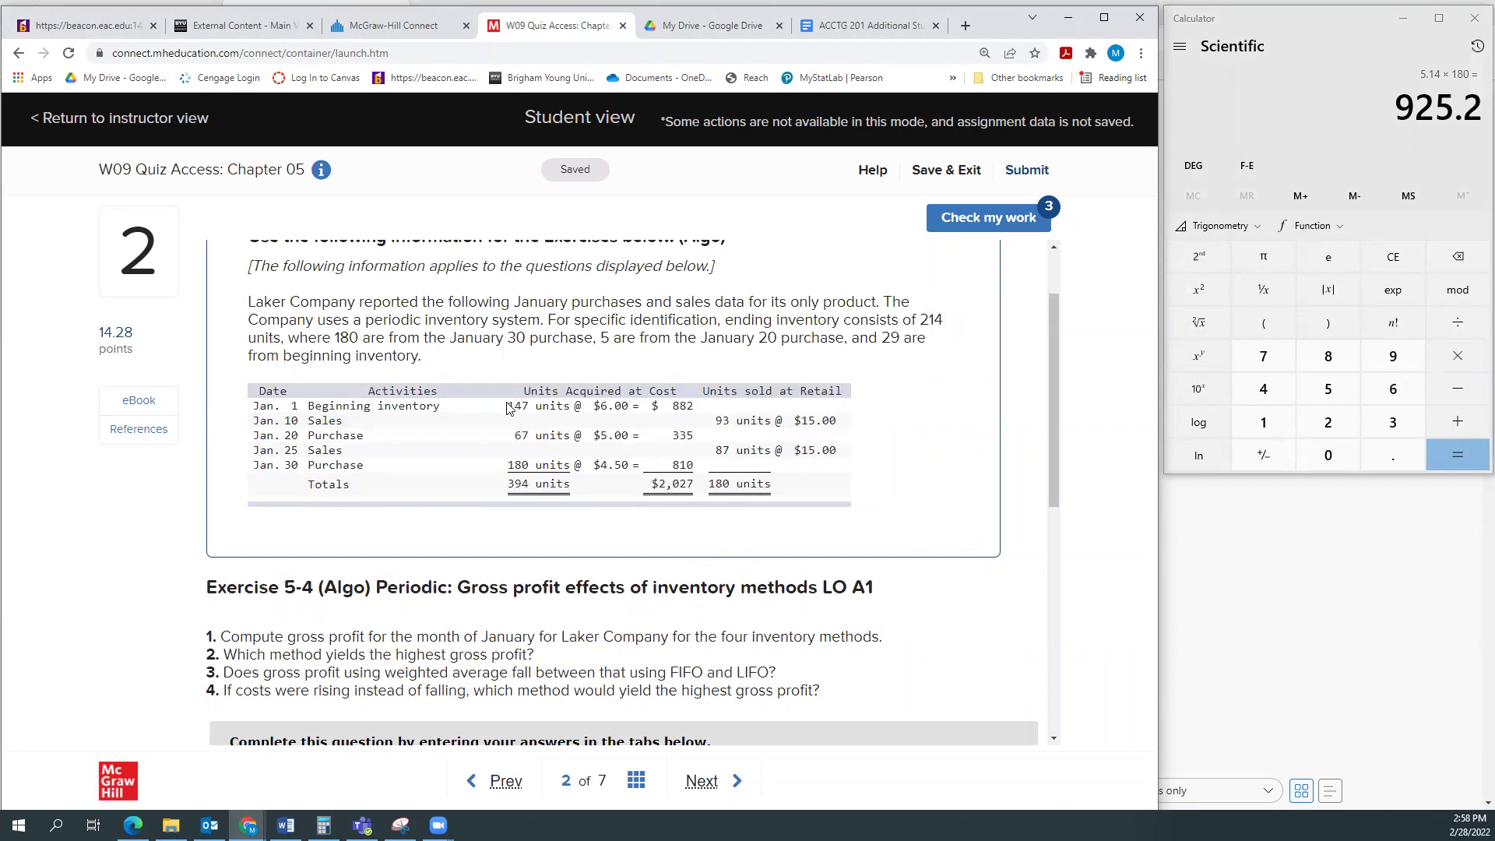
pyautogui.moveTo(508, 406); pyautogui.dragTo(529, 406)
pyautogui.click(1289, 34)
pyautogui.write('180-147')
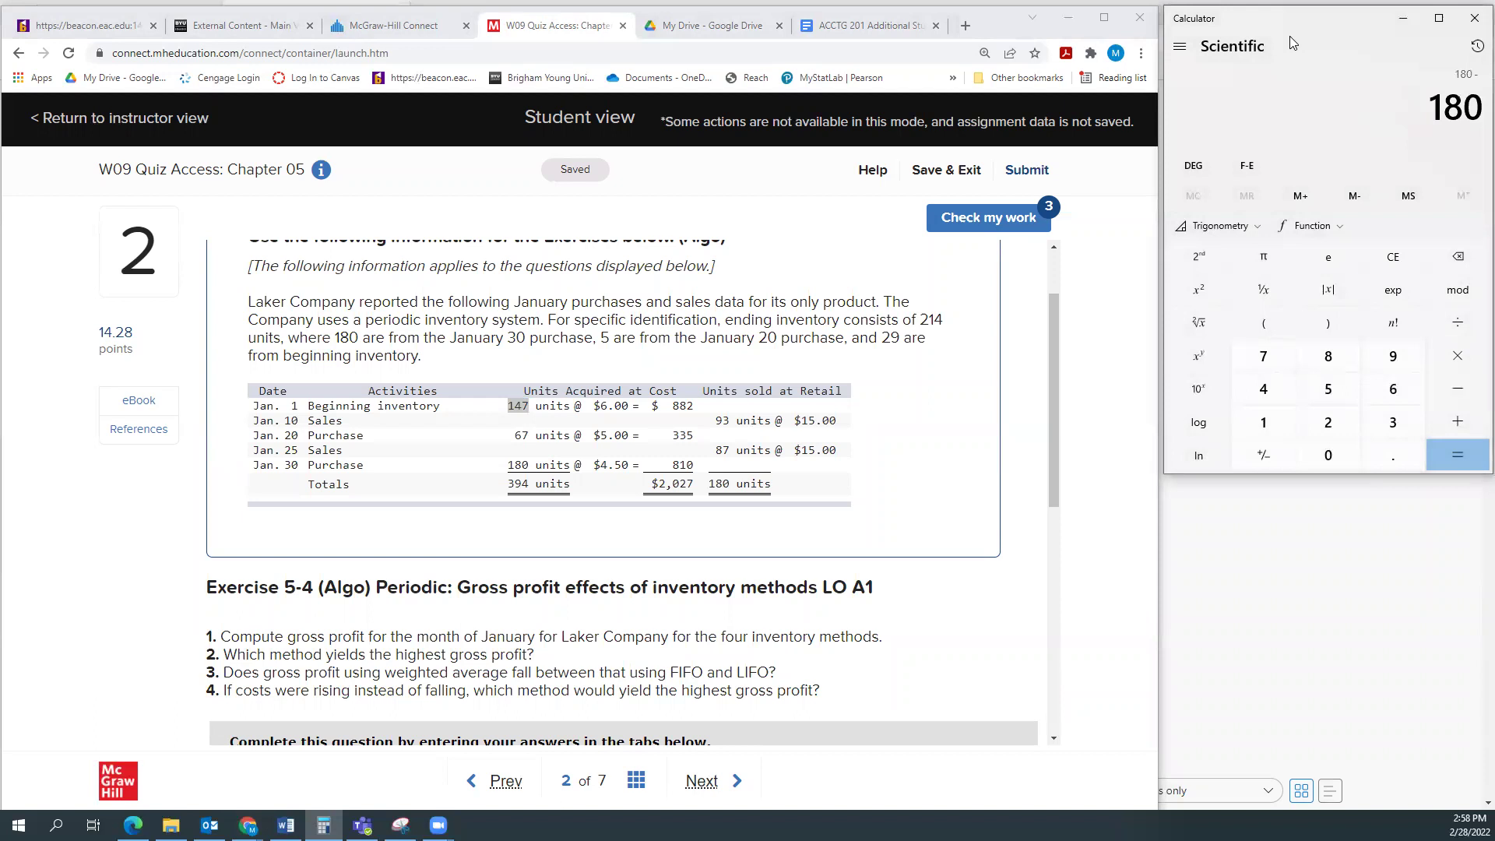
pyautogui.press('Return')
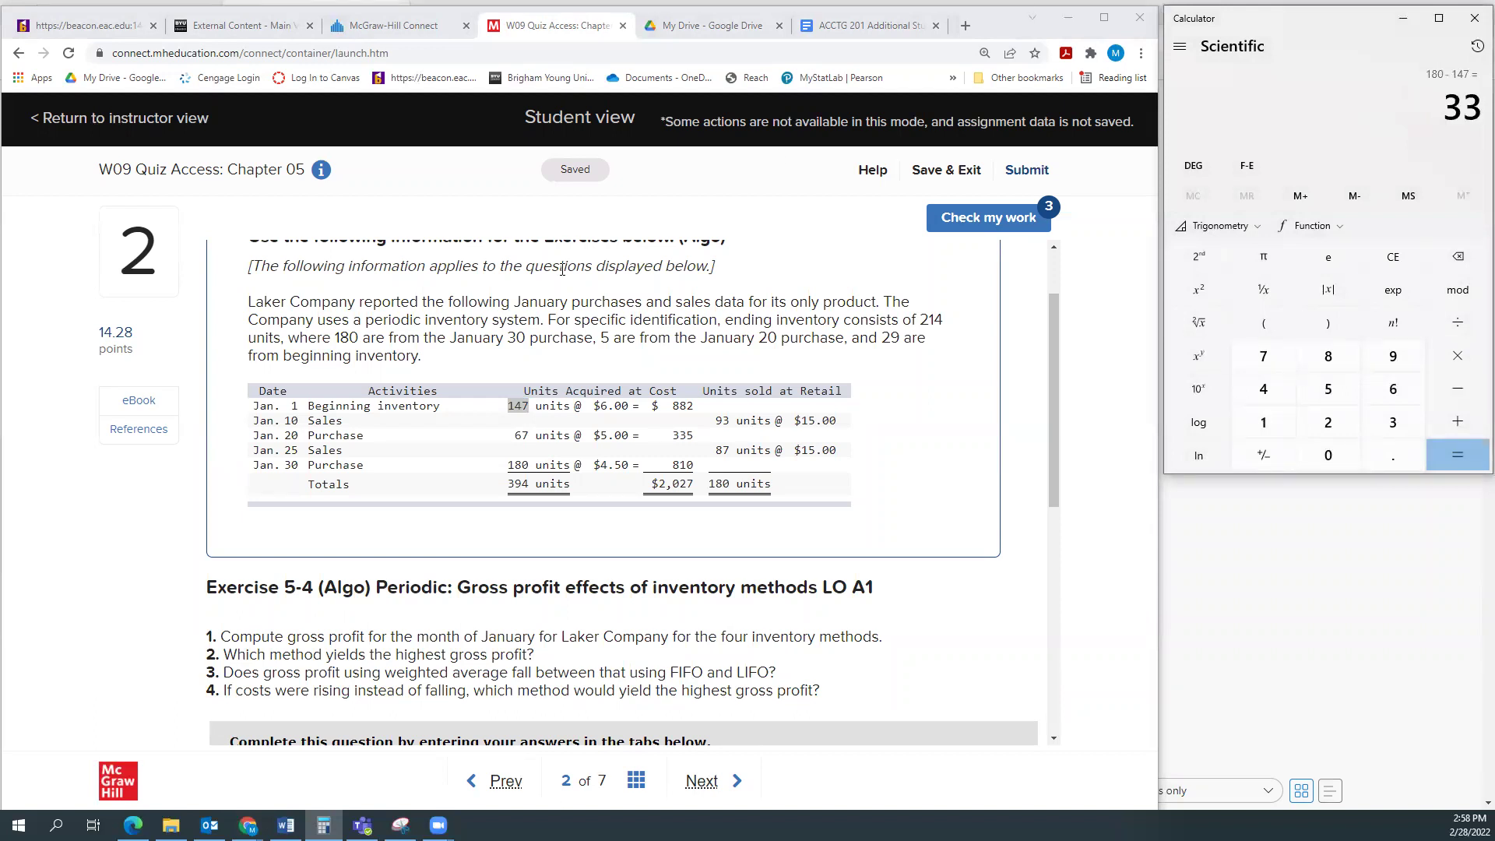
# Compute 147 × $6 = 882 and 33 × $5 = 165, totalling FIFO cost 1,047
pyautogui.moveTo(514, 436); pyautogui.dragTo(536, 437)
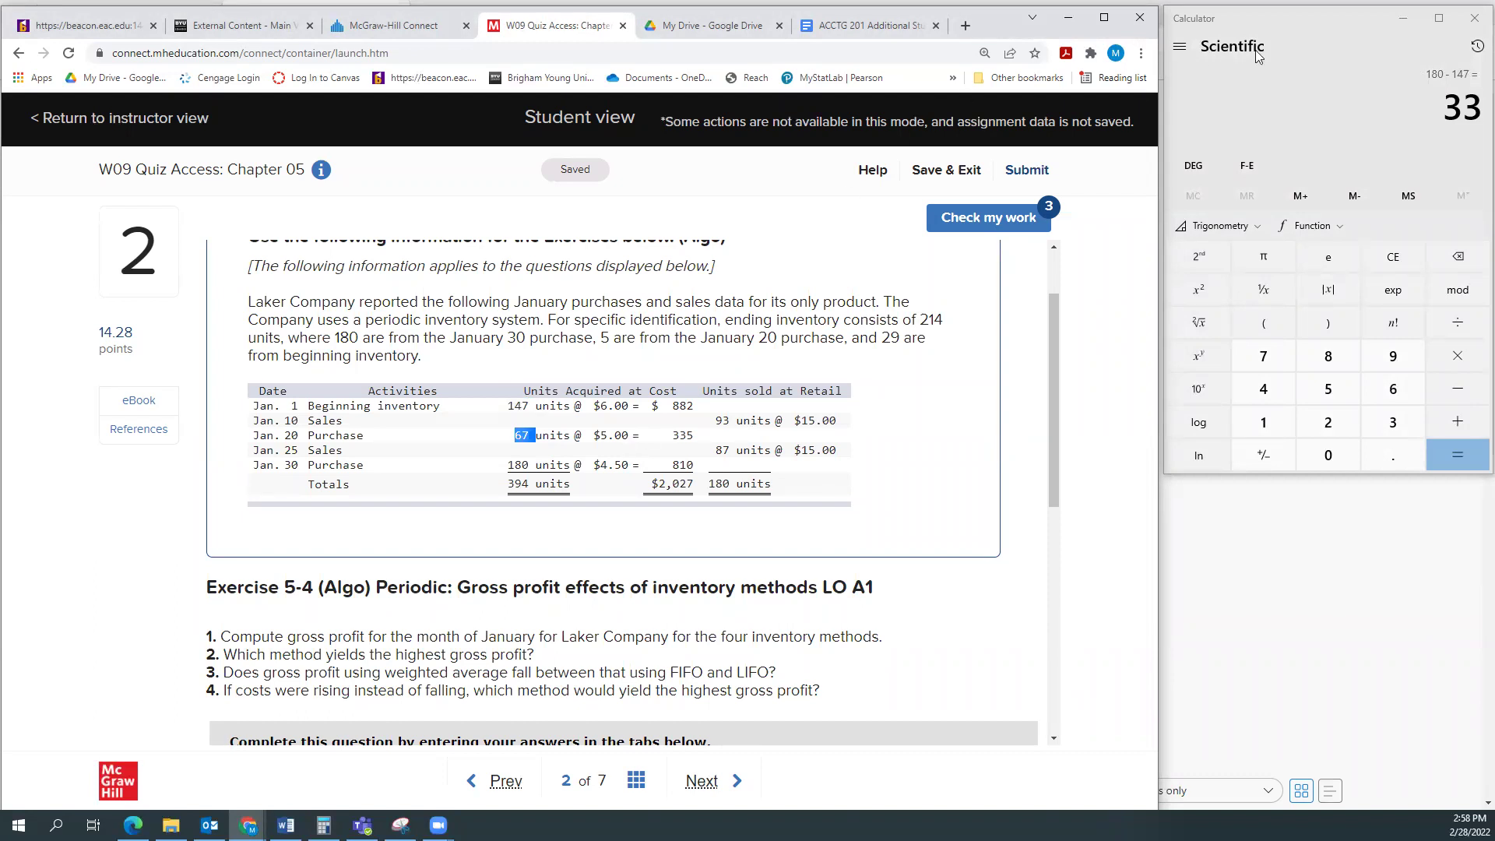
pyautogui.click(1269, 20)
pyautogui.write('147*6')
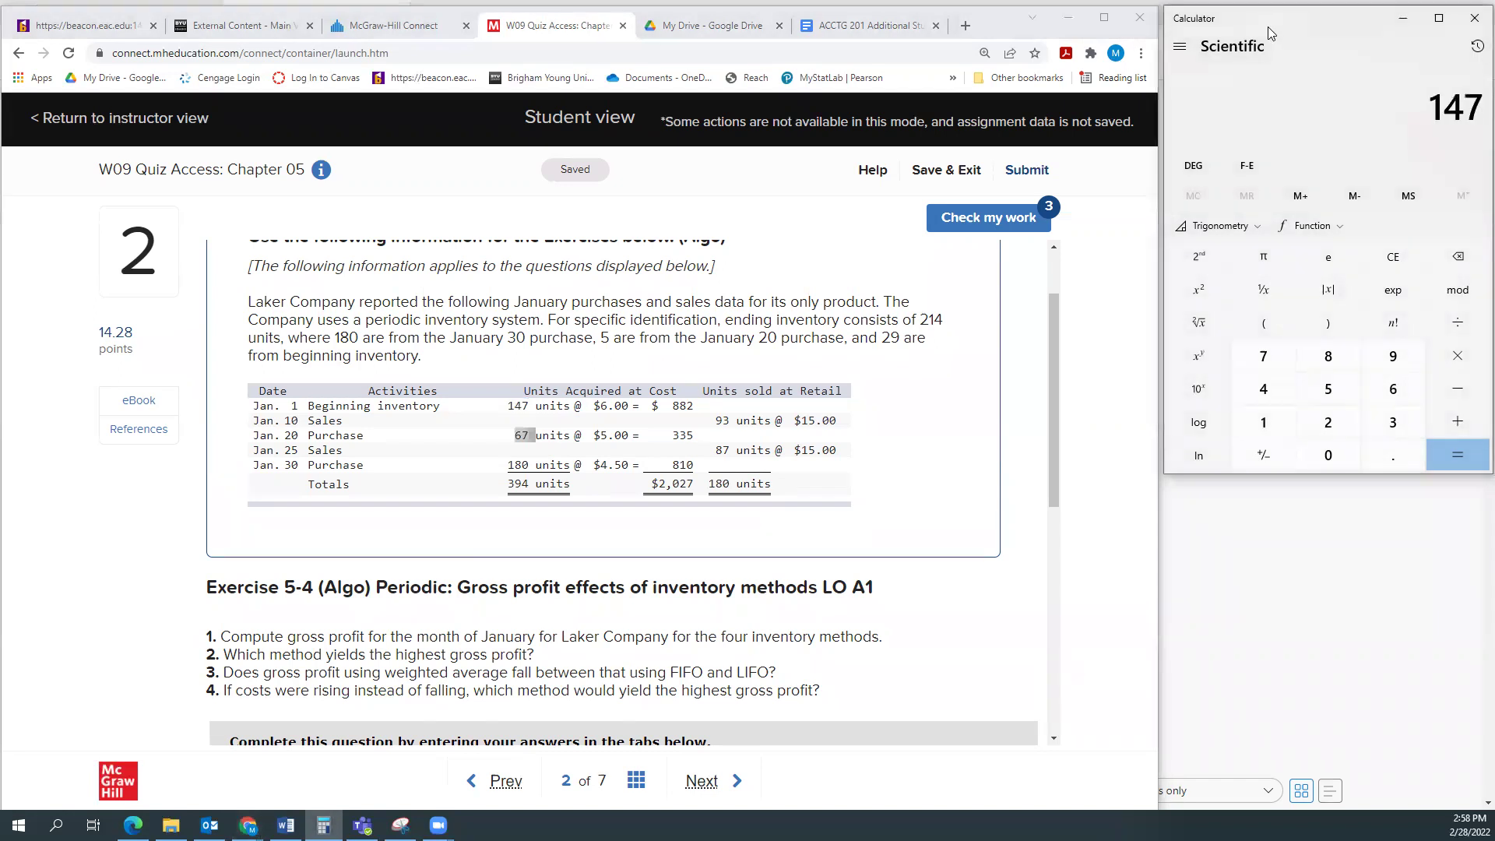
pyautogui.press('Return')
pyautogui.write('33*5')
pyautogui.press('Return')
pyautogui.write('+882')
pyautogui.press('Return')
# Enter 1047 as FIFO cost of goods sold, giving $1,653 gross profit
pyautogui.scroll(-5, 670, 411)
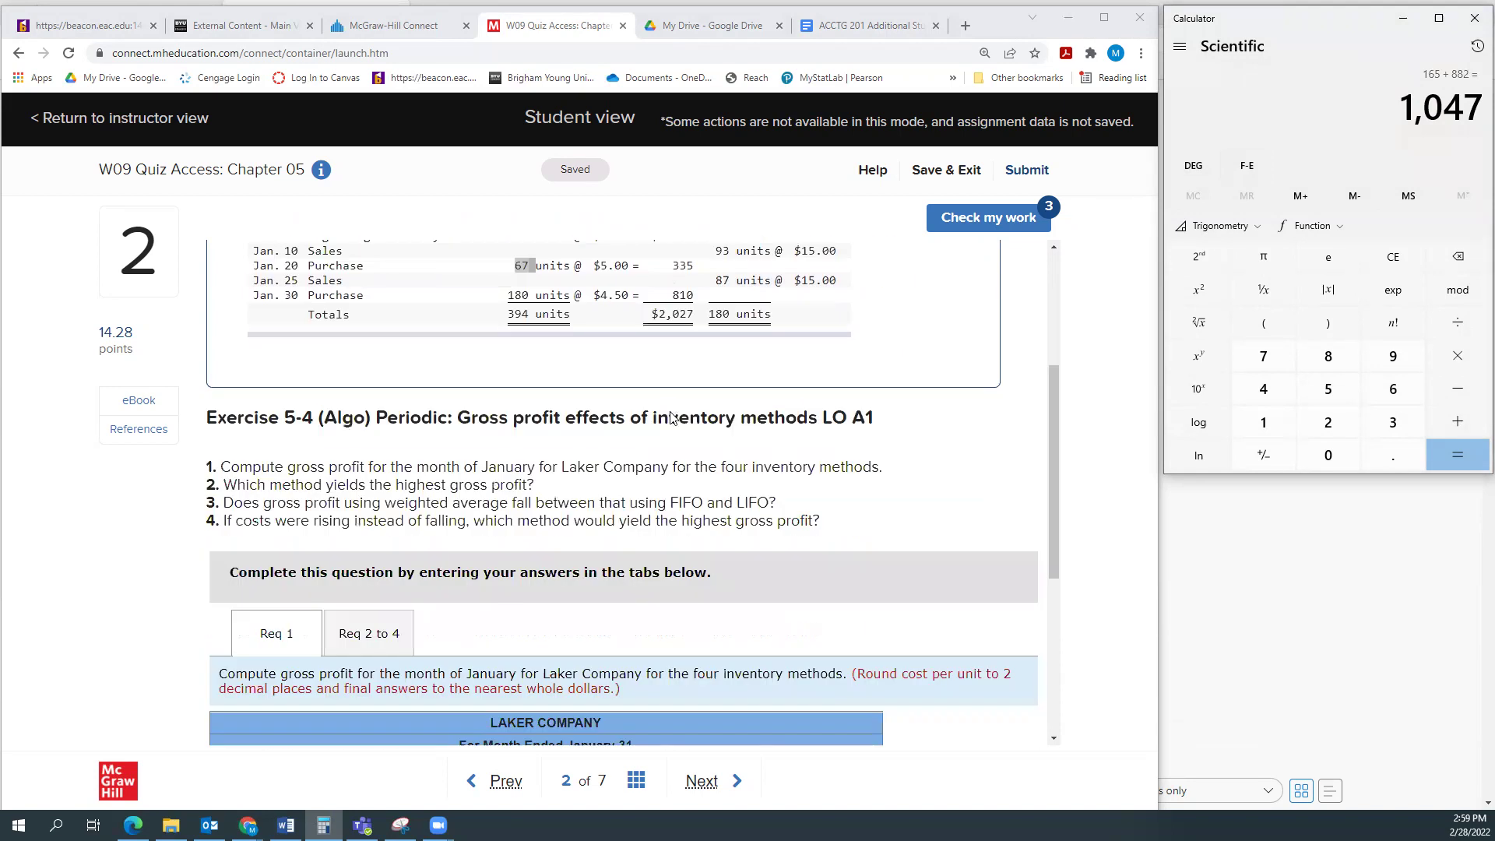
pyautogui.click(692, 529)
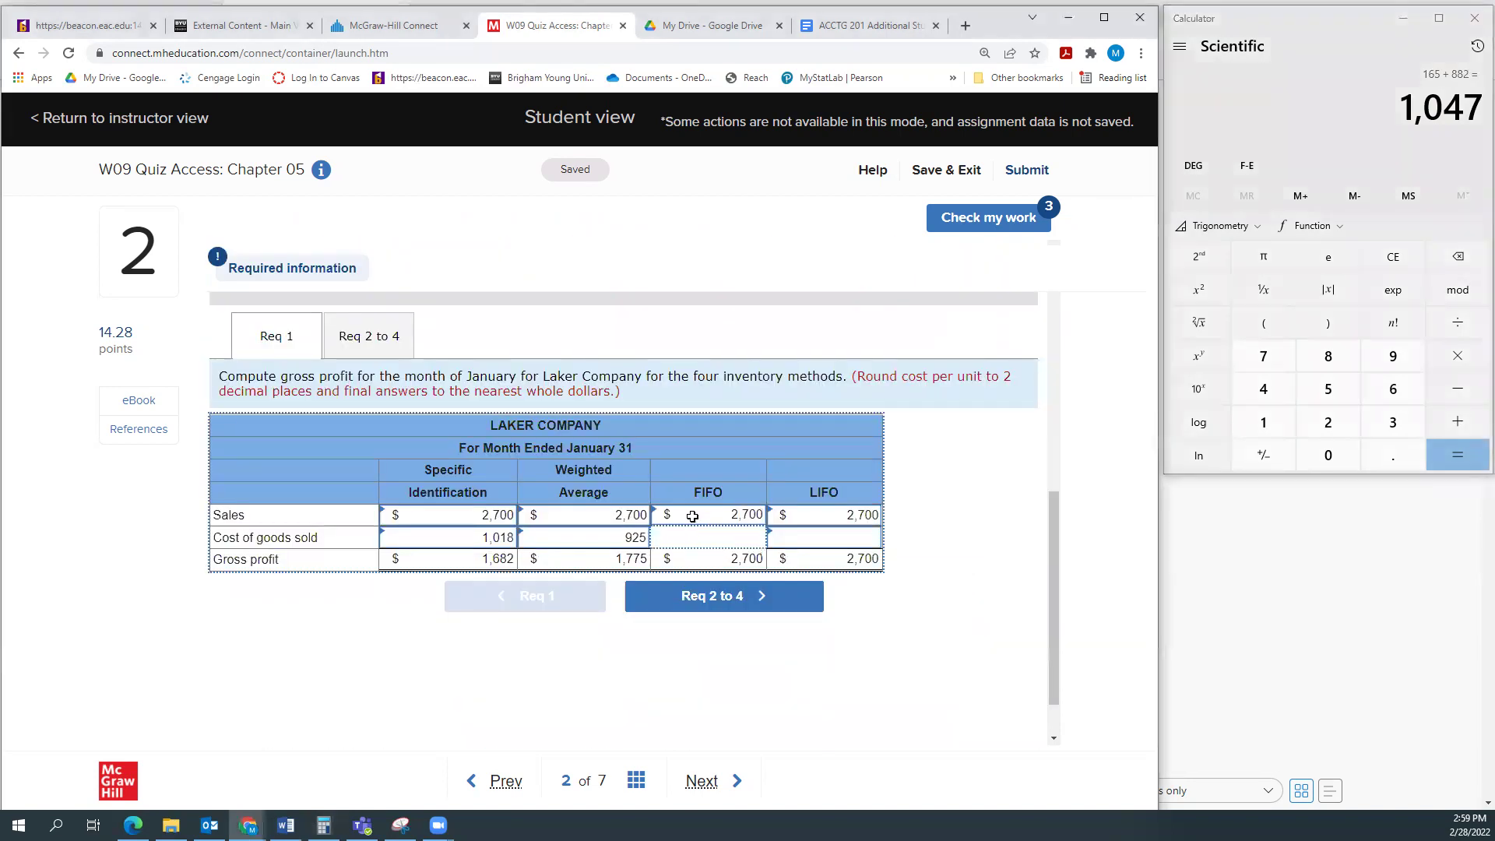
pyautogui.write('1047')
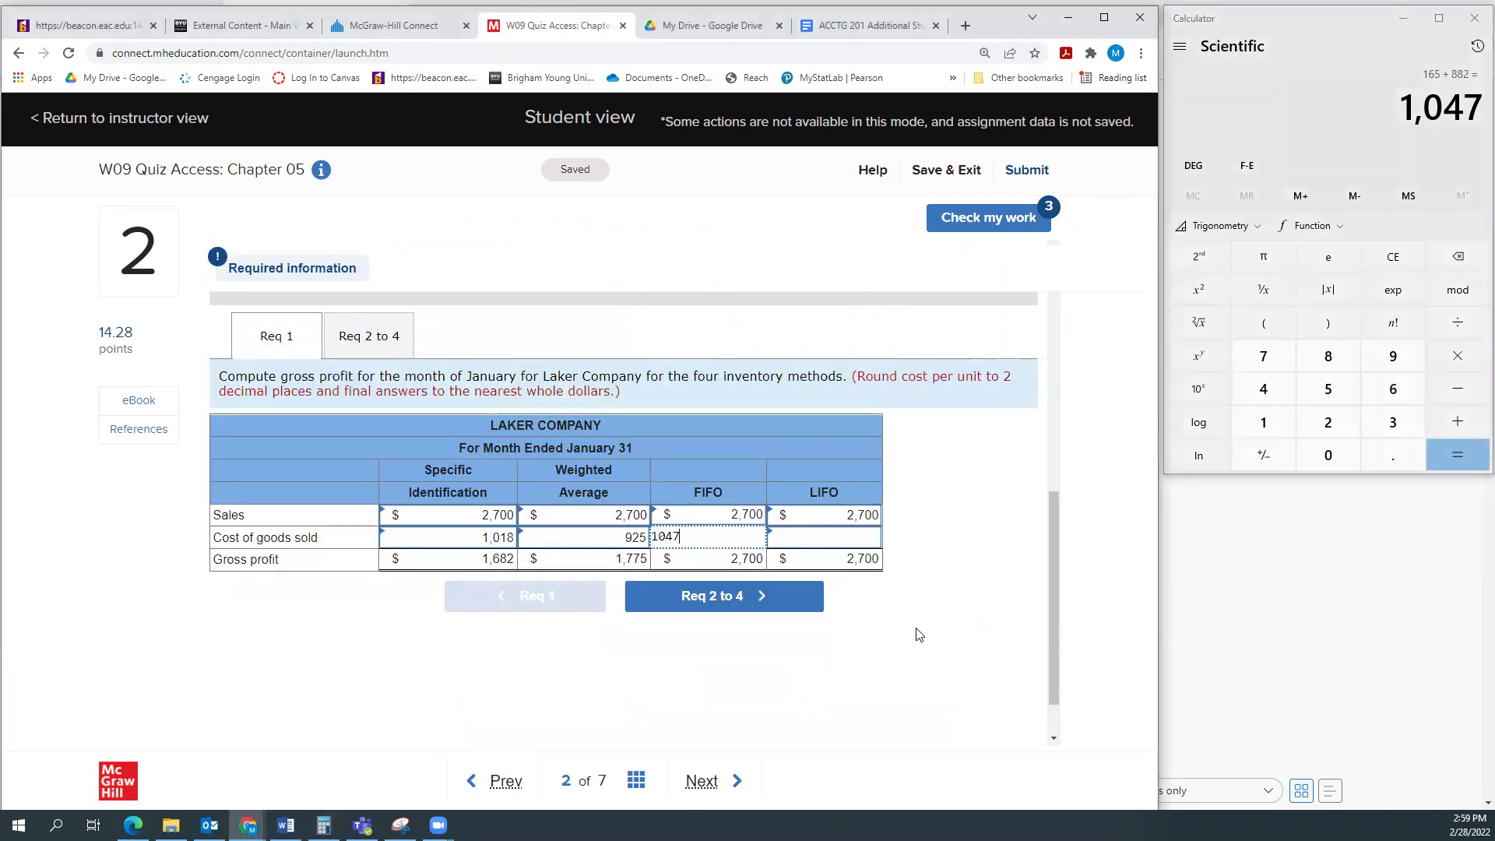
pyautogui.click(924, 630)
# Copy the Jan. 30 purchase cost of 810 into the LIFO cost of goods sold cell, giving $1,890 gross profit
pyautogui.scroll(8, 985, 517)
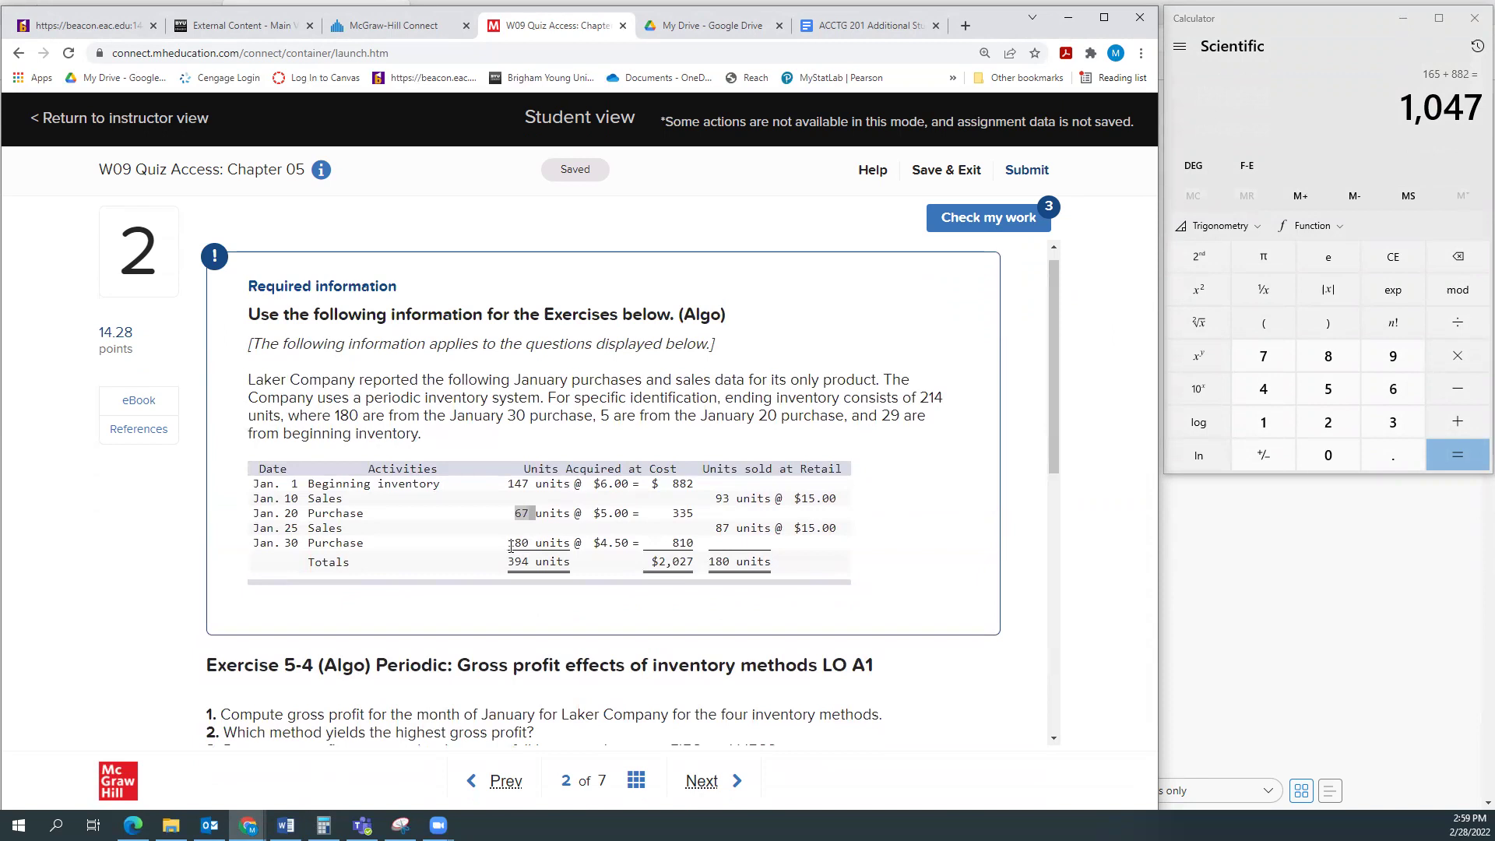
pyautogui.moveTo(507, 545); pyautogui.dragTo(635, 545)
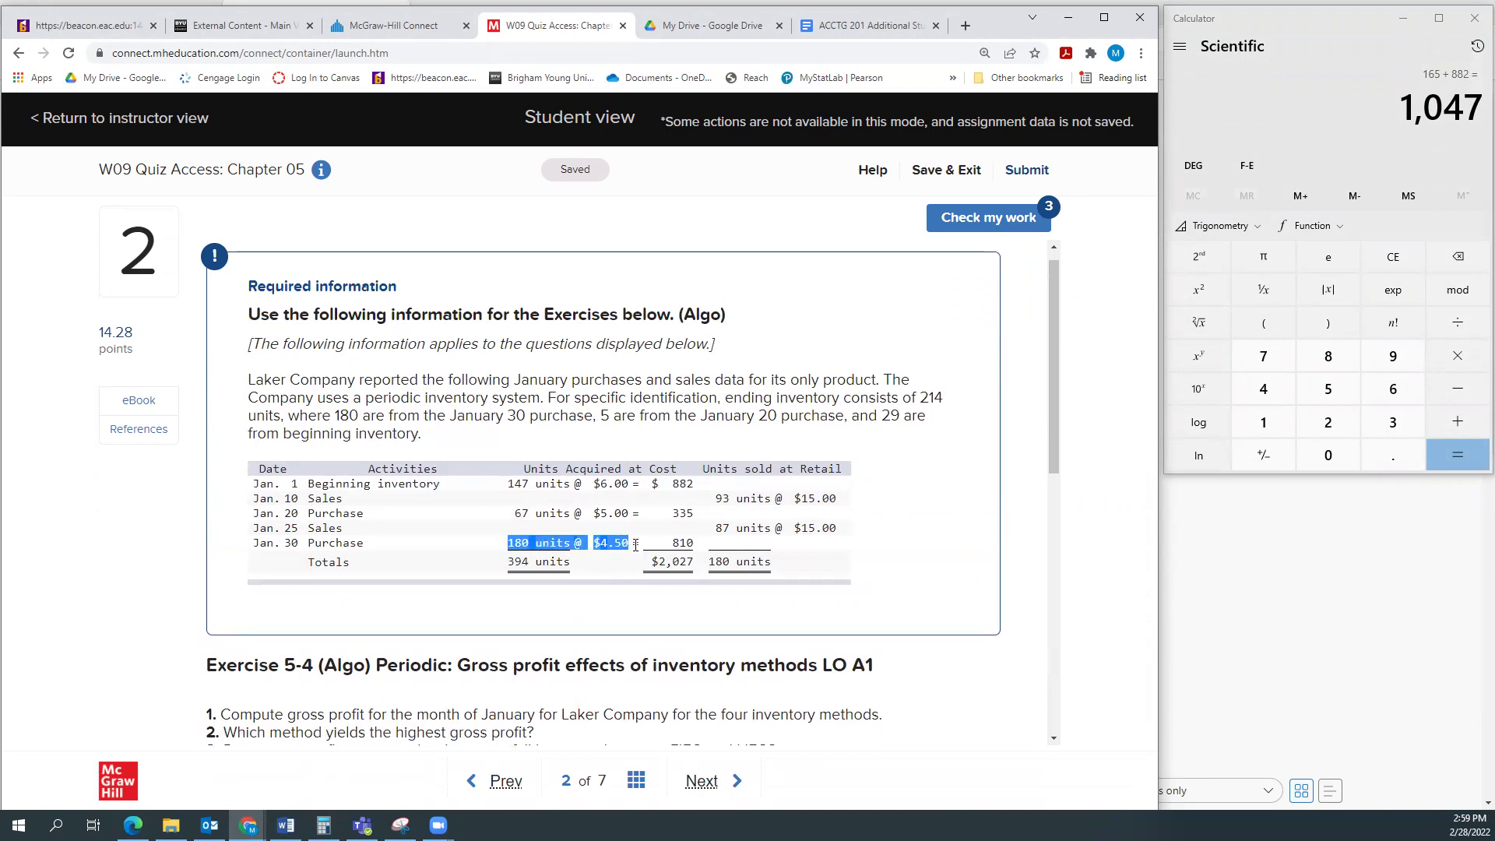
pyautogui.click(522, 543)
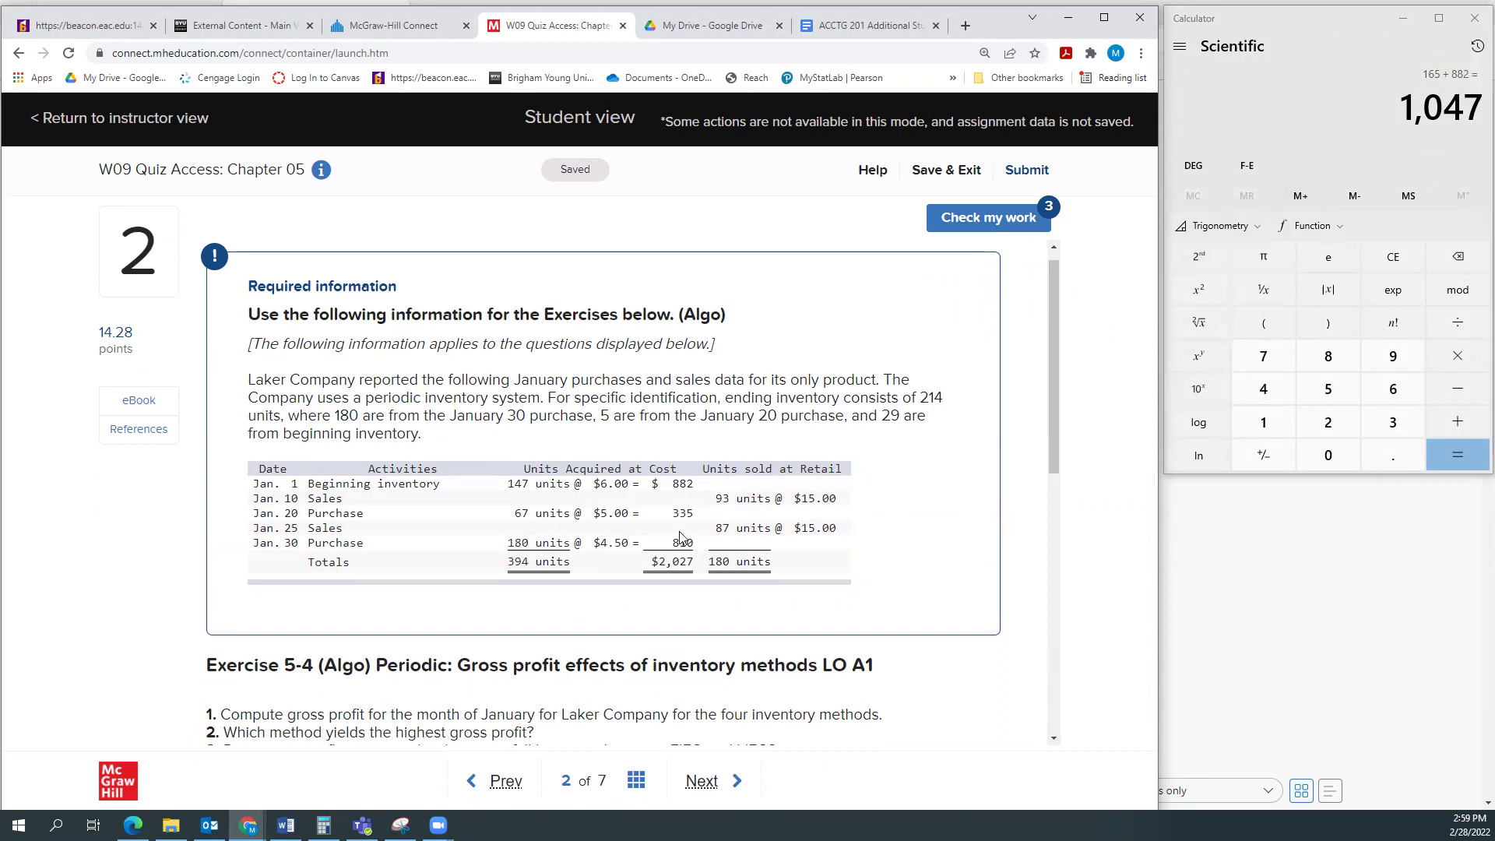
pyautogui.moveTo(670, 544); pyautogui.dragTo(703, 546)
pyautogui.hotkey('ctrl', 'c')
pyautogui.scroll(-8, 628, 547)
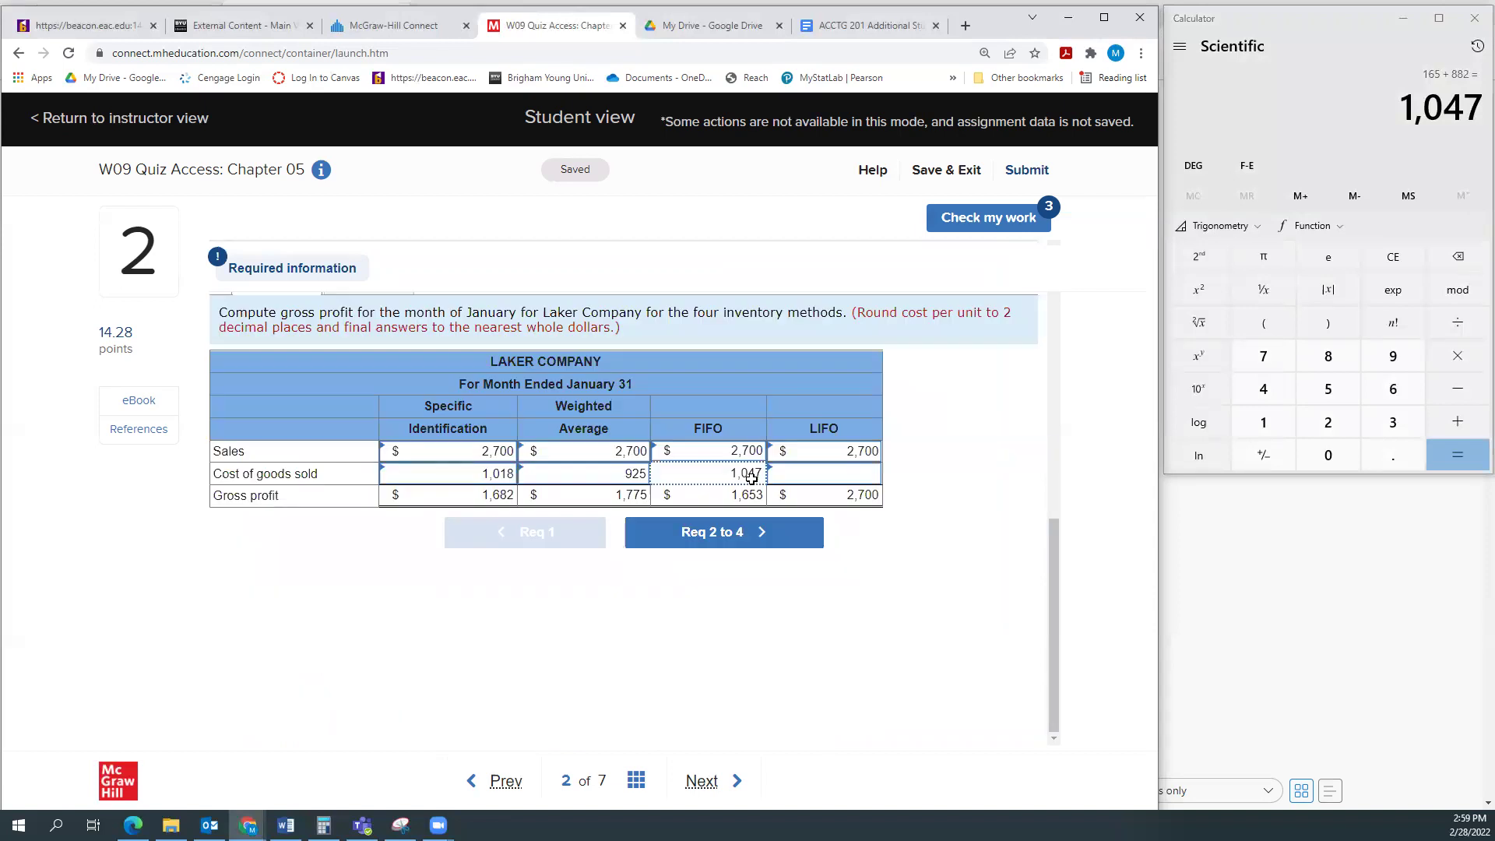
pyautogui.click(795, 475)
pyautogui.hotkey('ctrl', 'v')
pyautogui.click(956, 467)
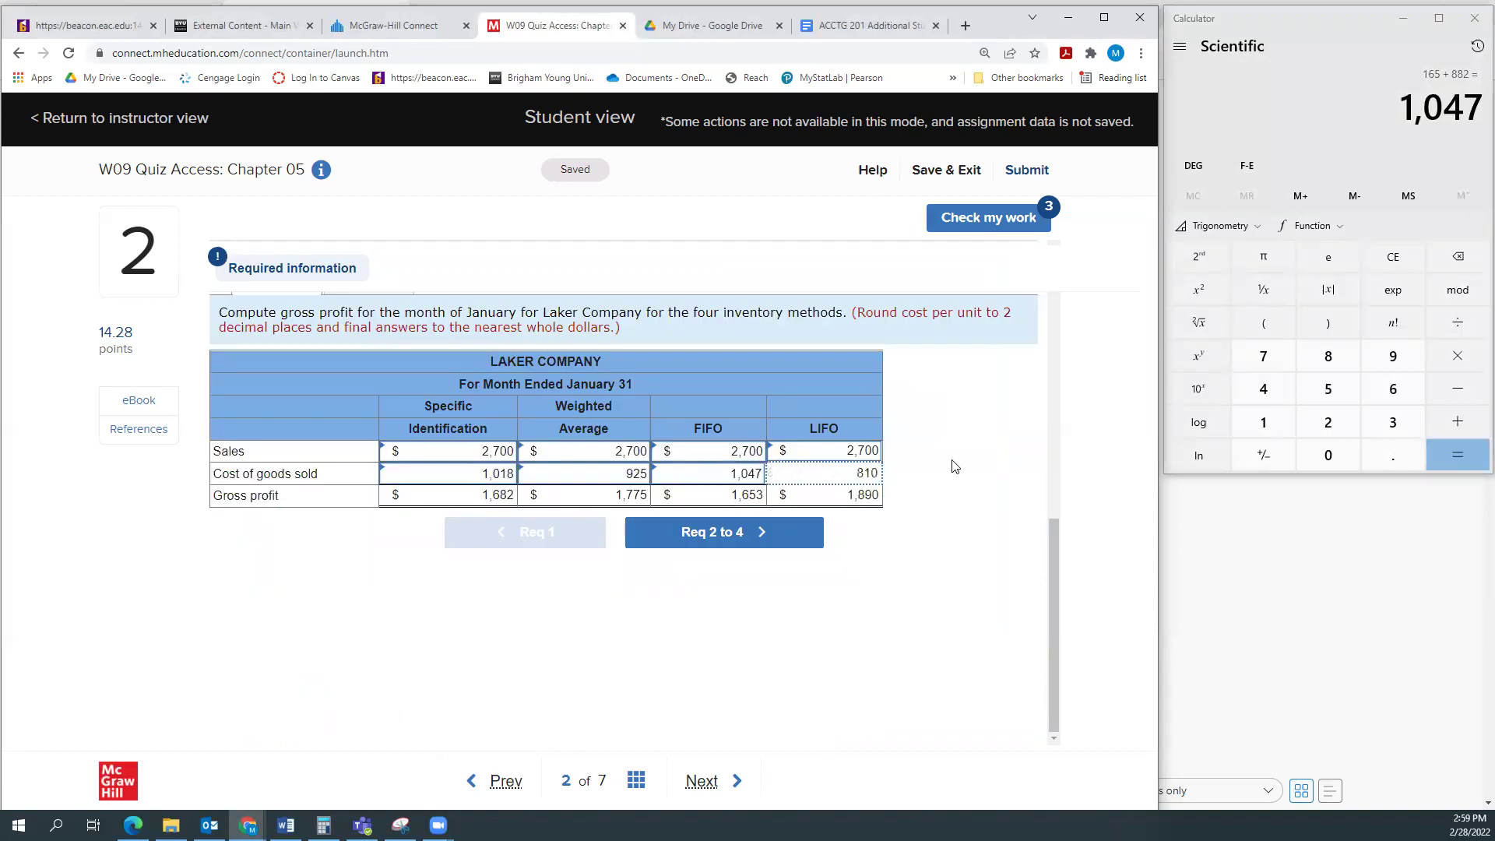
# Spend one answer check on Req 1 and review the green marks on every sales and cost entry
pyautogui.click(975, 222)
pyautogui.click(722, 411)
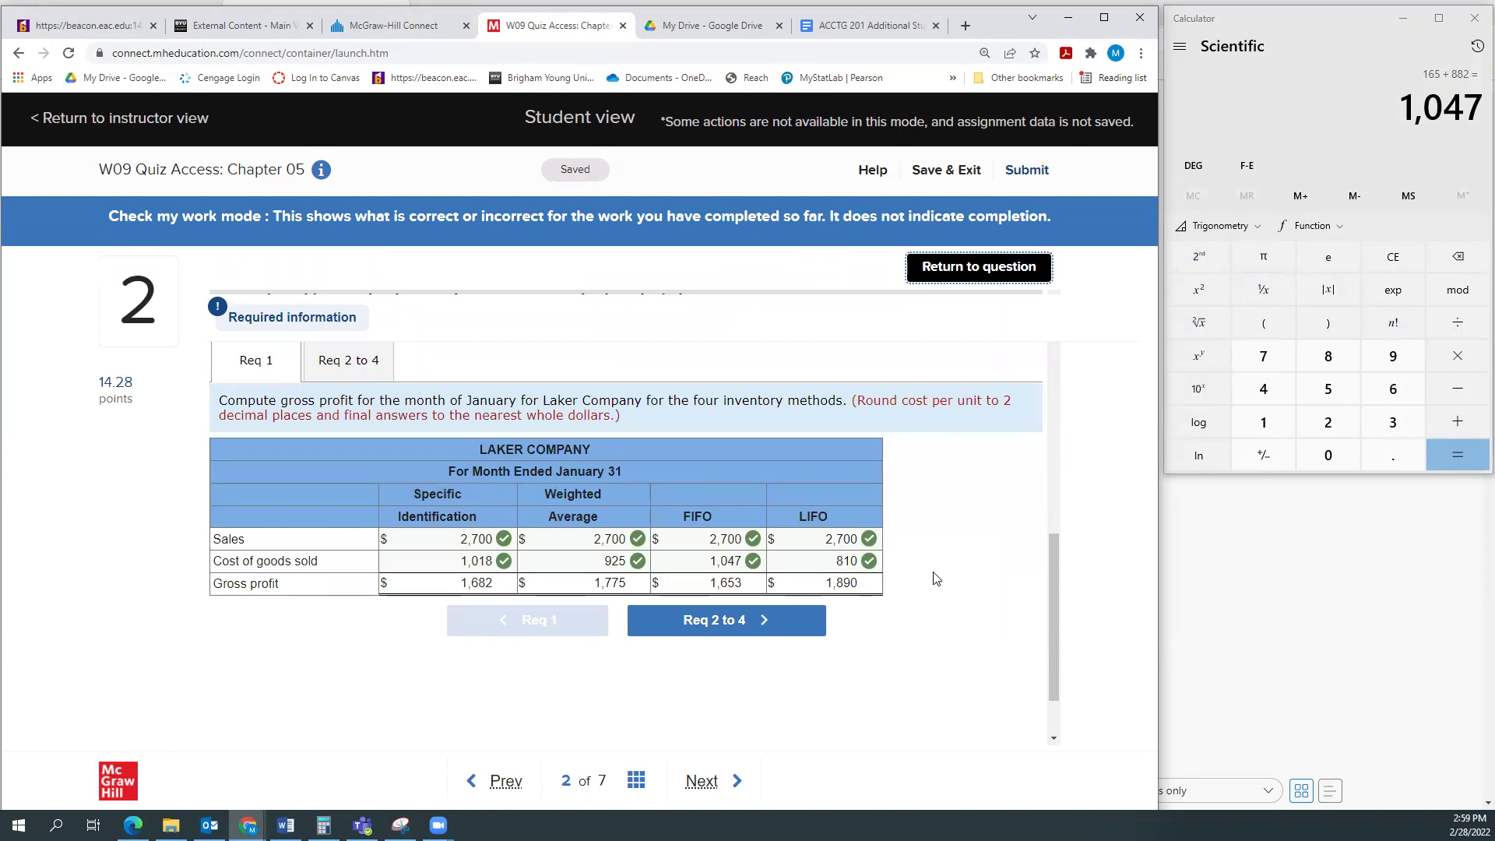
pyautogui.scroll(7, 852, 535)
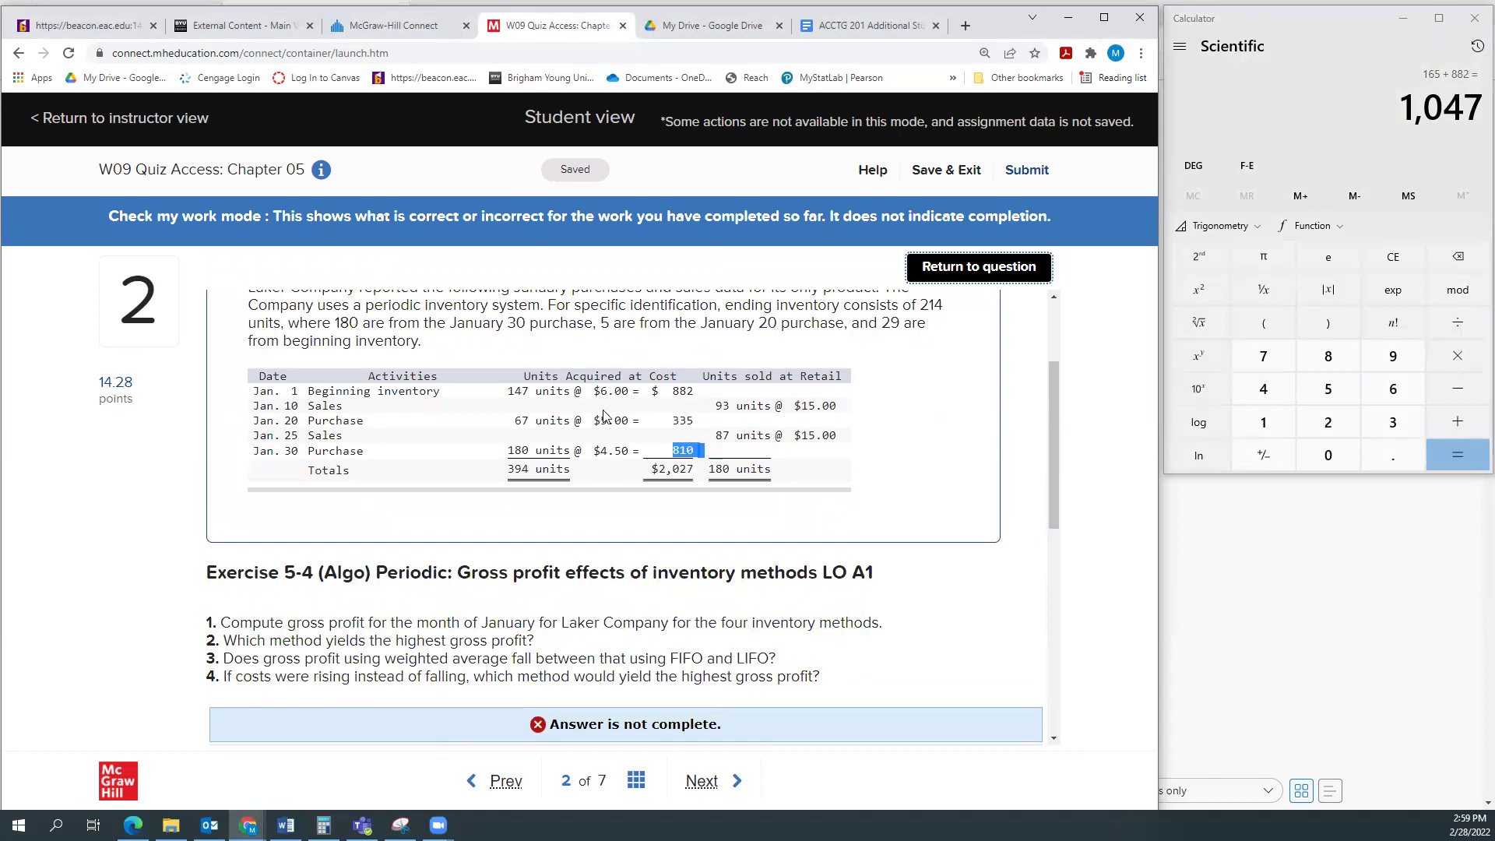
pyautogui.scroll(-7, 868, 526)
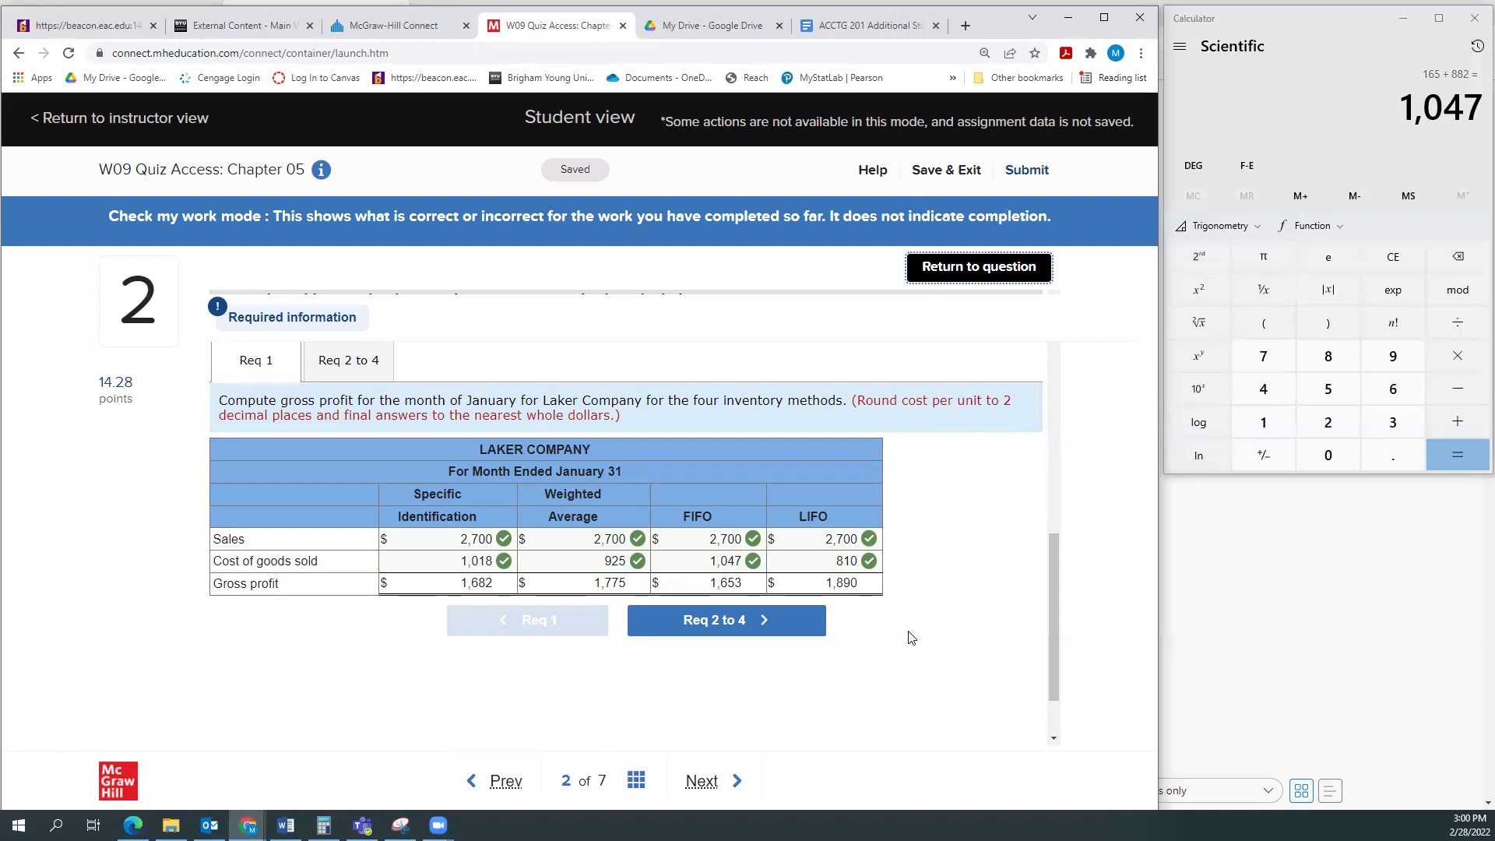
# Leave check-my-work mode and bring up the Req 2 to 4 questions
pyautogui.click(985, 268)
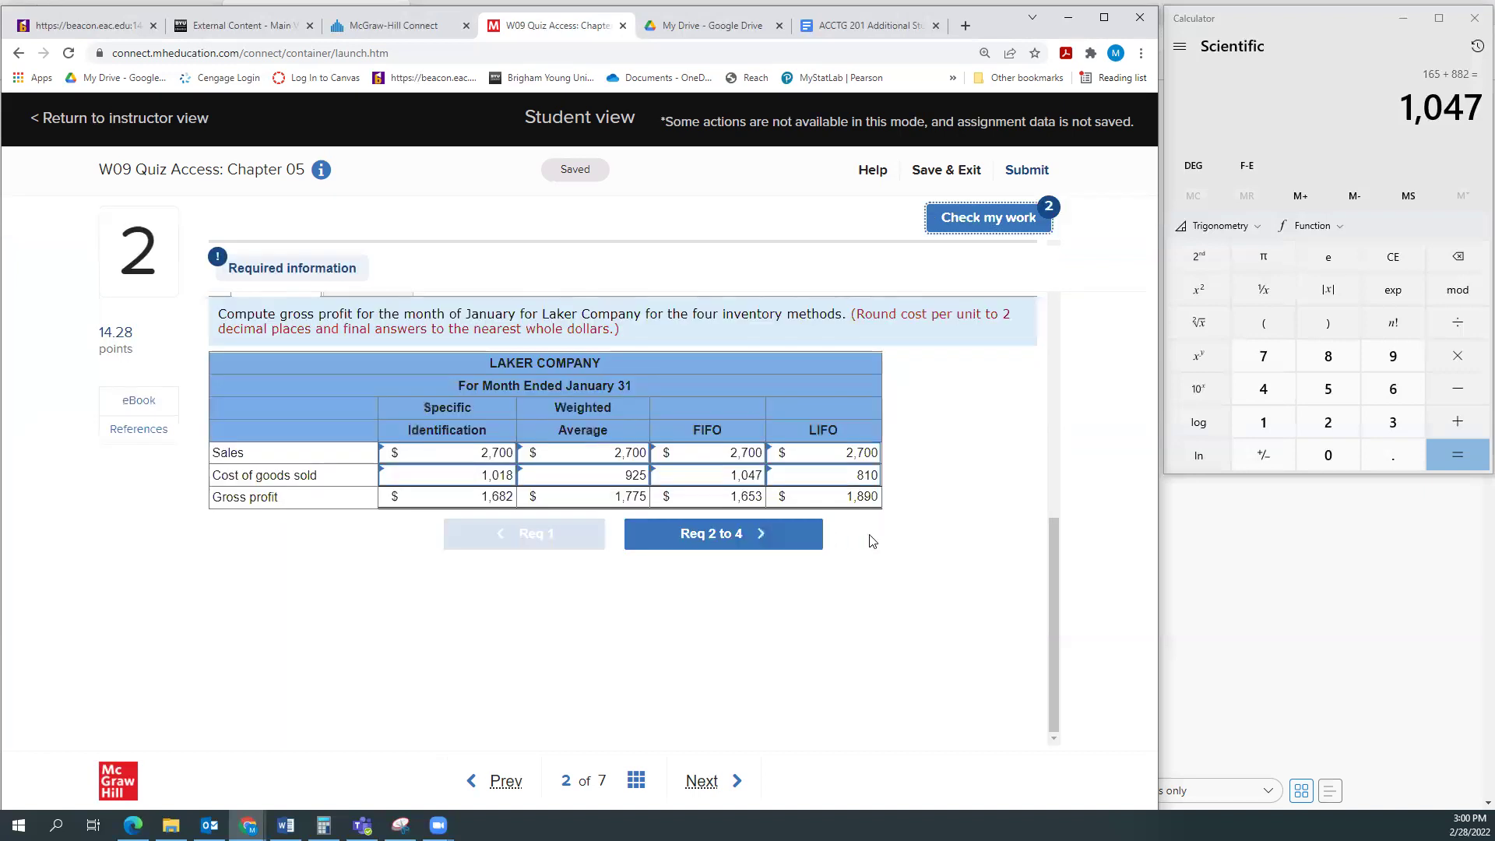
pyautogui.click(747, 547)
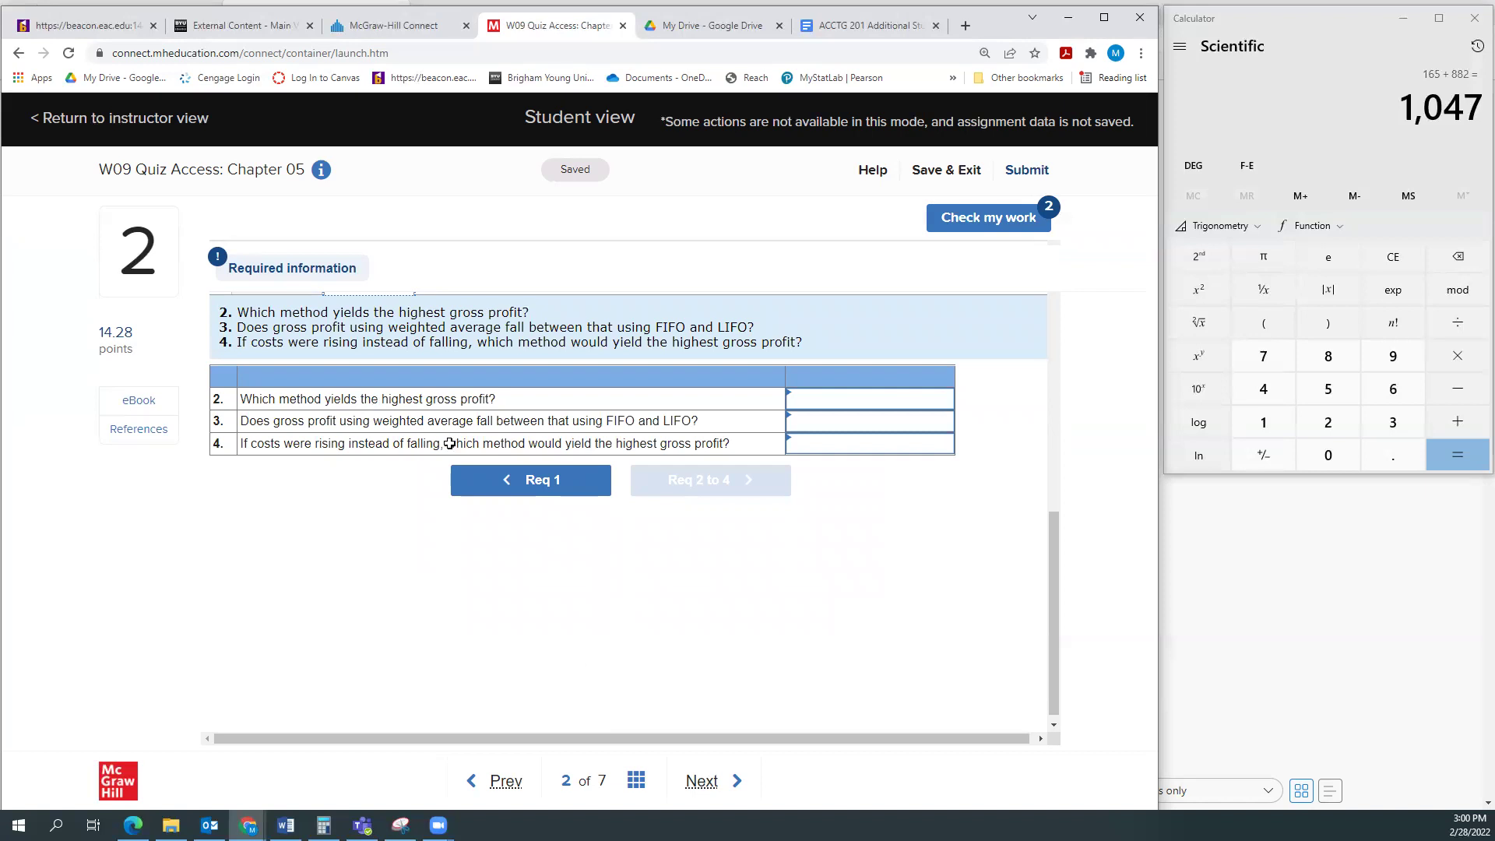
pyautogui.scroll(3, 450, 444)
pyautogui.scroll(2, 450, 443)
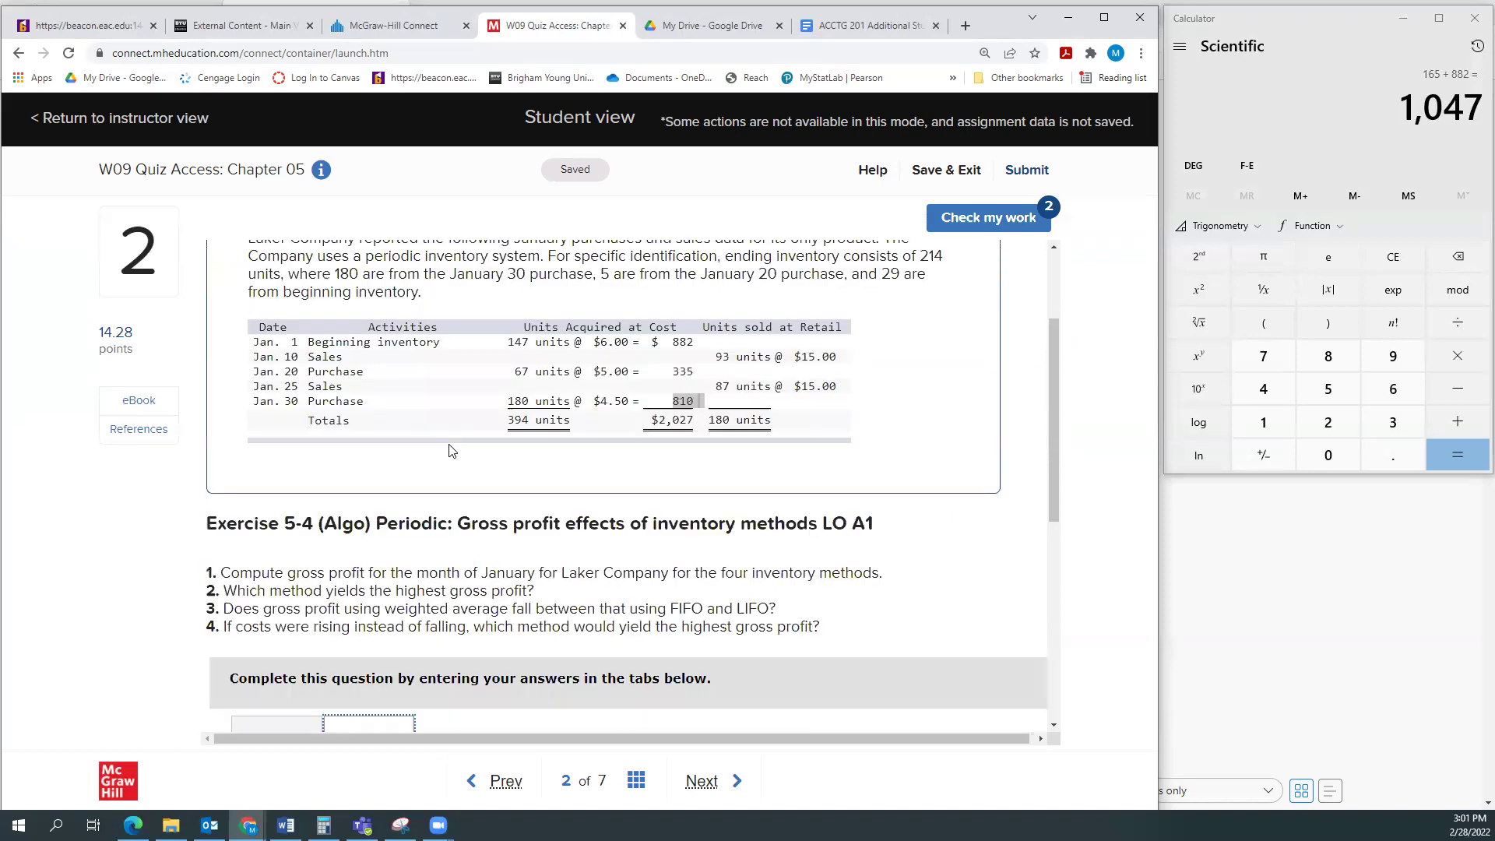
pyautogui.scroll(-5, 475, 506)
pyautogui.click(529, 558)
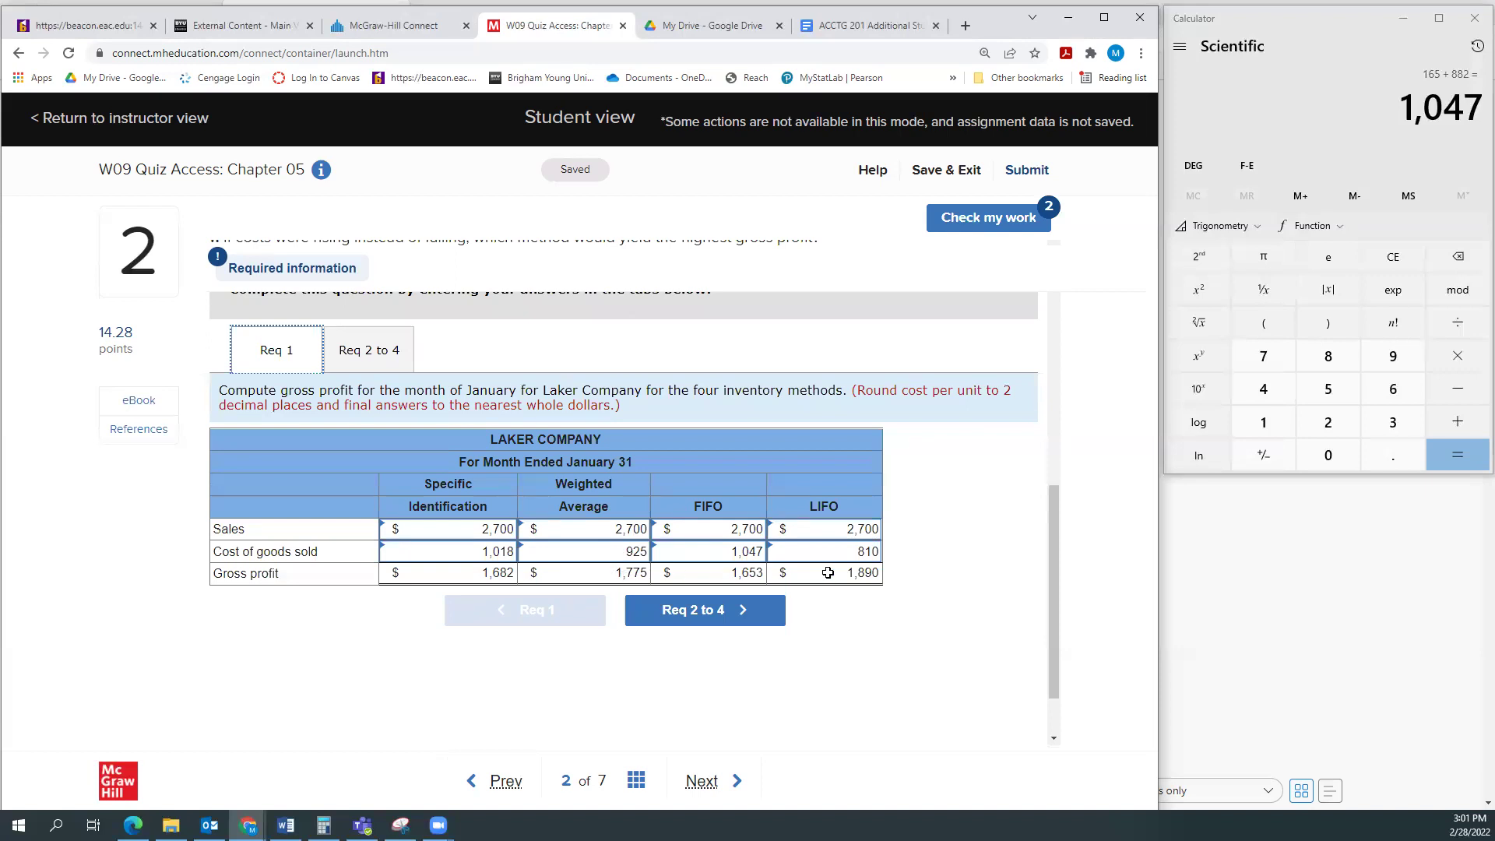
pyautogui.click(771, 614)
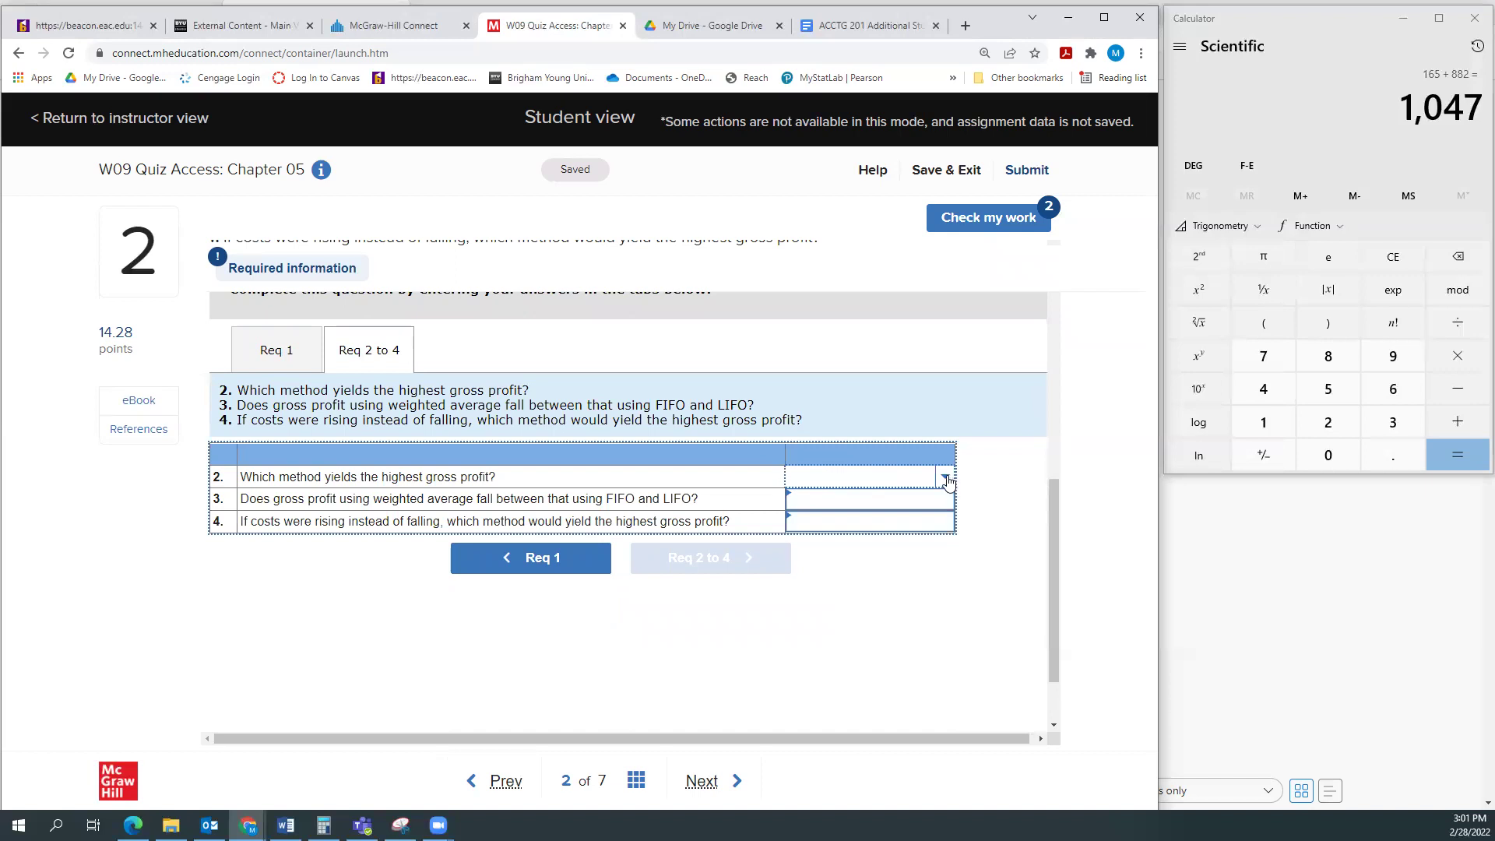
# Answer LIFO for highest gross profit, Yes for weighted average between, and FIFO for rising costs
pyautogui.click(945, 479)
pyautogui.click(853, 573)
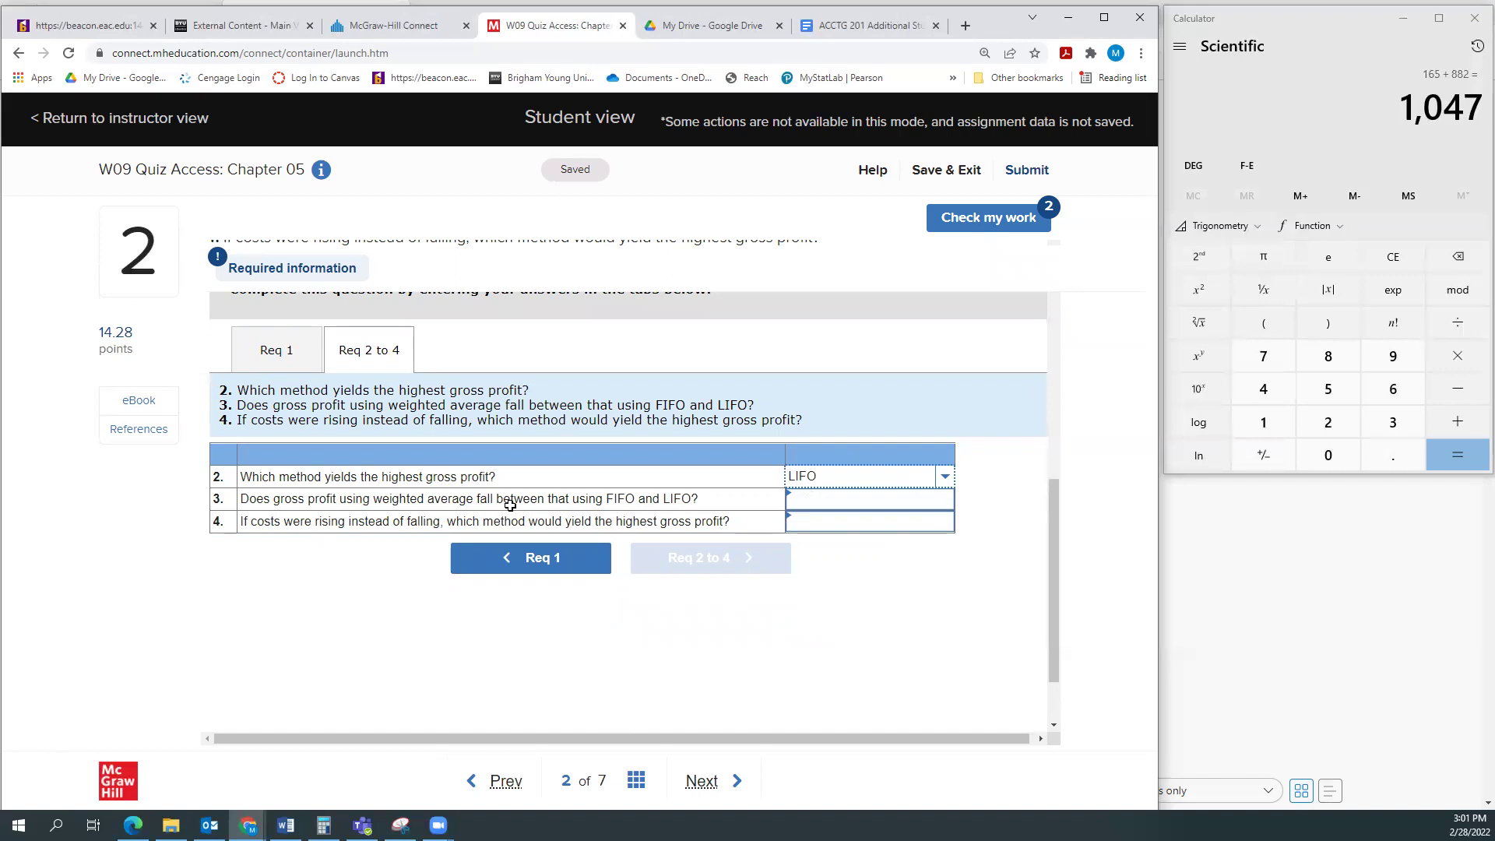
pyautogui.click(949, 507)
pyautogui.click(947, 502)
pyautogui.click(857, 567)
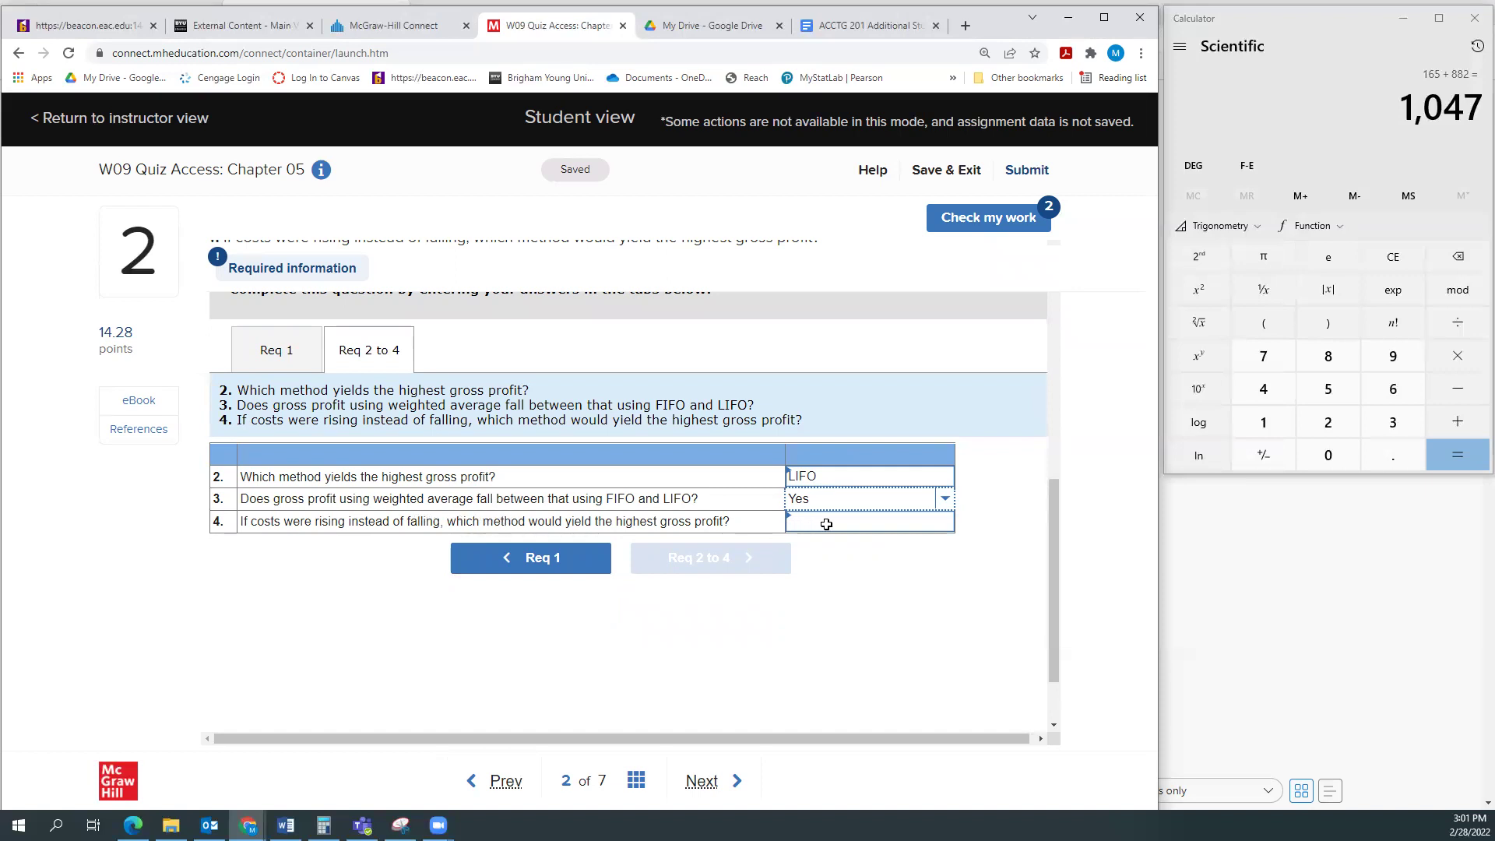
pyautogui.click(934, 526)
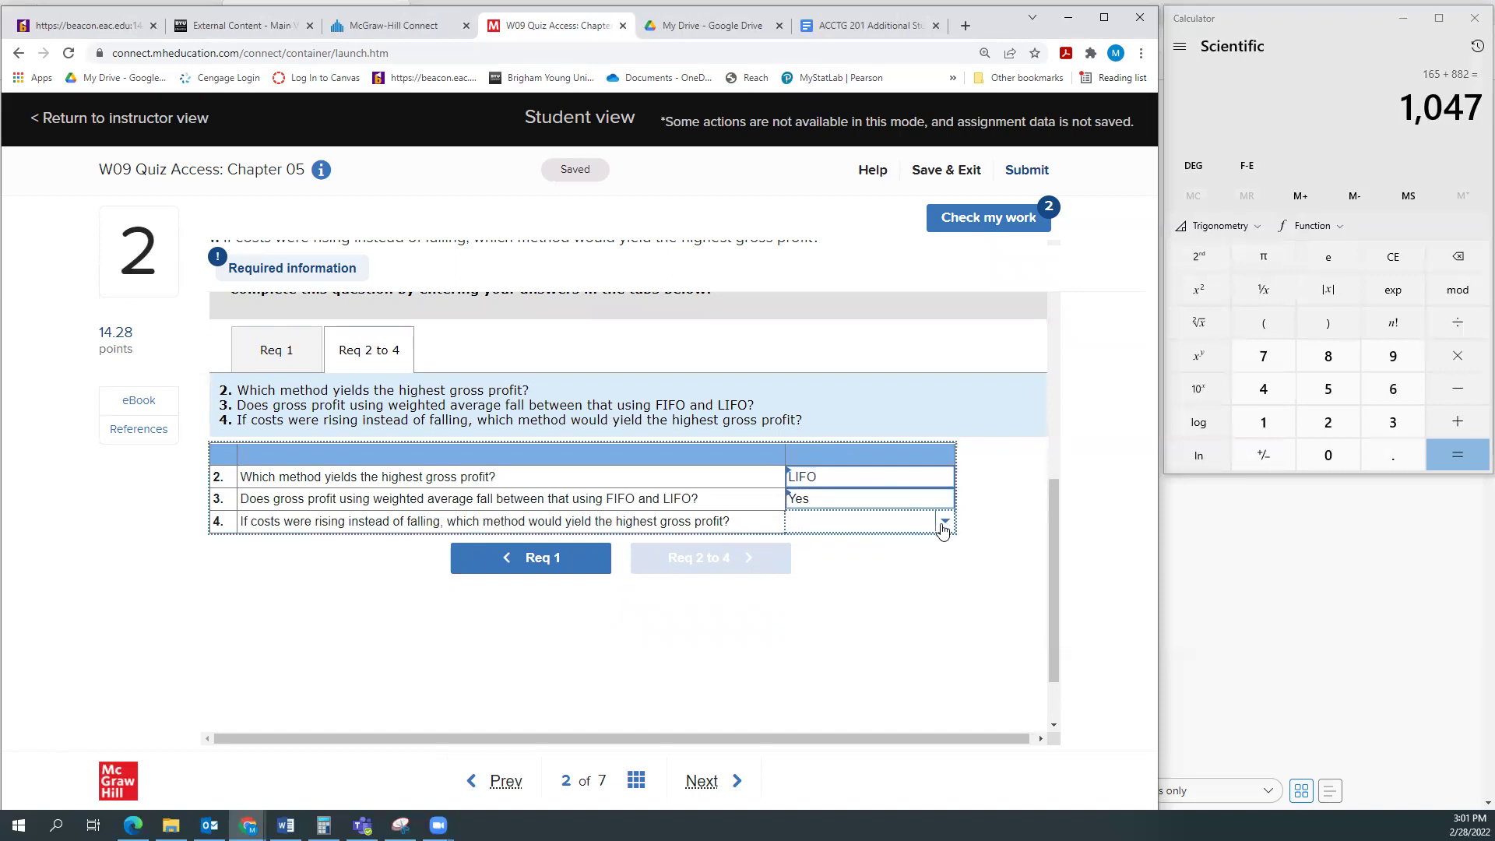
pyautogui.click(943, 528)
pyautogui.click(857, 596)
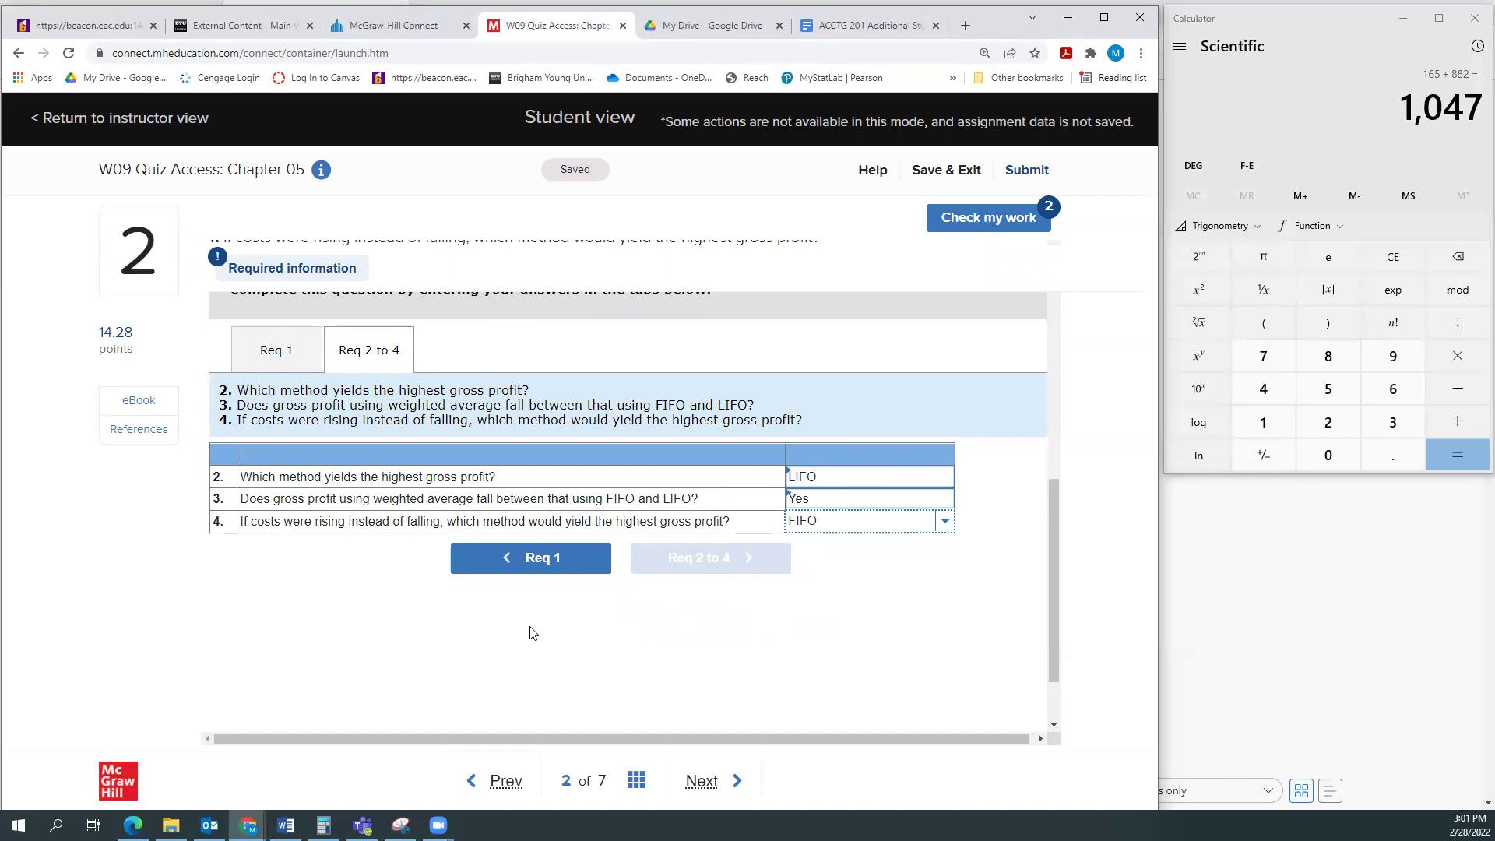
# Spend a second answer check to grade the LIFO, Yes and FIFO answers
pyautogui.click(1000, 220)
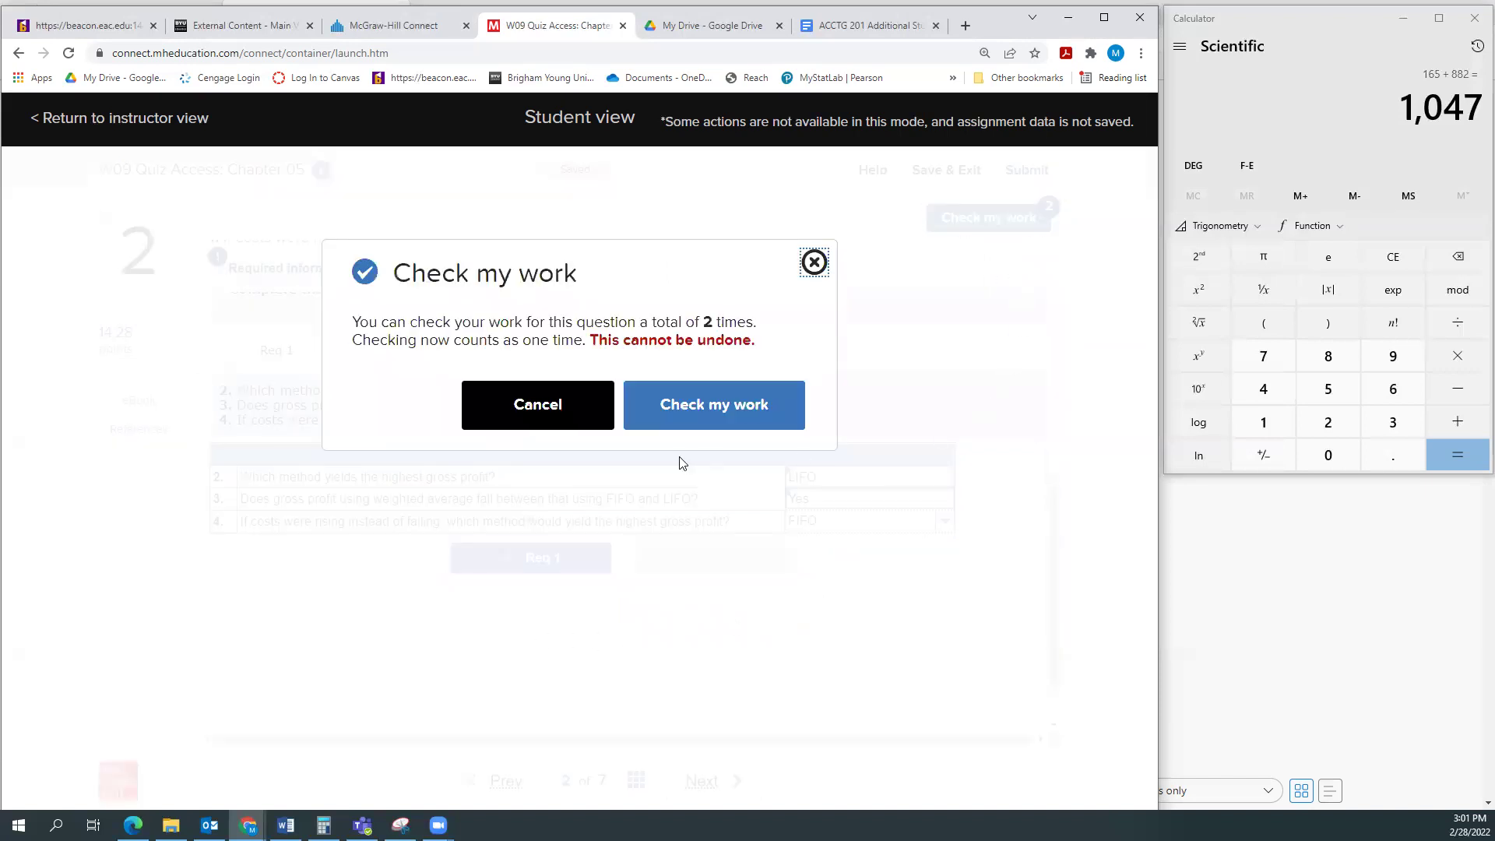
pyautogui.click(698, 424)
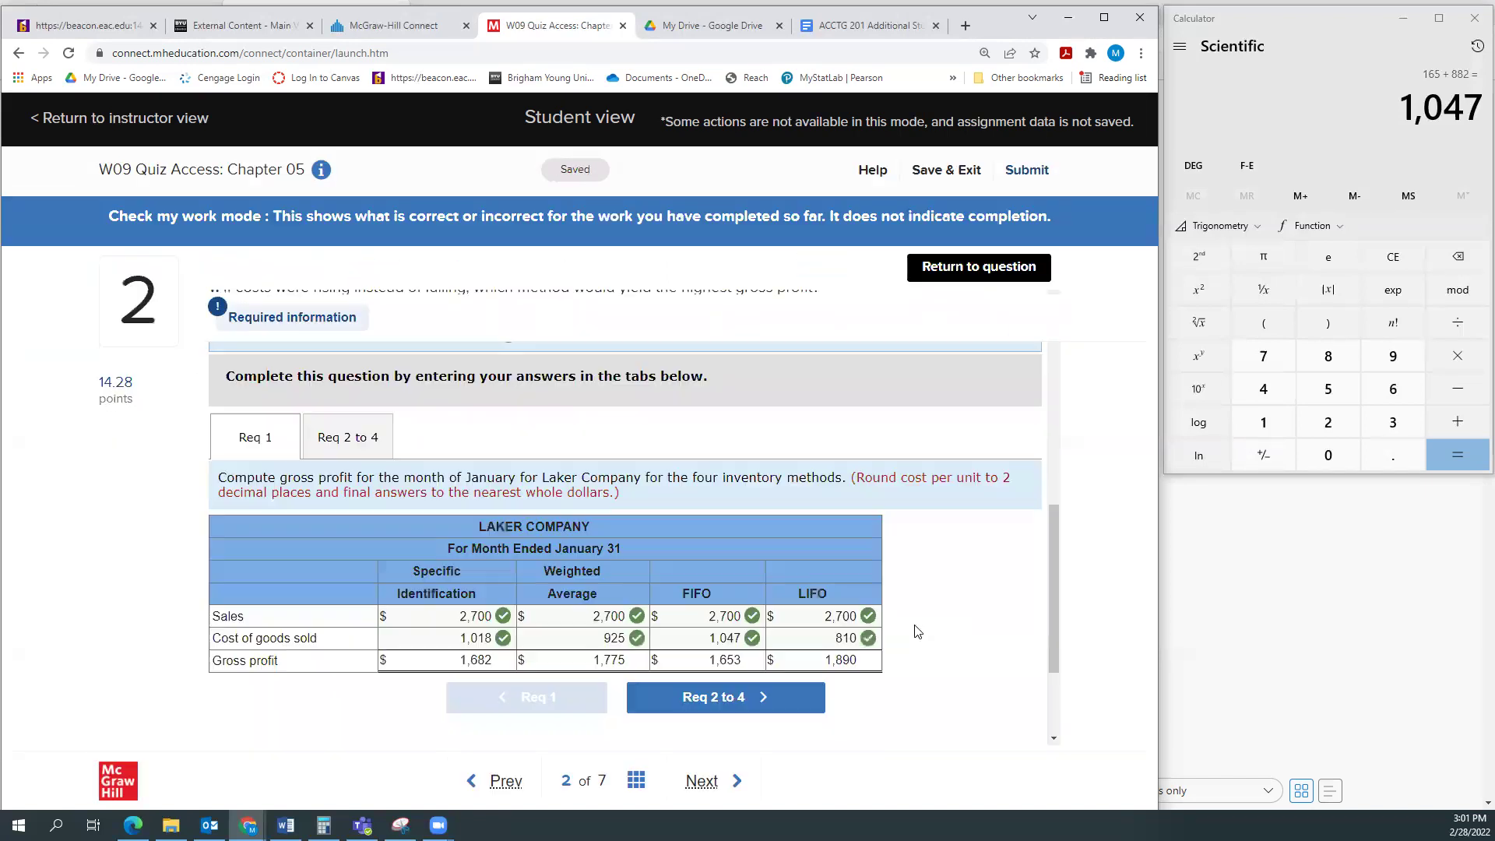